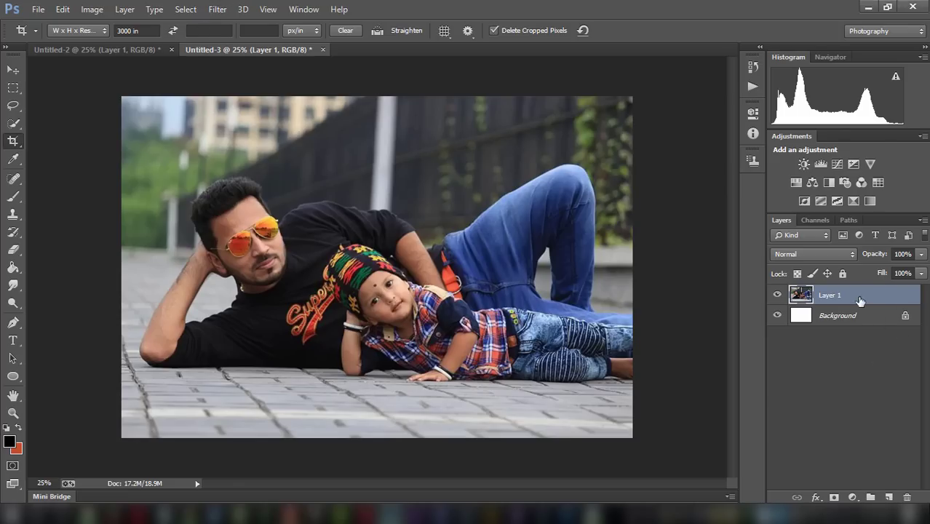
Duplicate Layer 1 so a 'Layer 1 copy' sits on top
left_click_drag(868, 296, 888, 497)
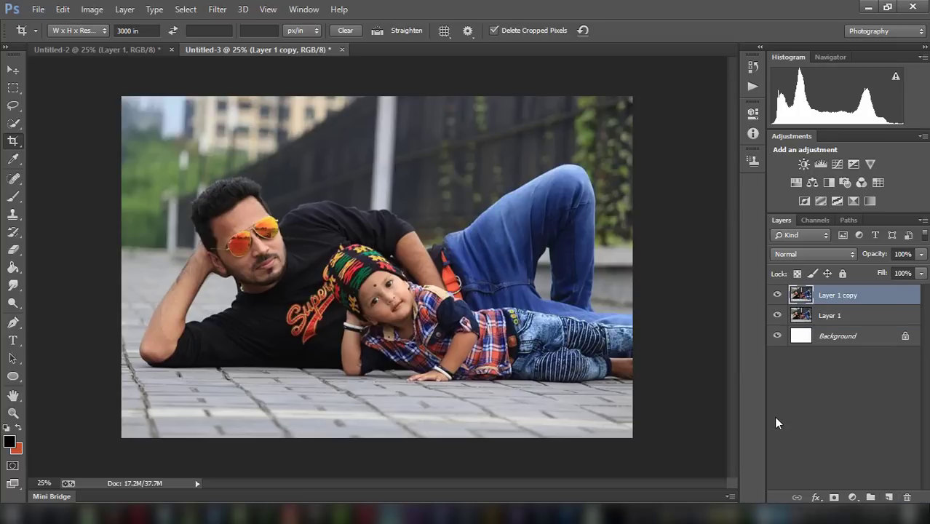
On Layer 1, clone pavement and background over the man's lower arm and hair edges
left_click(845, 316)
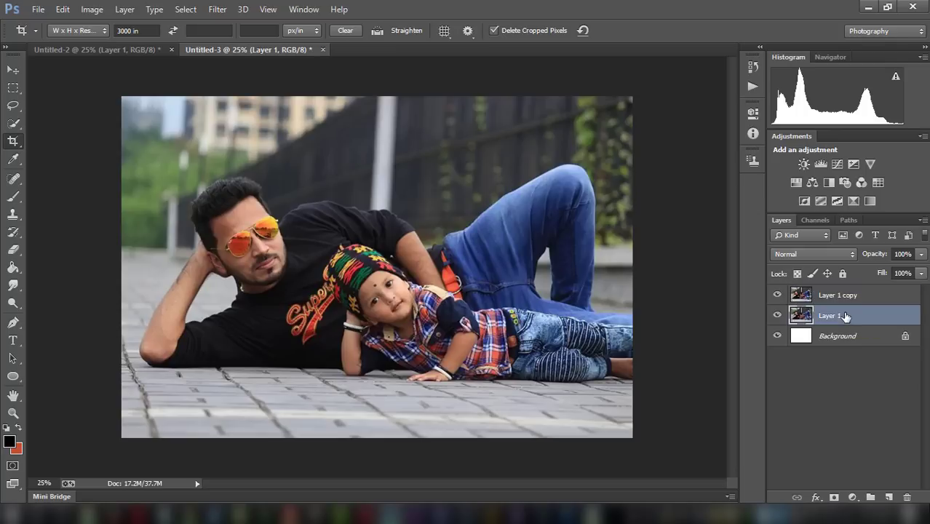
left_click(13, 214)
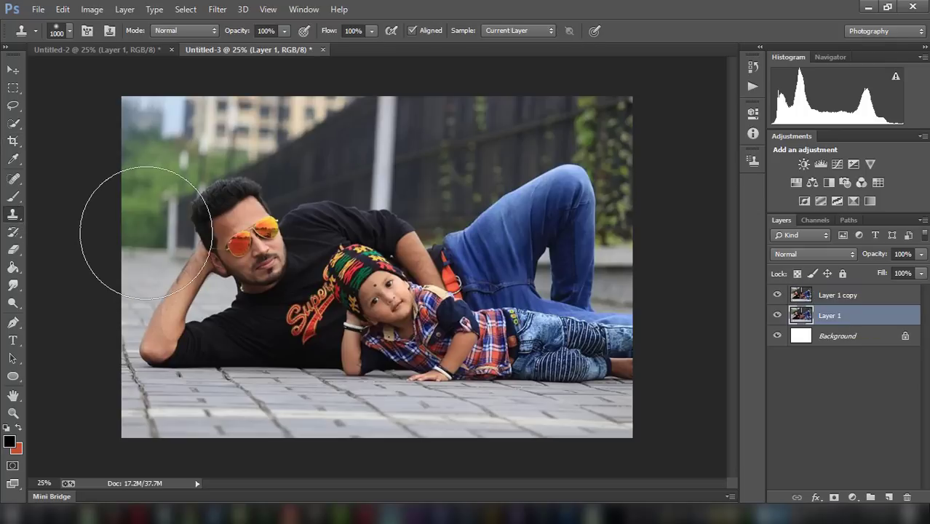
key("bracketleft")
key("bracketleft")
key("bracketleft")
key("bracketleft")
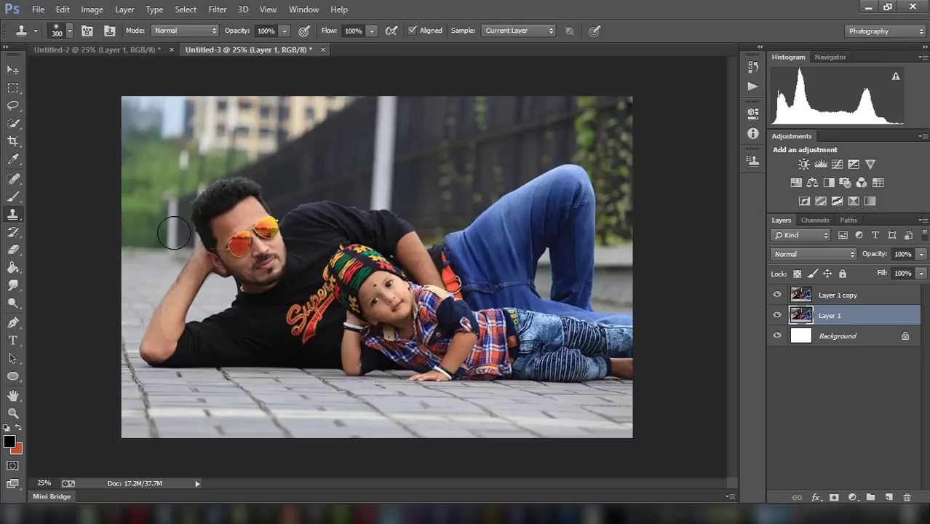
key("bracketleft")
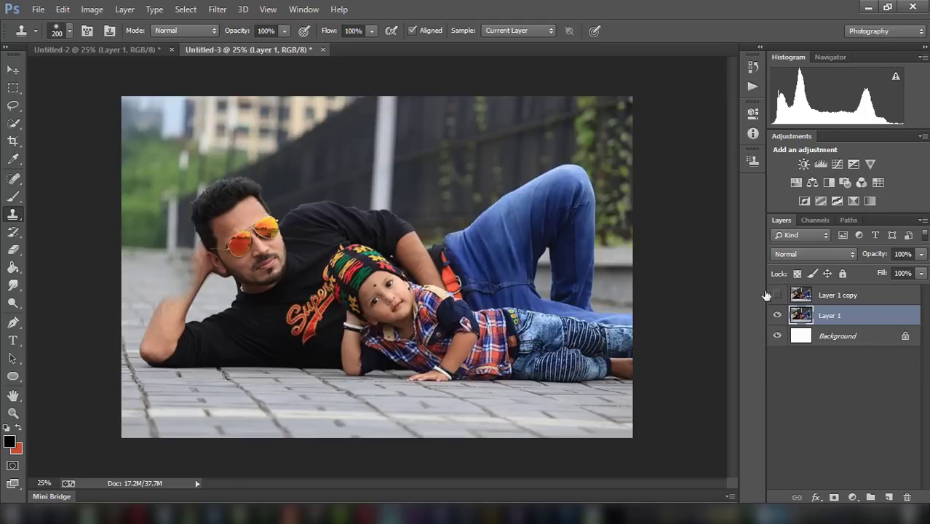
mouse_move(167, 292)
left_mouse_down()
mouse_move(154, 355)
mouse_move(156, 328)
left_mouse_up()
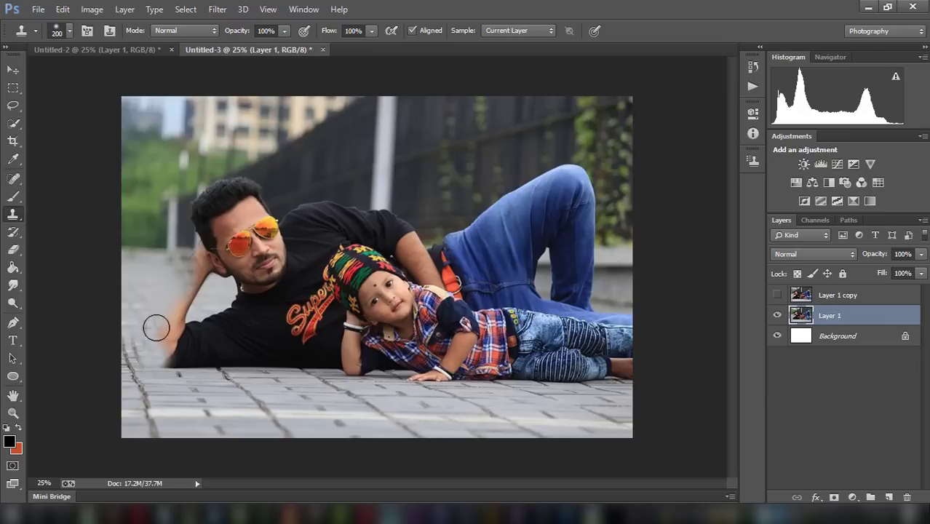
left_click(189, 246, "alt")
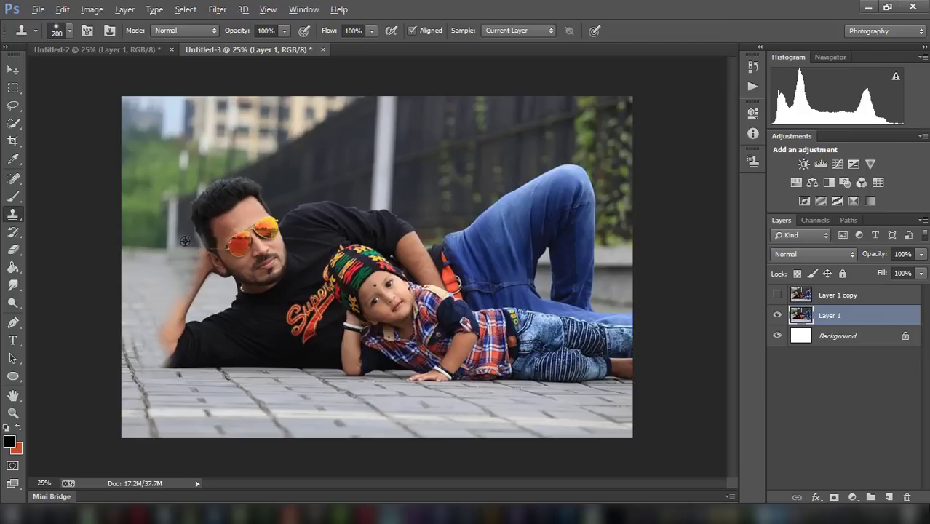
left_click_drag(199, 232, 203, 190)
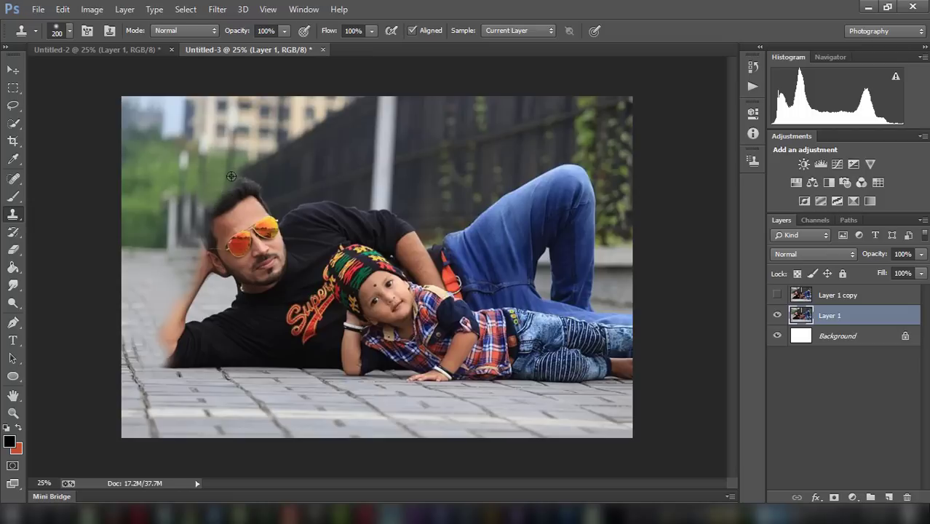
mouse_move(242, 178)
left_mouse_down()
mouse_move(262, 195)
mouse_move(259, 208)
mouse_move(312, 210)
mouse_move(287, 216)
mouse_move(351, 207)
mouse_move(350, 191)
left_mouse_up()
Clone background and the white pole over the man's shoulder edge
left_click(344, 193, "alt")
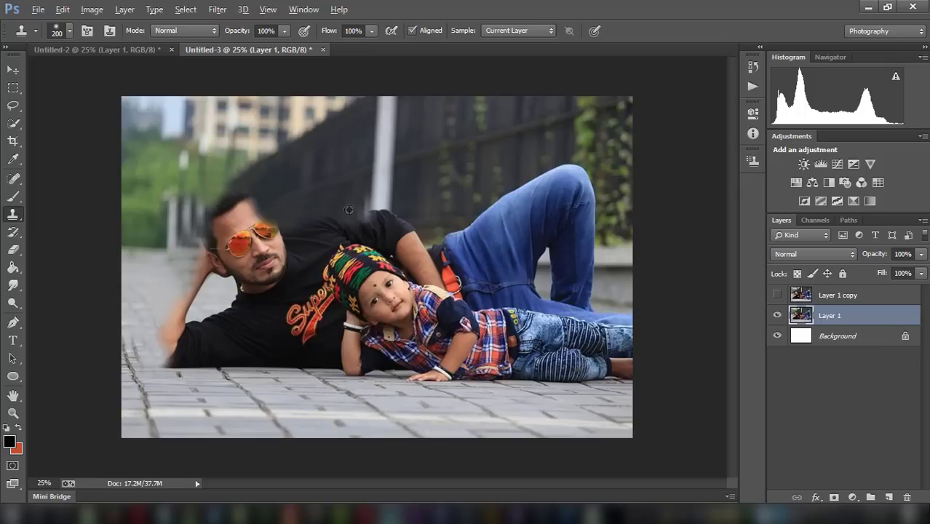
left_click(373, 203, "alt")
left_click_drag(373, 212, 373, 197)
key("bracketright")
key("bracketright")
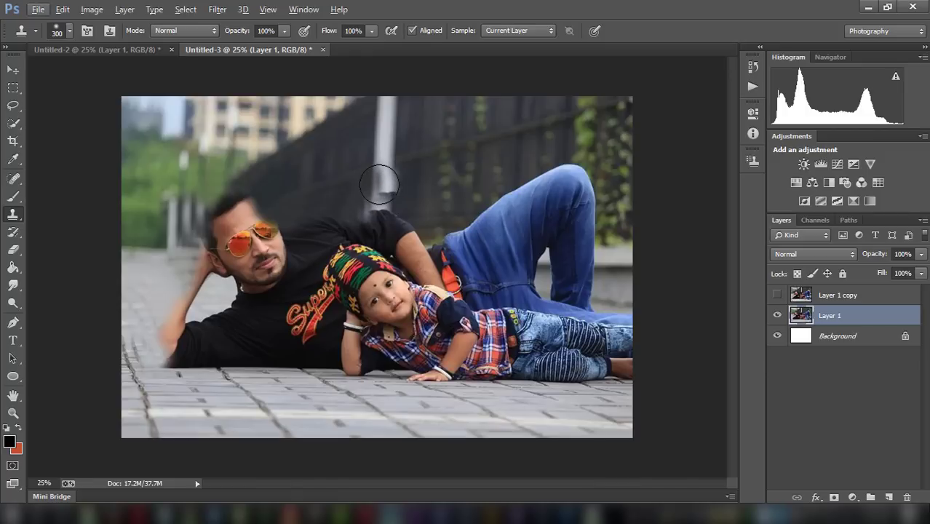
left_click(378, 182, "alt")
mouse_move(375, 187)
left_mouse_down()
mouse_move(378, 221)
mouse_move(429, 215)
left_mouse_up()
left_click(406, 220, "alt")
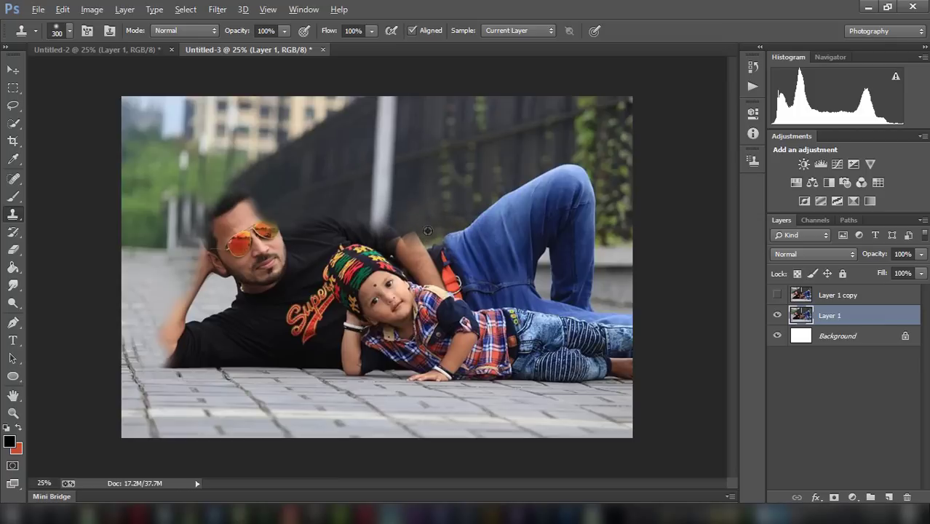
Clone fence texture and foliage over the shoulder and the raised knee's edges
left_click(408, 237, "alt")
mouse_move(407, 233)
left_mouse_down()
mouse_move(460, 226)
mouse_move(540, 178)
mouse_move(530, 186)
left_mouse_up()
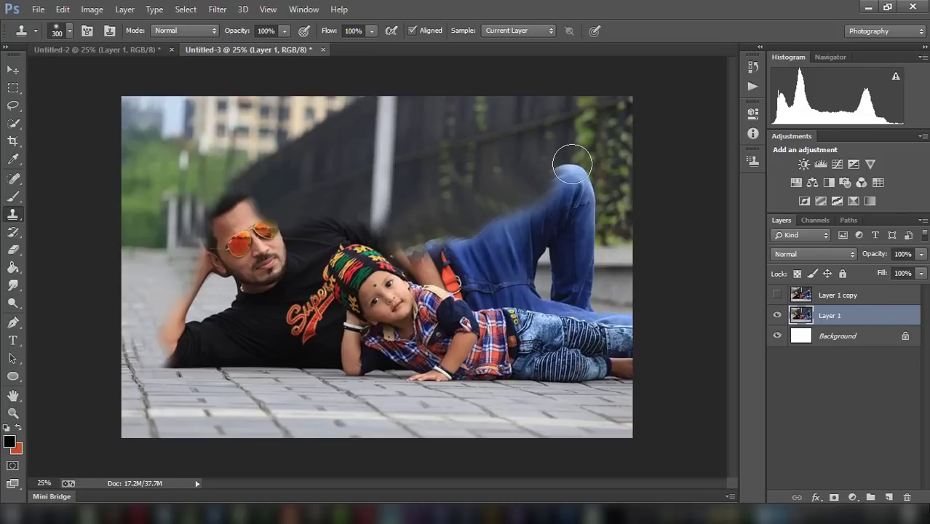
mouse_move(572, 164)
left_mouse_down()
mouse_move(569, 175)
mouse_move(592, 193)
mouse_move(598, 275)
mouse_move(589, 265)
left_mouse_up()
left_click(615, 257, "alt")
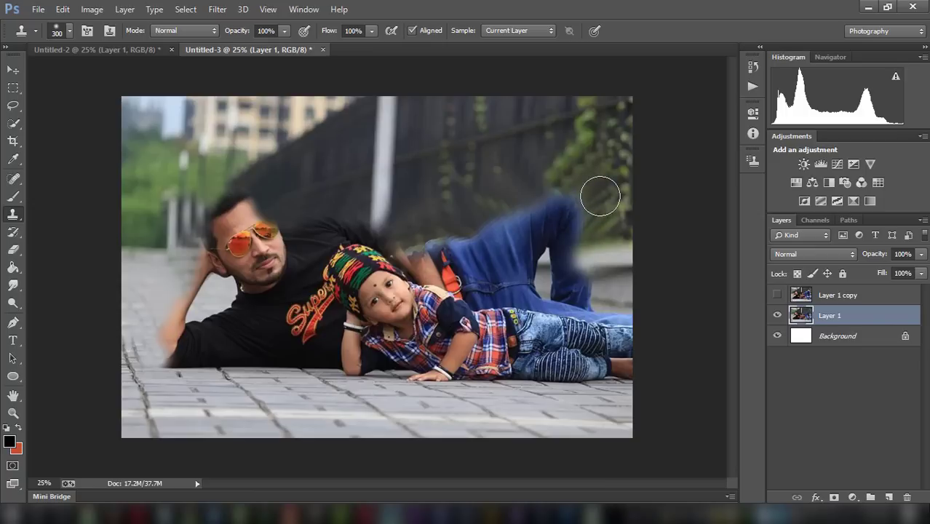
key("alt")
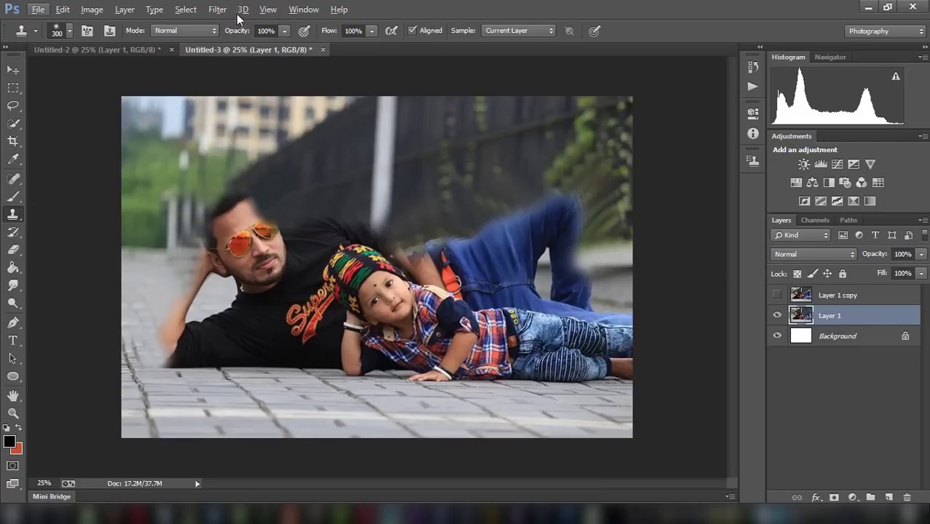
Toggle Layer 1 copy's visibility and leave it turned back on
left_click(217, 10)
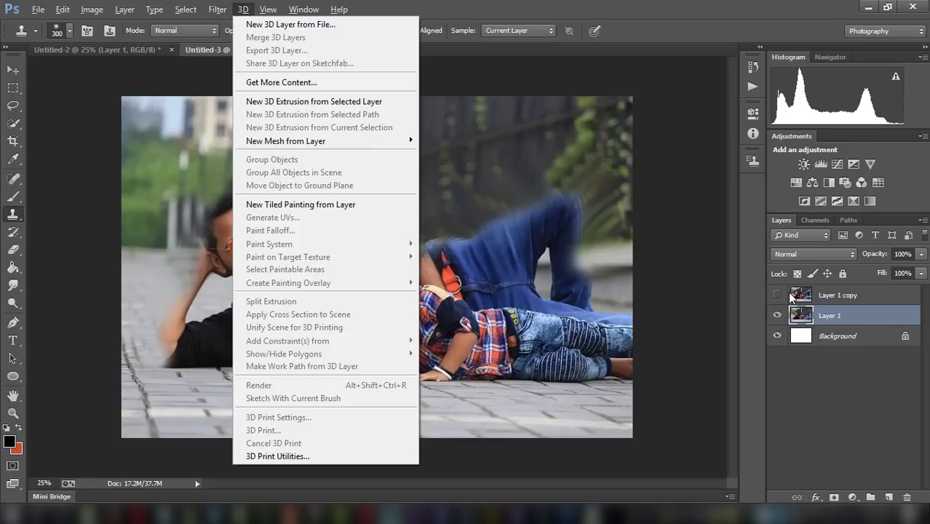
left_click(776, 294)
left_click(777, 294)
left_click(777, 295)
left_click(218, 9)
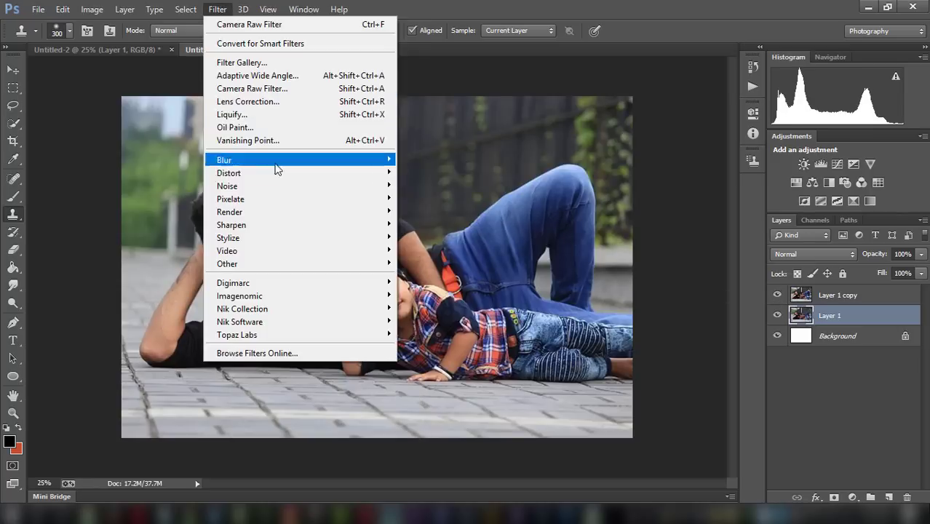
left_click(480, 186)
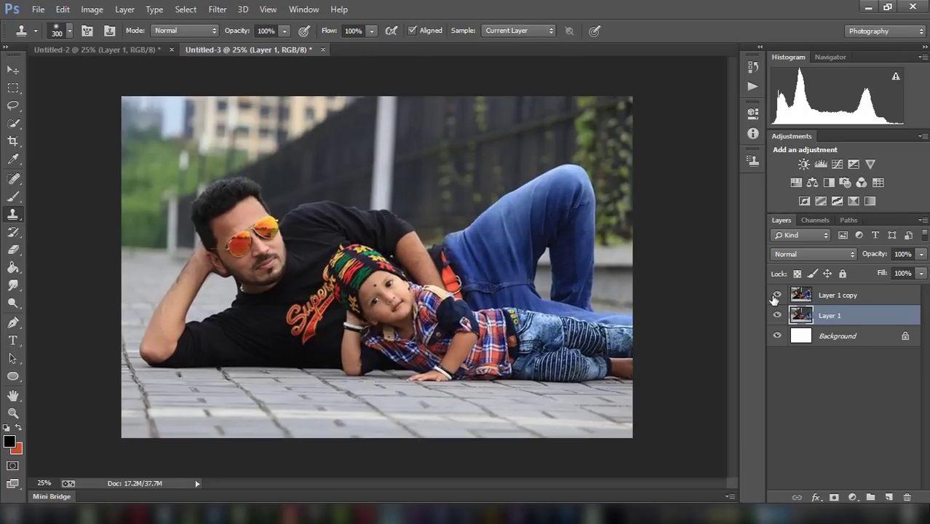
Quick-select the man and child, undoing an extra selection stroke
key("w")
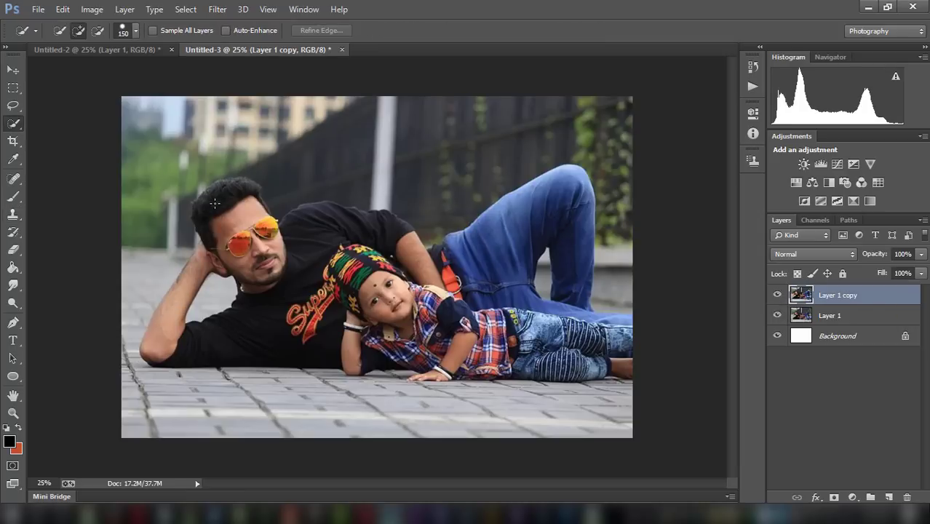
mouse_move(215, 202)
left_mouse_down()
mouse_move(262, 233)
mouse_move(517, 320)
left_mouse_up()
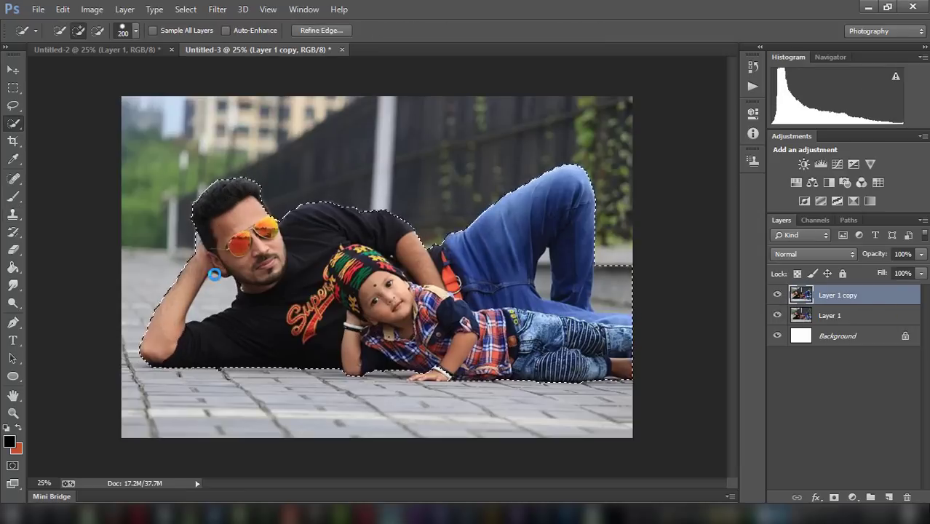
key("ctrl+plus")
left_click_drag(407, 218, 393, 146)
left_click(63, 9)
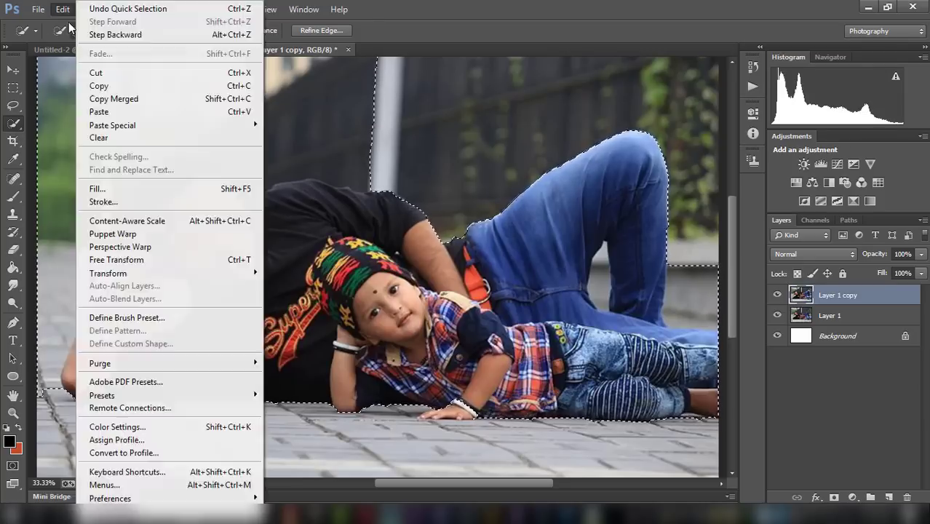
left_click(91, 33)
Refine the selection near the man's head, the gap between the knees and the raised arm
left_click_drag(14, 106, 51, 114)
right_click(13, 123)
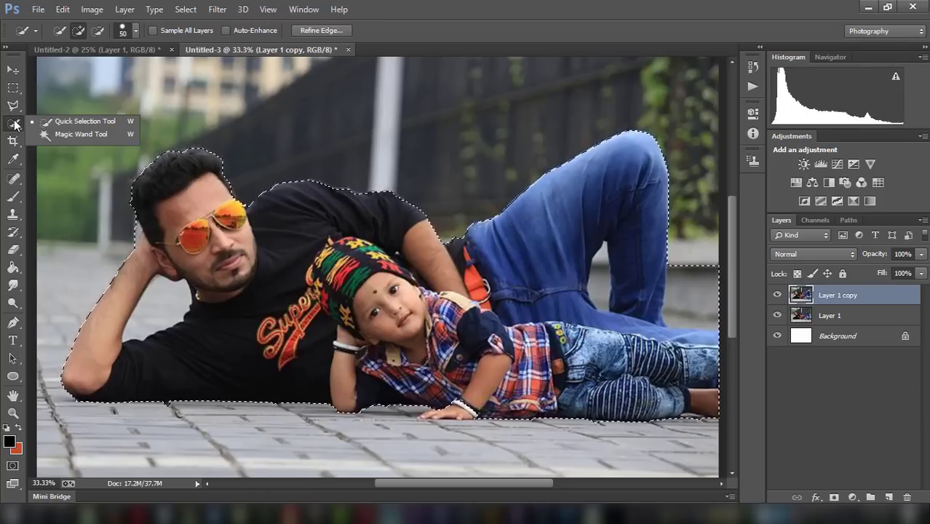
left_click(65, 118)
left_click(153, 207, "alt")
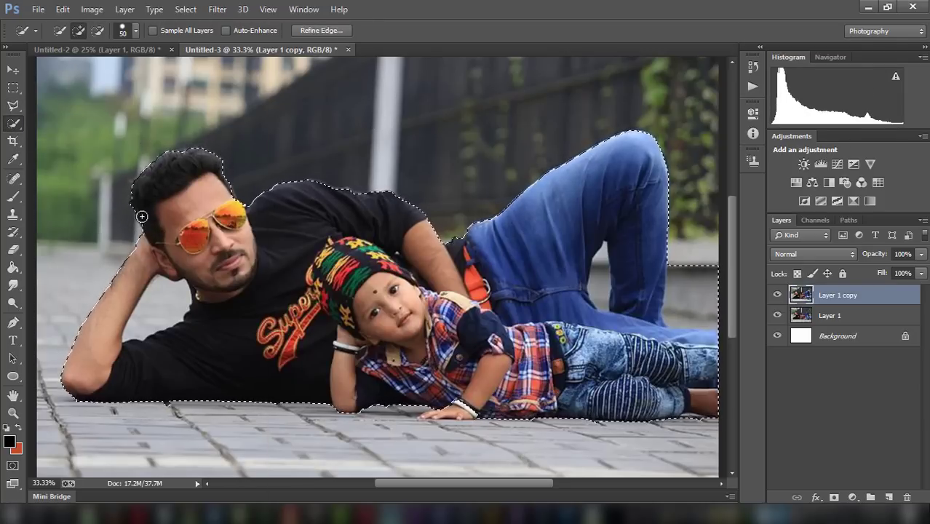
left_click(98, 31)
left_click_drag(691, 291, 601, 288)
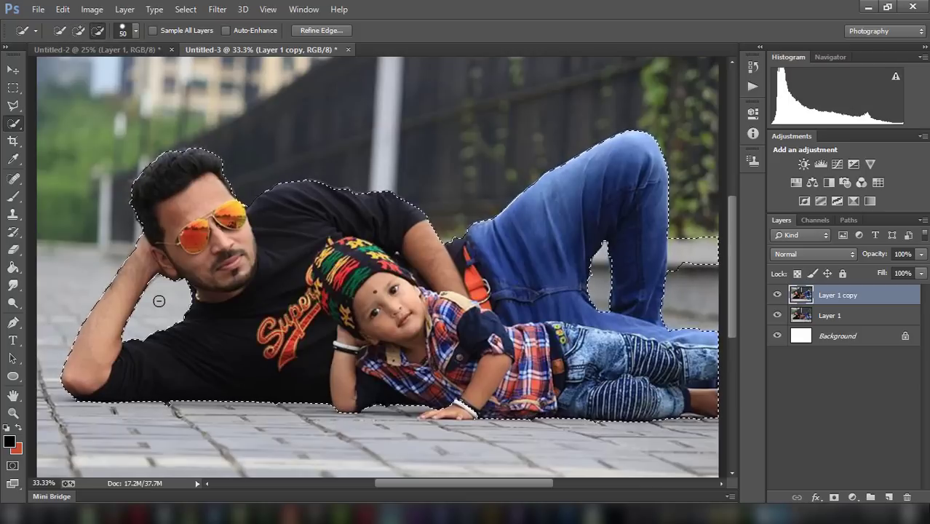
left_click_drag(155, 298, 175, 312)
Add a layer mask to Layer 1 copy and hide Layer 1
left_click(834, 497)
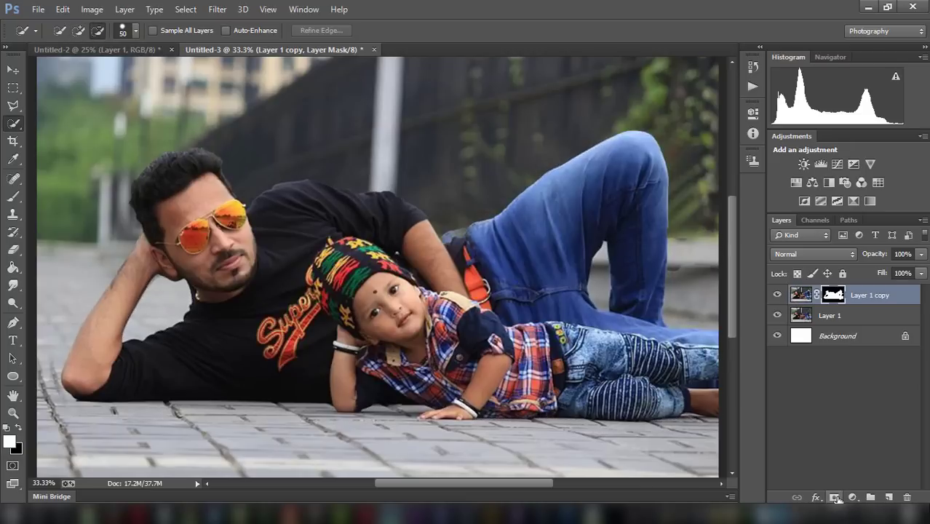
left_click(777, 313)
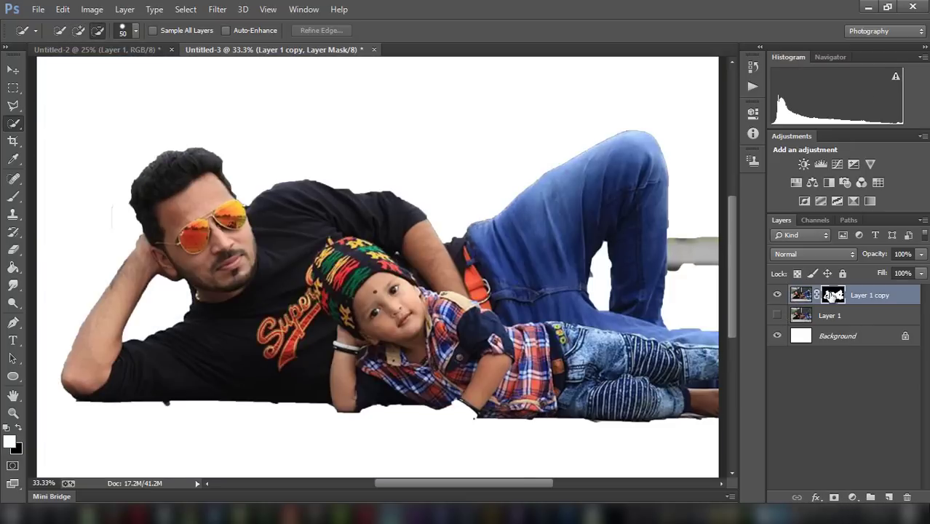
left_click_drag(539, 483, 579, 482)
Paint black on the mask with a smaller brush to hide the grey pole's end
left_click(13, 196)
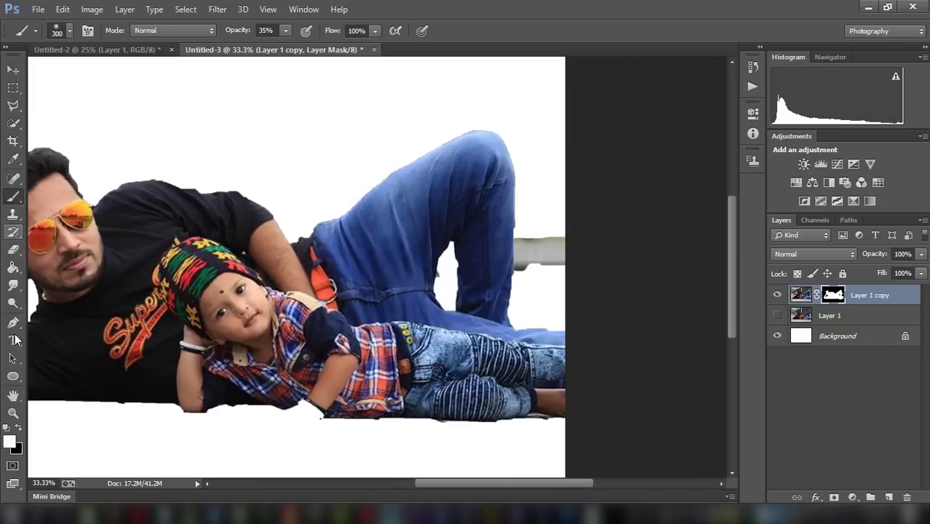
key("bracketleft")
key("bracketleft")
key("bracketleft")
key("bracketleft")
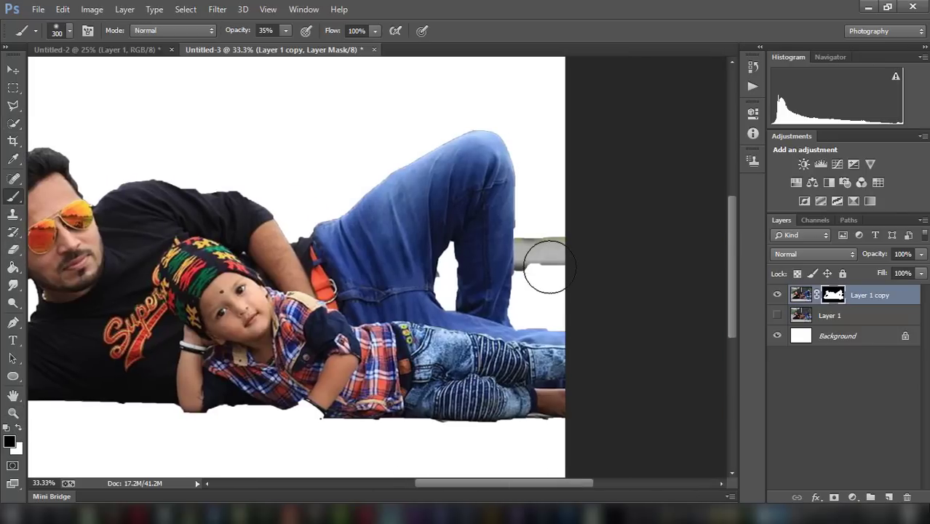
key("bracketleft")
key("bracketleft")
key("bracketleft")
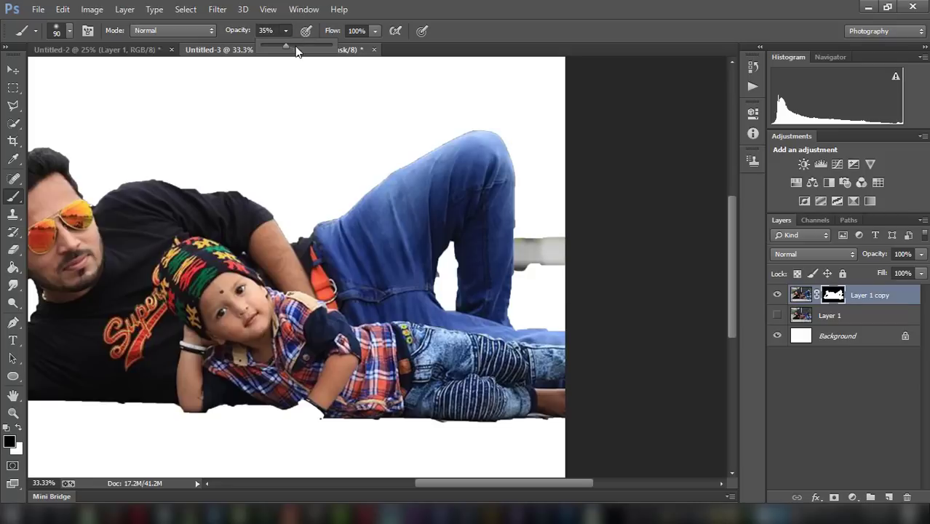
mouse_move(563, 251)
left_mouse_down()
mouse_move(551, 243)
mouse_move(535, 252)
mouse_move(525, 276)
mouse_move(524, 244)
left_mouse_up()
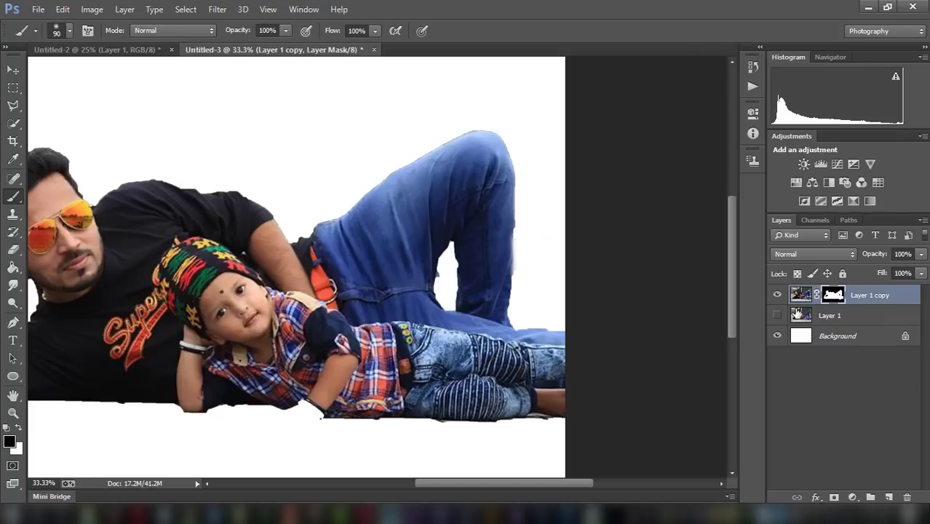
Refine the mask edge with Smooth 18 and Contrast 12
right_click(827, 299)
left_click(817, 402)
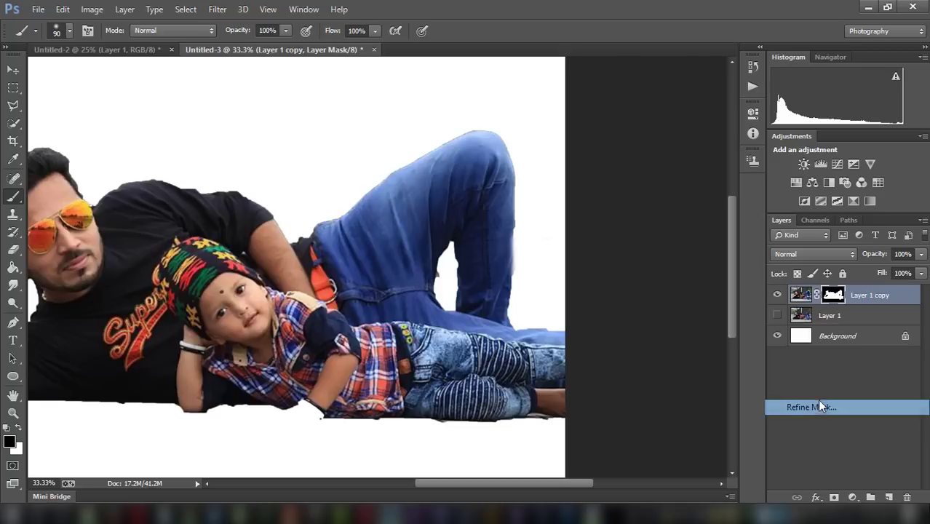
left_click_drag(657, 217, 670, 217)
left_click_drag(659, 252, 688, 274)
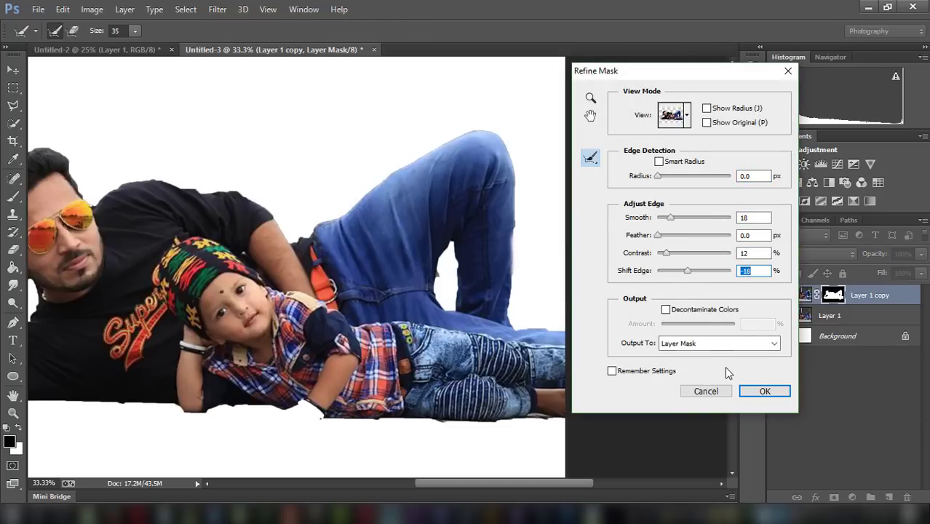
left_click(787, 392)
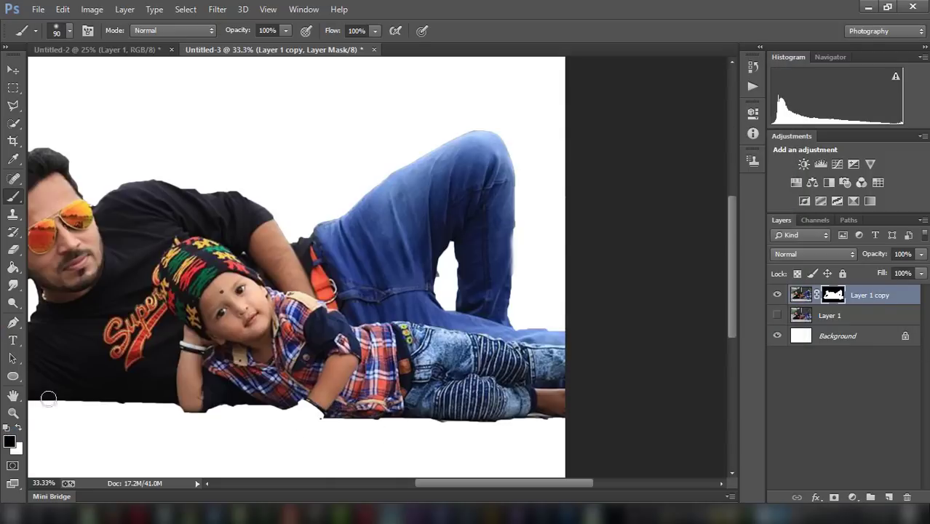
Paint white to restore the child's hand and foot shadow, then show Layer 1
left_click(19, 429)
mouse_move(301, 413)
left_mouse_down()
mouse_move(320, 413)
mouse_move(211, 411)
mouse_move(336, 405)
left_mouse_up()
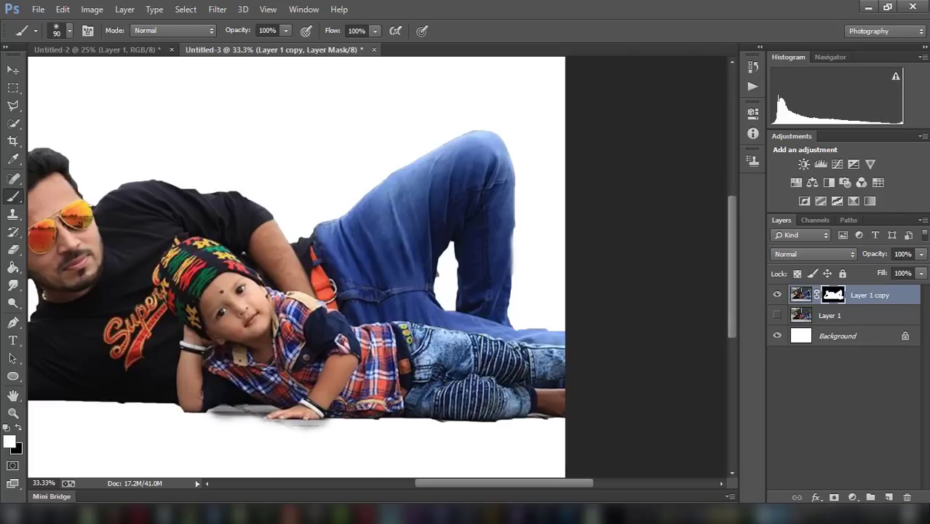
left_click_drag(539, 415, 612, 410)
key("ctrl+minus")
key("ctrl+minus")
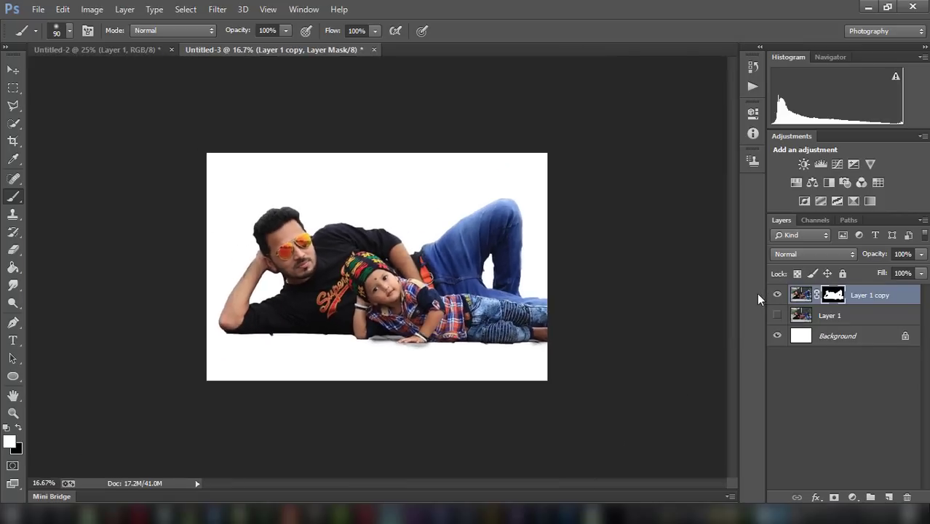
key("ctrl+plus")
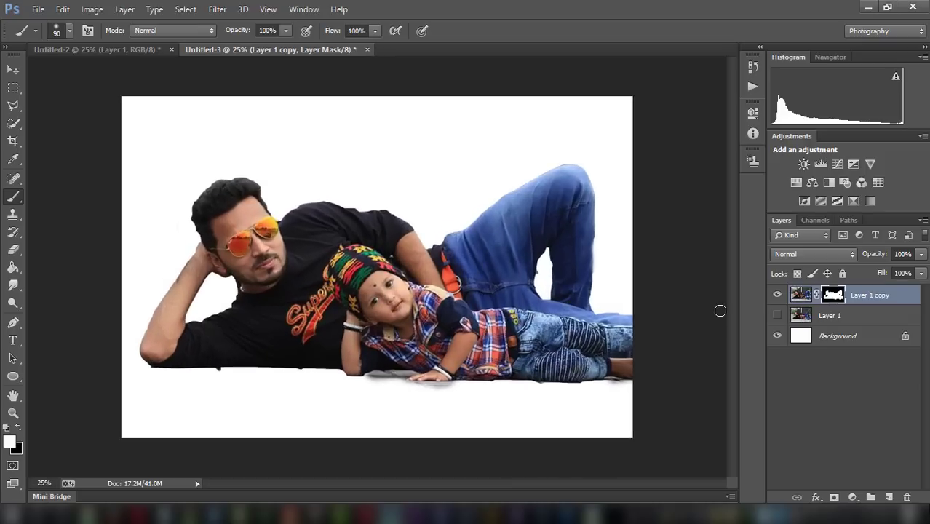
left_click(776, 314)
Apply a Tilt-Shift blur to Layer 1 with the sharp band moved onto the pavement
left_click(832, 316)
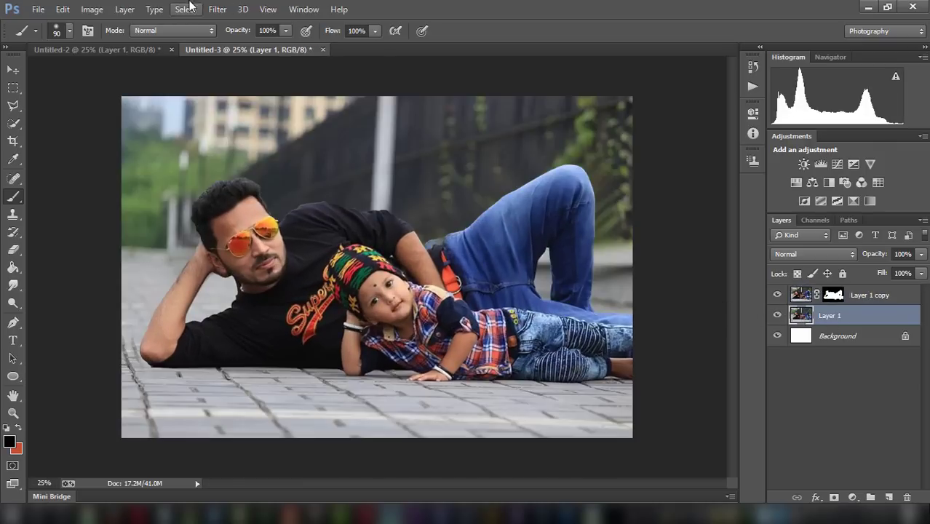
left_click(216, 9)
mouse_move(224, 160)
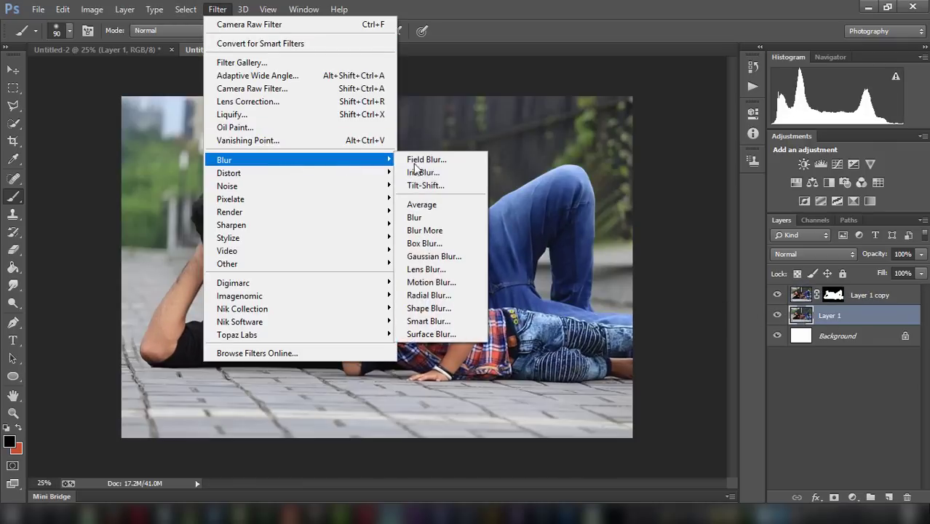
left_click(423, 182)
left_click_drag(384, 381, 390, 446)
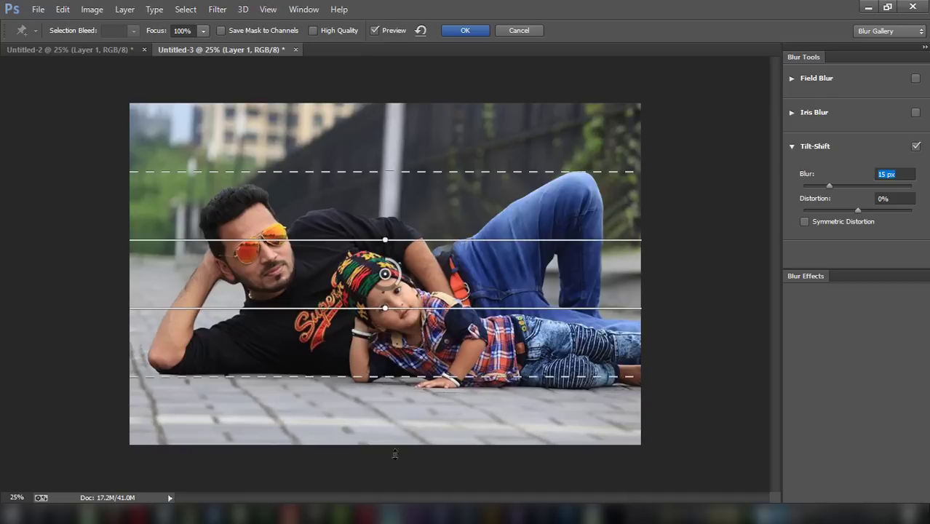
left_click_drag(384, 277, 386, 382)
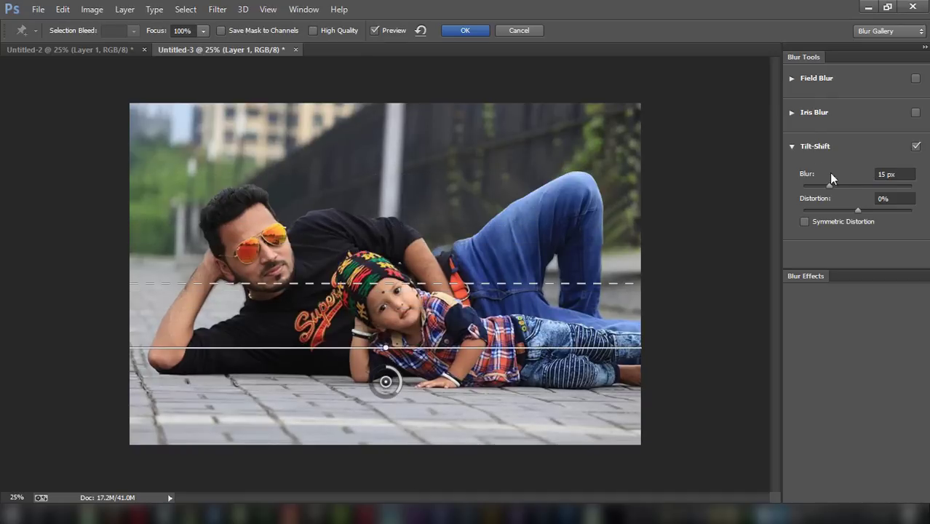
left_click_drag(829, 185, 864, 187)
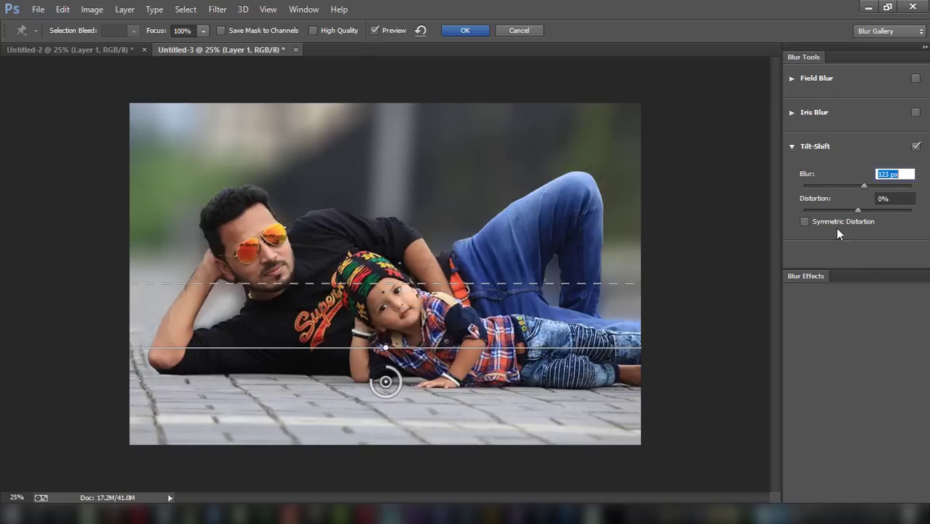
left_click(829, 185)
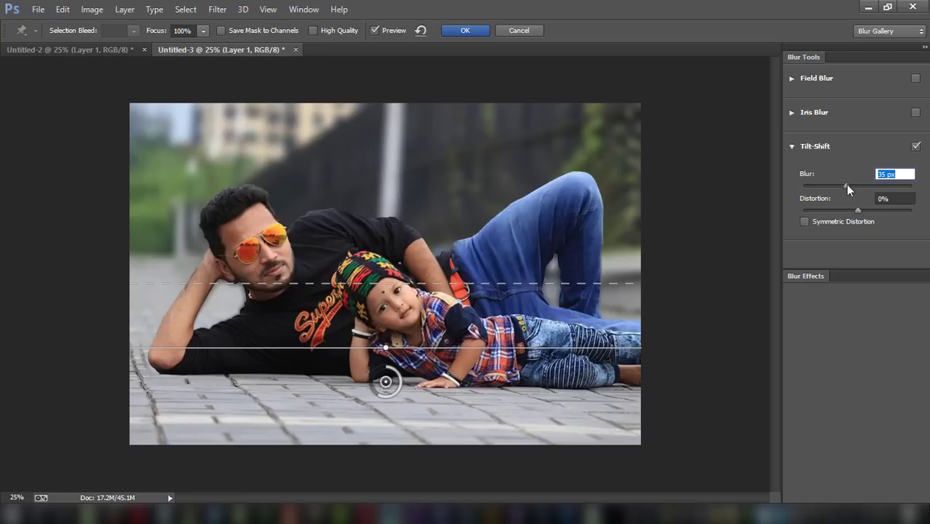
left_click(459, 29)
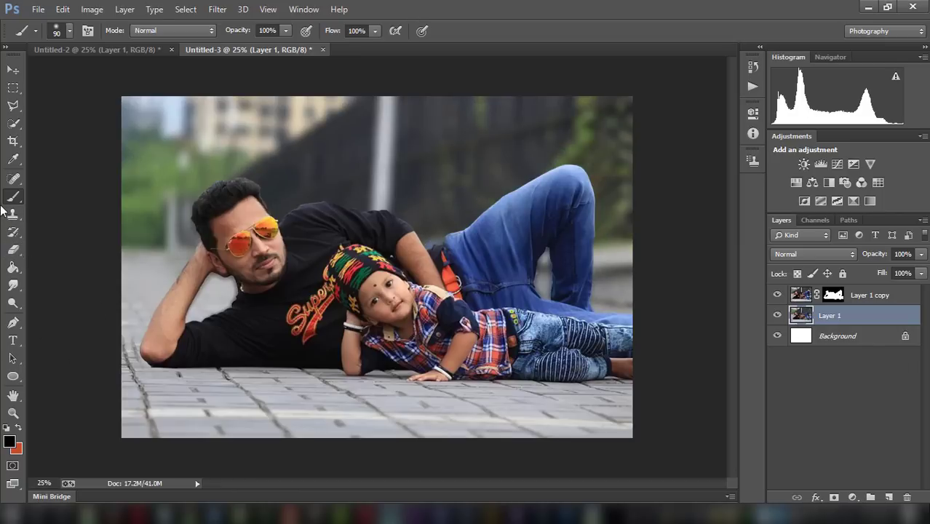
Clone texture onto Layer 1 beside the jeans knee, undoing a stray forearm patch
left_click(15, 267)
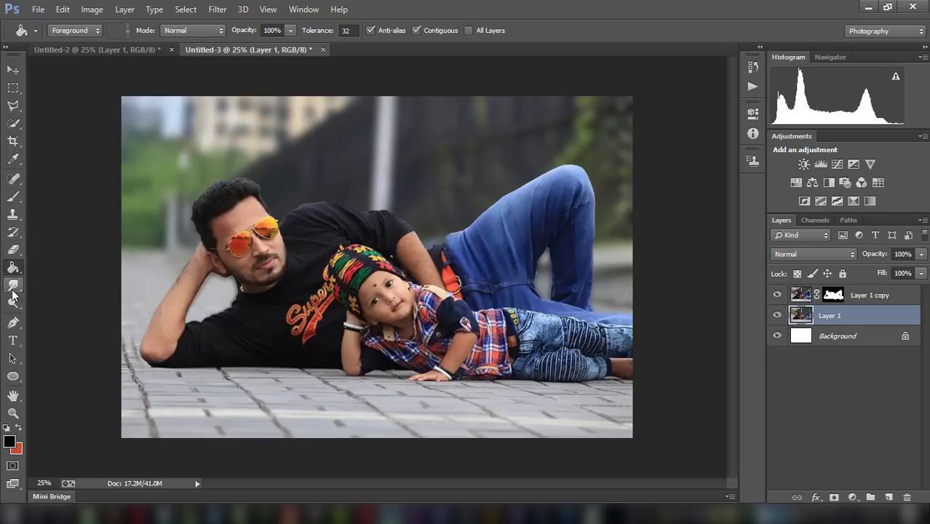
left_click(14, 287)
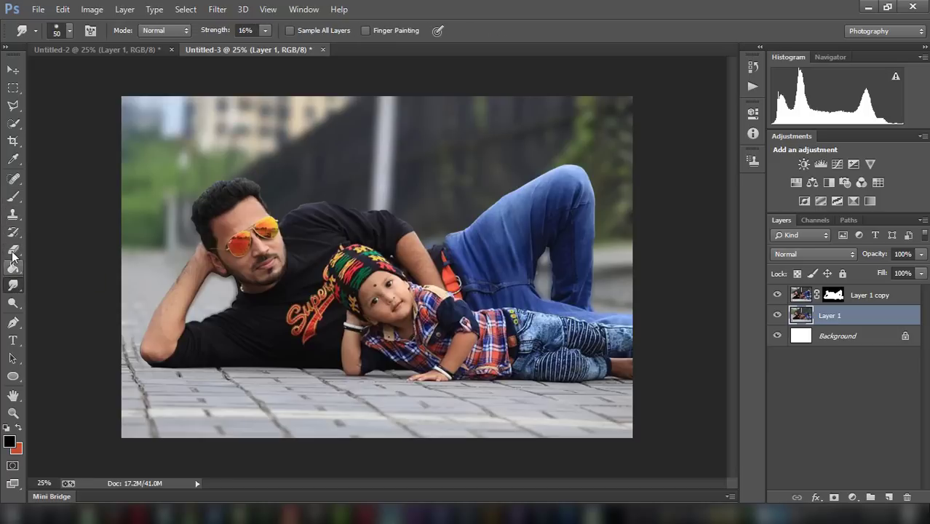
left_click(13, 214)
key("bracketleft")
key("bracketleft")
key("bracketleft")
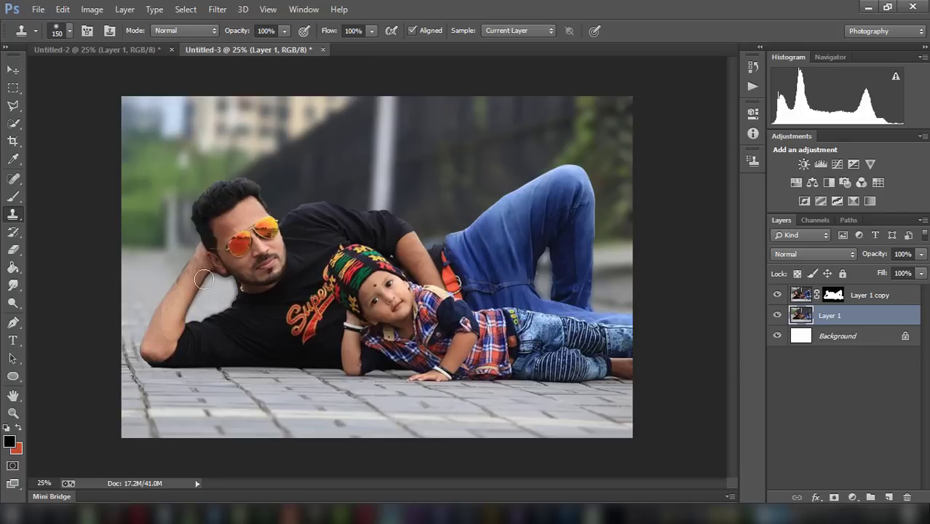
left_click_drag(208, 288, 204, 307)
key("ctrl+z")
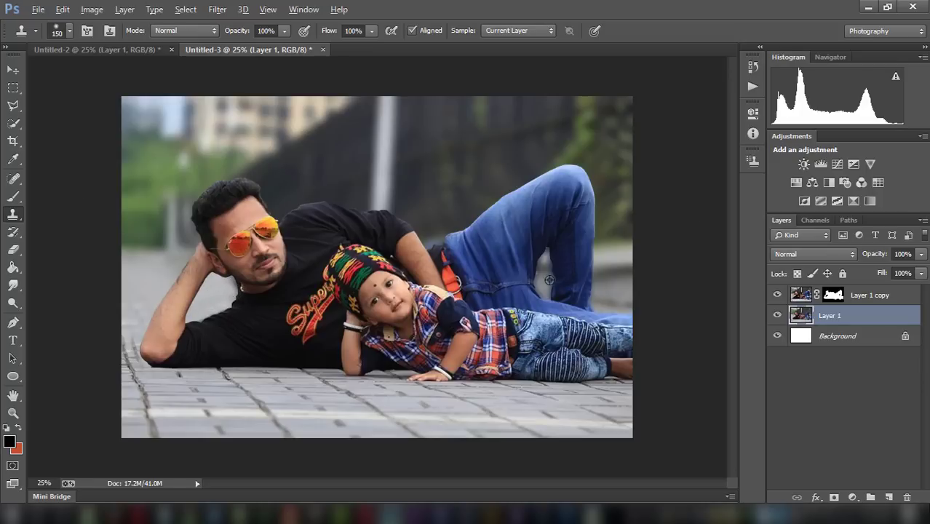
left_click_drag(540, 277, 595, 278)
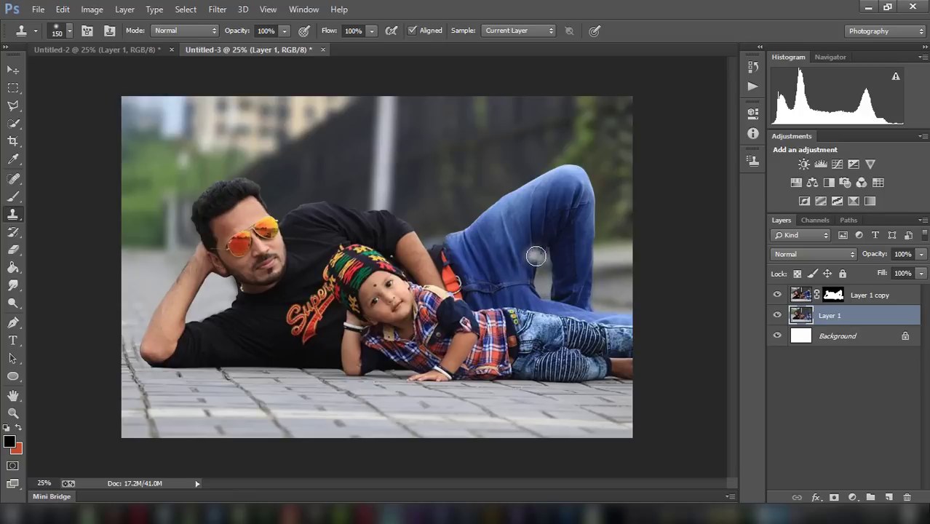
left_click_drag(534, 254, 554, 294)
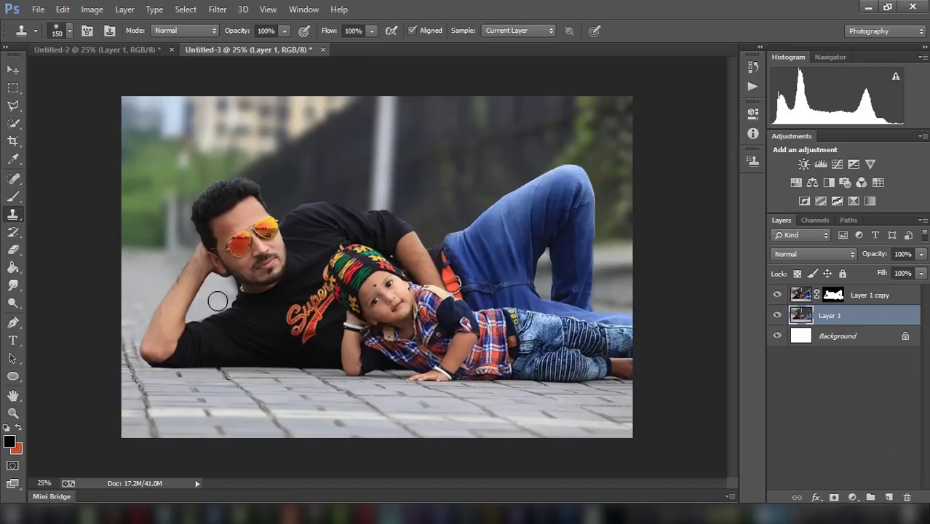
left_click(216, 9)
In Camera Raw, boost clarity, darken blacks and highlights, and set sharpening to about 55
left_click(245, 93)
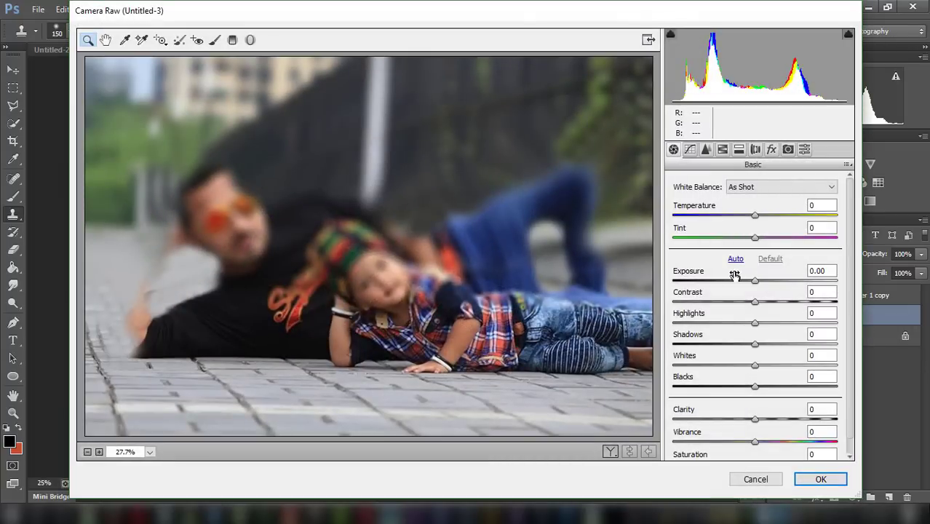
left_click_drag(754, 412, 835, 414)
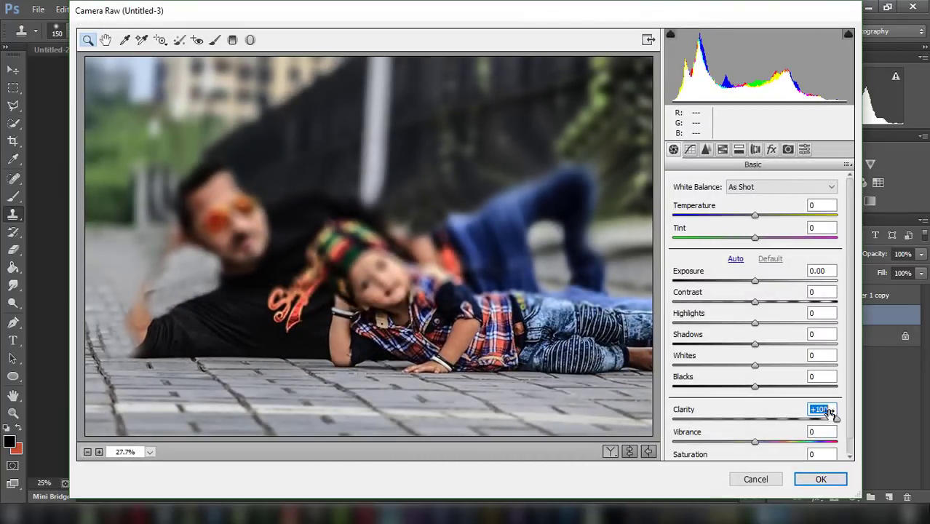
mouse_move(755, 386)
left_mouse_down()
mouse_move(723, 384)
mouse_move(779, 368)
mouse_move(708, 364)
left_mouse_up()
mouse_move(754, 323)
left_mouse_down()
mouse_move(722, 322)
mouse_move(732, 322)
left_mouse_up()
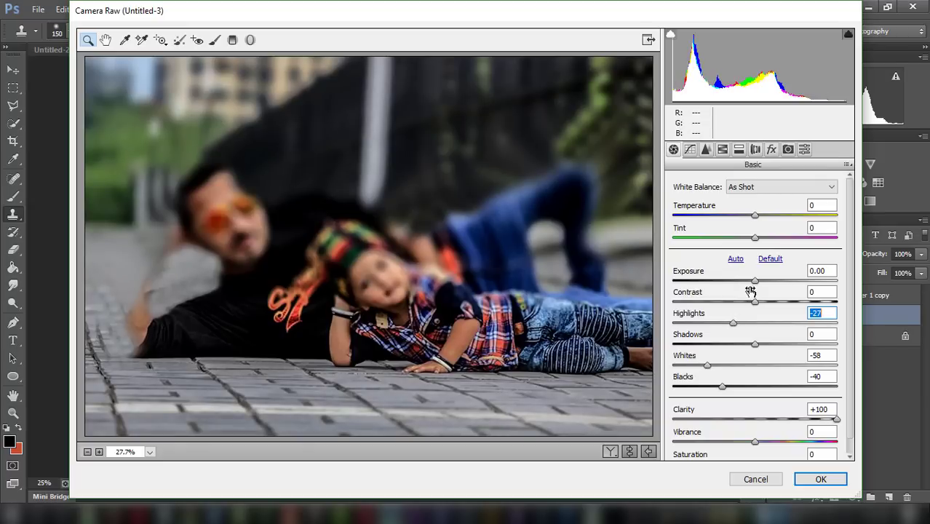
left_click(704, 150)
left_click_drag(709, 205, 733, 205)
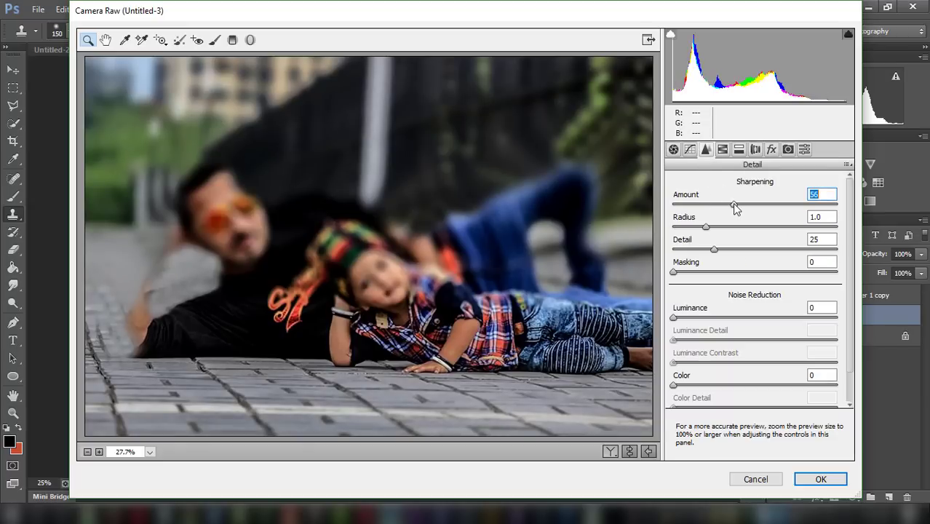
Raise yellow saturation to +98 and shift green hue toward yellow, then apply
left_click(723, 149)
left_click(710, 202)
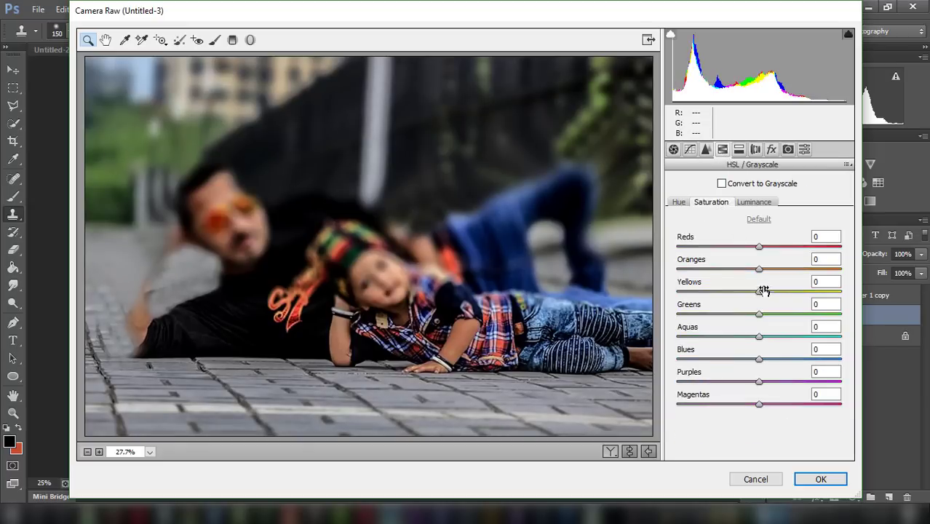
left_click_drag(762, 290, 838, 291)
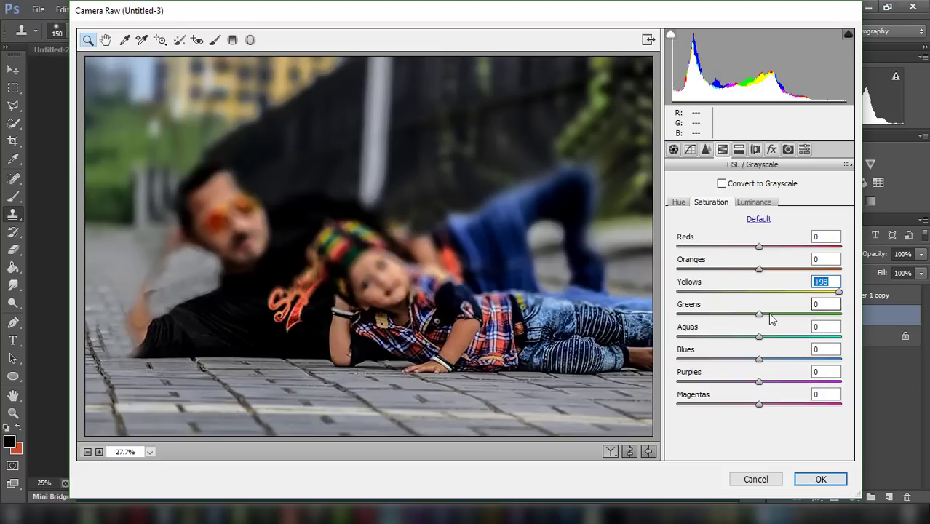
left_click(822, 304)
left_click(678, 202)
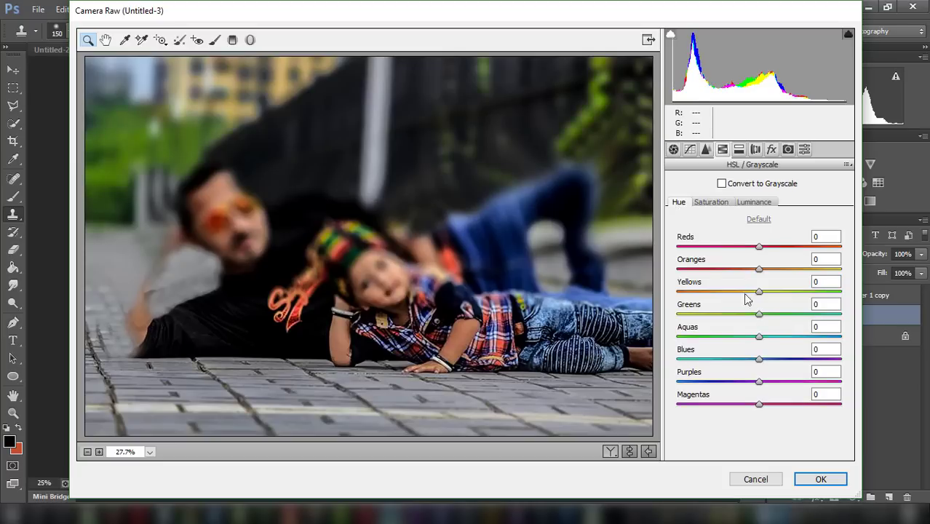
mouse_move(759, 313)
left_mouse_down()
mouse_move(726, 314)
mouse_move(722, 291)
mouse_move(754, 290)
mouse_move(717, 291)
mouse_move(706, 314)
left_mouse_up()
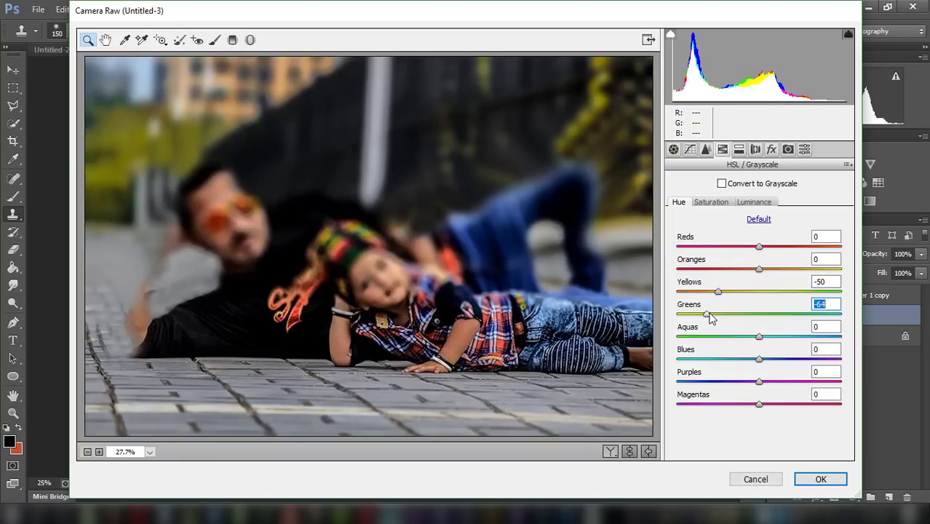
left_click(818, 478)
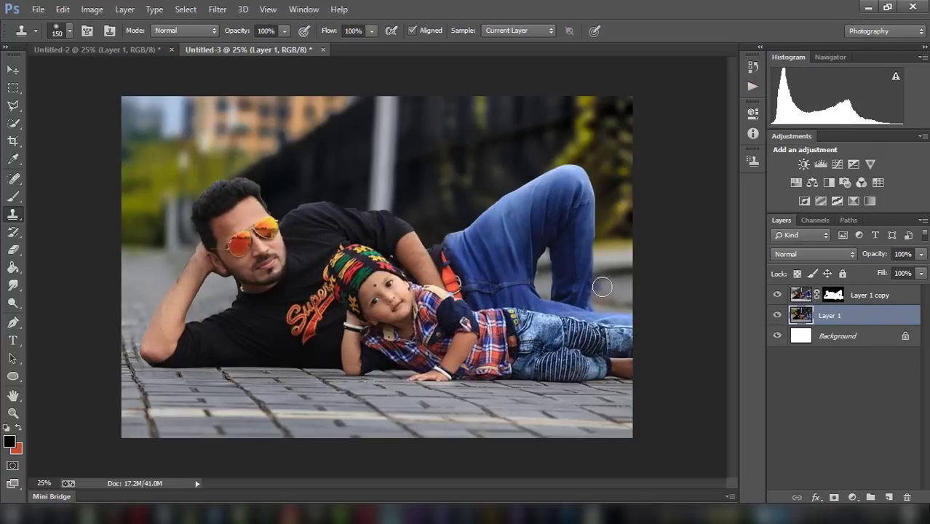
Apply Color Efex Pro 3.0 Tonal Contrast with shadow contrast −5 and midtone contrast +33
left_click(218, 10)
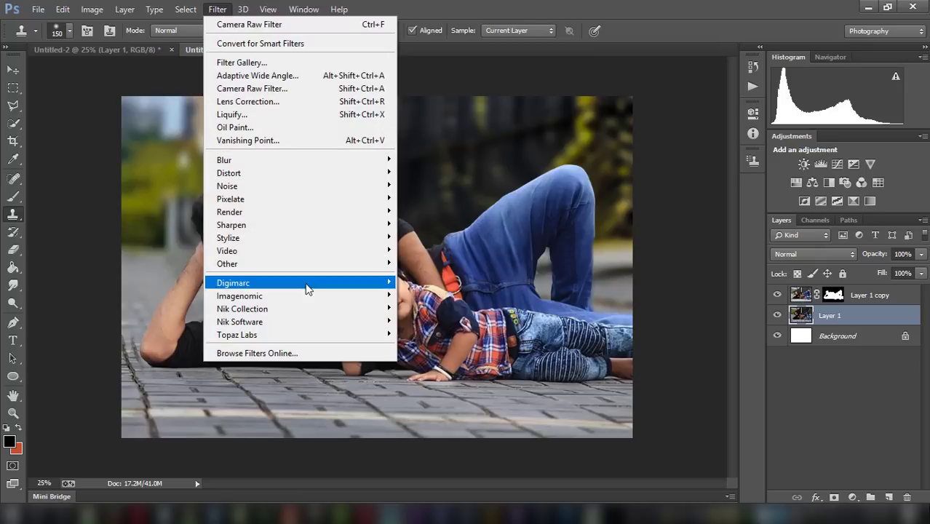
mouse_move(239, 322)
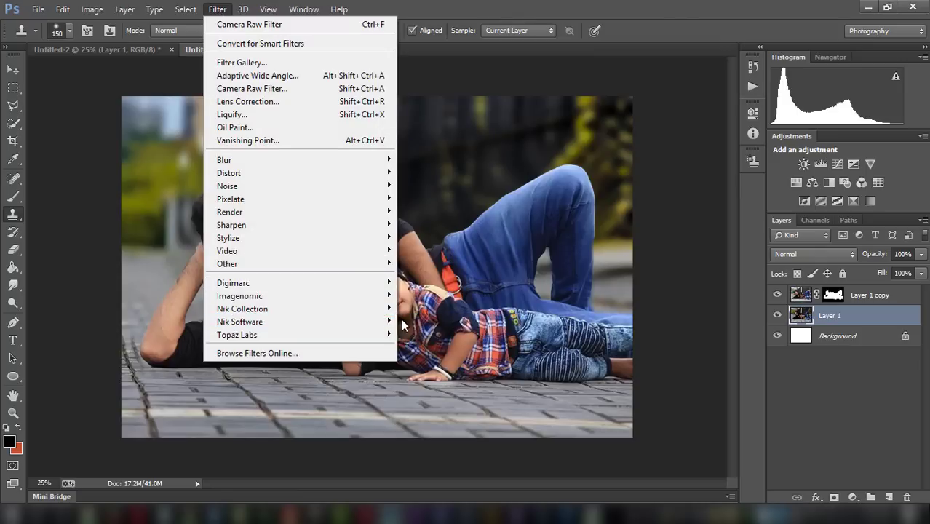
left_click(406, 323)
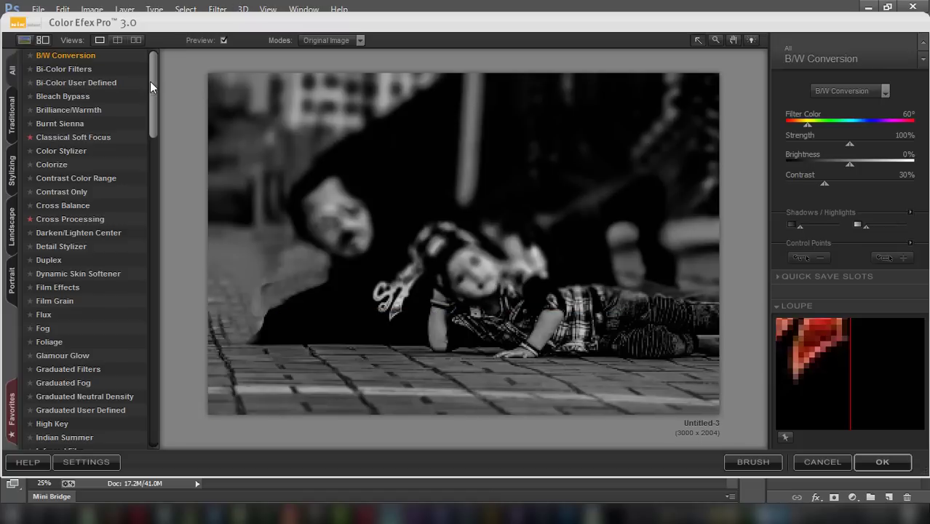
mouse_move(150, 81)
left_mouse_down()
mouse_move(156, 289)
mouse_move(93, 406)
left_mouse_up()
left_click(88, 400)
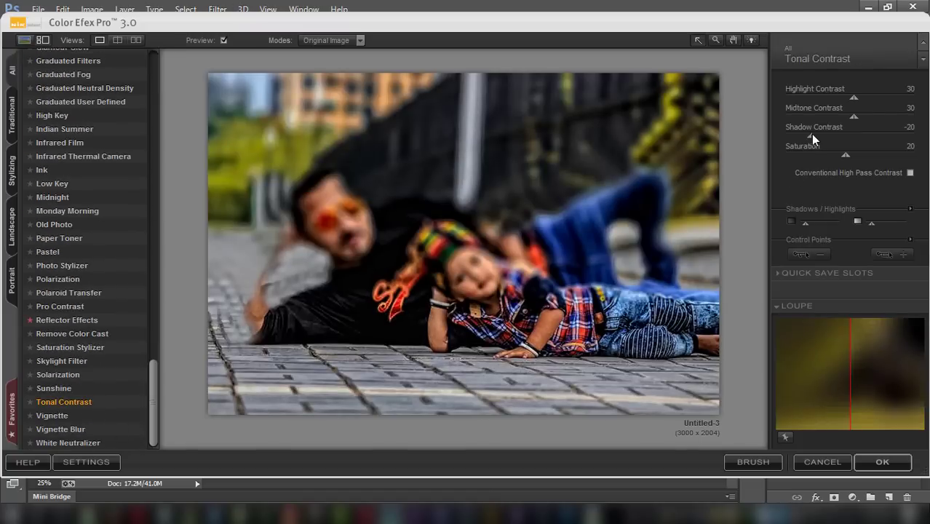
left_click_drag(811, 135, 871, 115)
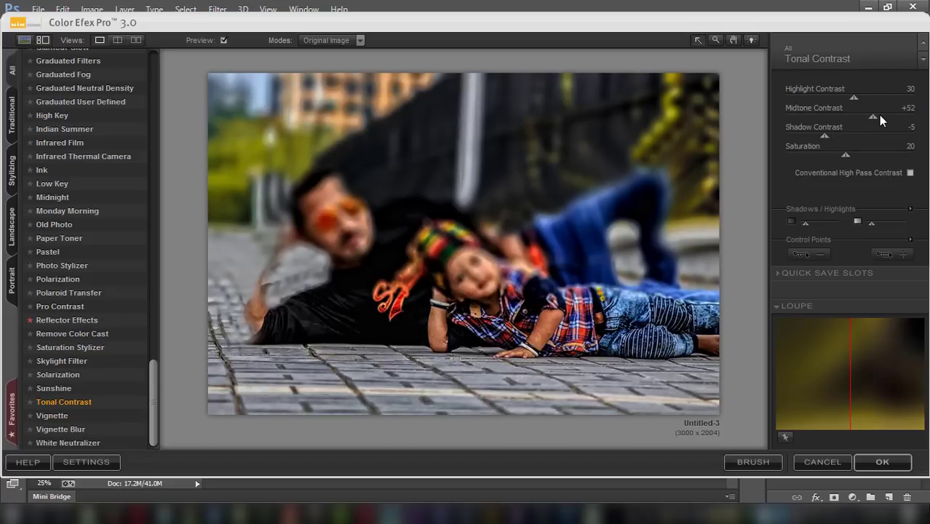
left_click(856, 116)
left_click(877, 462)
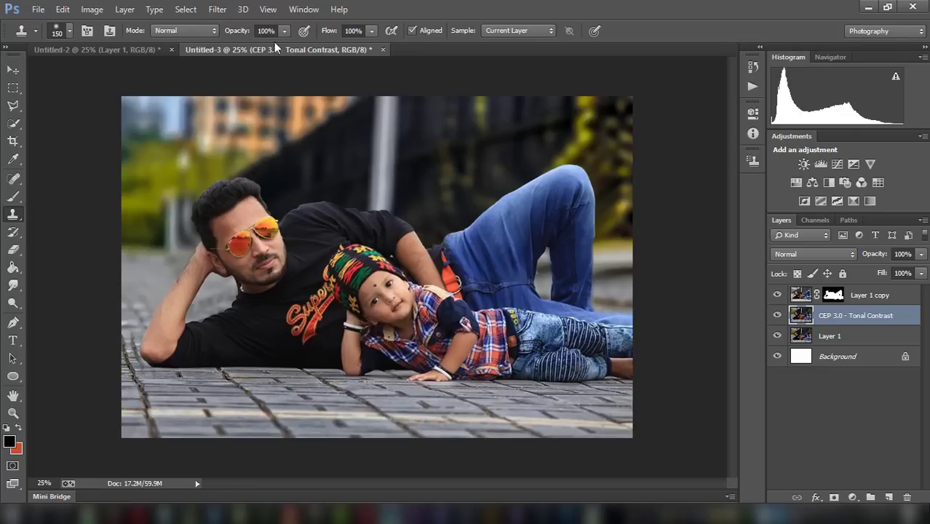
Launch Color Efex Pro 4 and compare the Dark Contrasts effect on and off
left_click(223, 11)
mouse_move(243, 308)
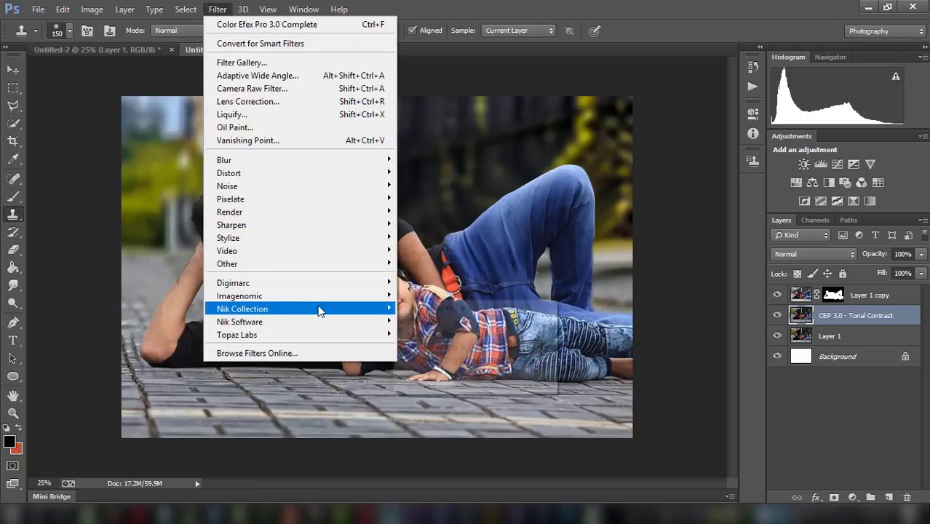
left_click(432, 313)
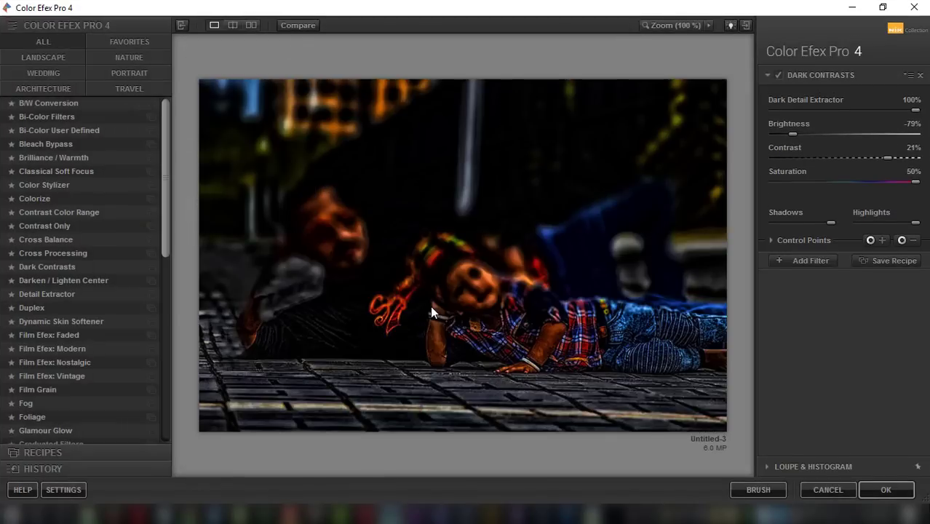
left_click(776, 75)
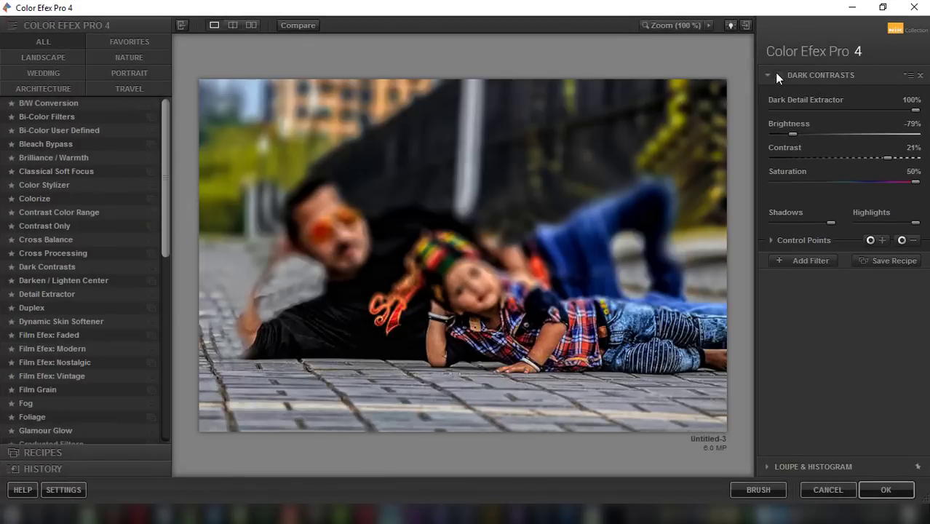
left_click(777, 75)
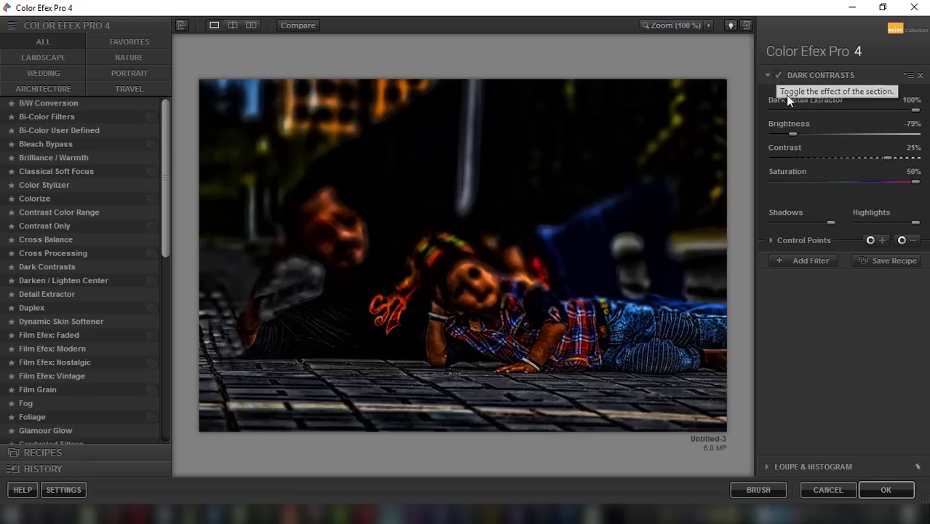
Set Dark Contrasts saturation about 46%, brightness −25% and contrast 1%
left_click(891, 181)
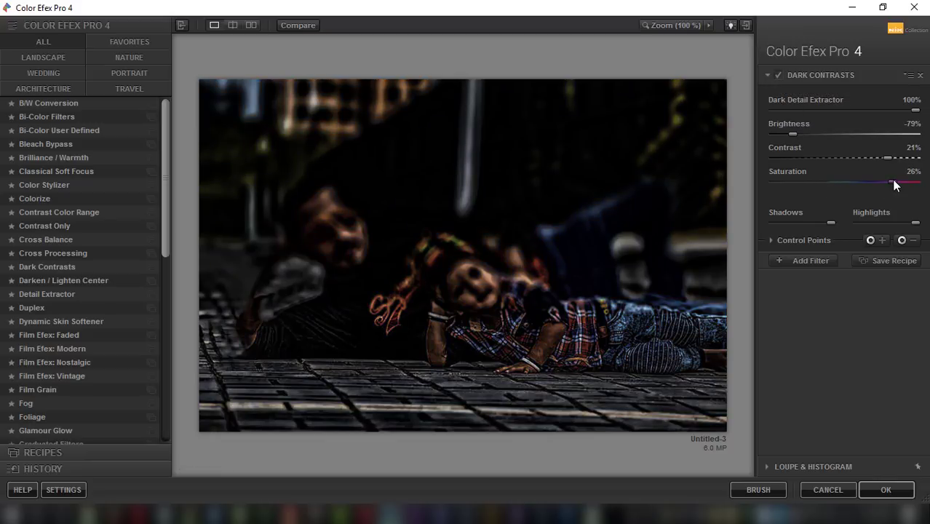
left_click(907, 182)
left_click(871, 134)
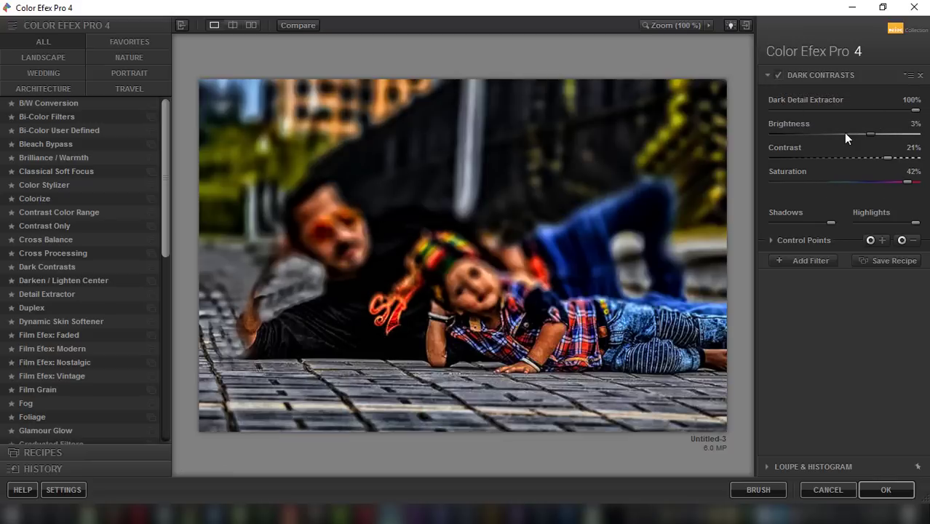
left_click(843, 134)
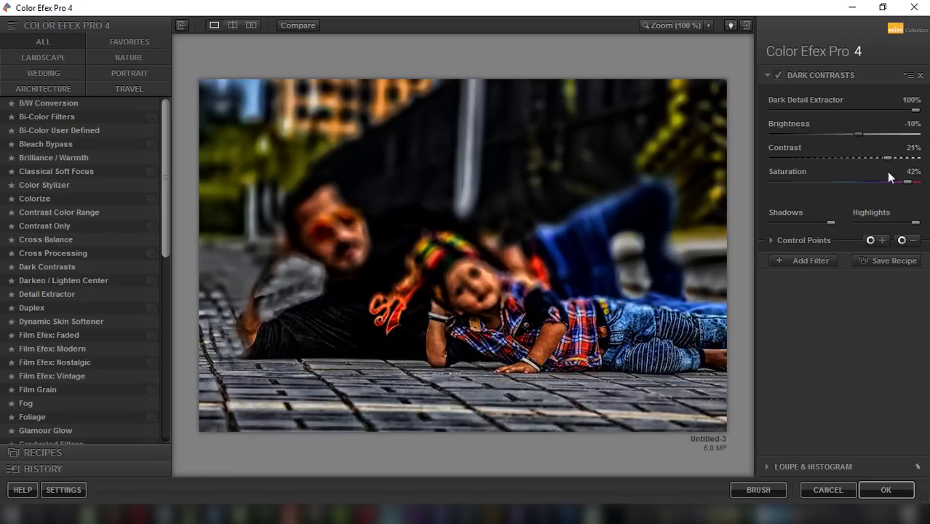
mouse_move(886, 181)
left_mouse_down()
mouse_move(907, 181)
mouse_move(858, 172)
mouse_move(890, 177)
left_mouse_up()
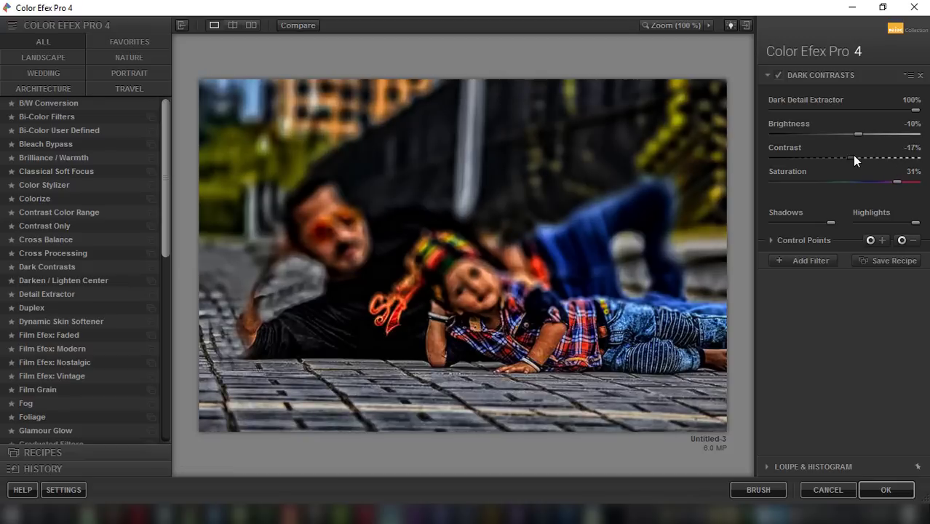
mouse_move(854, 155)
left_mouse_down()
mouse_move(870, 156)
mouse_move(833, 156)
mouse_move(845, 156)
left_mouse_up()
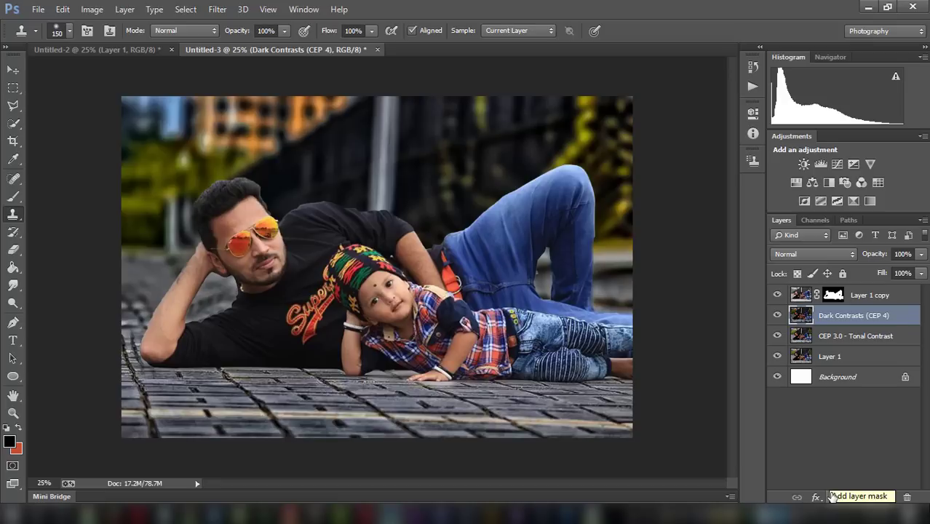
Apply a Black & White adjustment to the Dark Contrasts layer
left_click(93, 9)
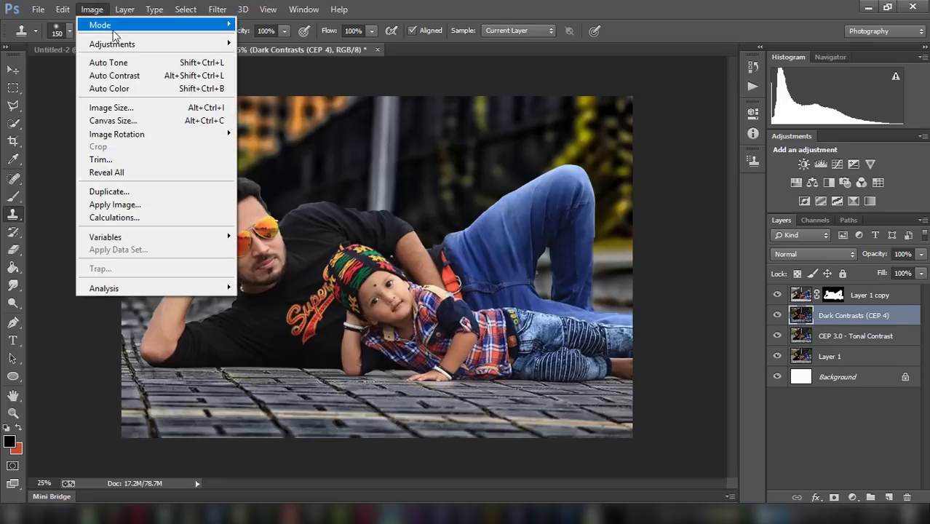
left_click(780, 193)
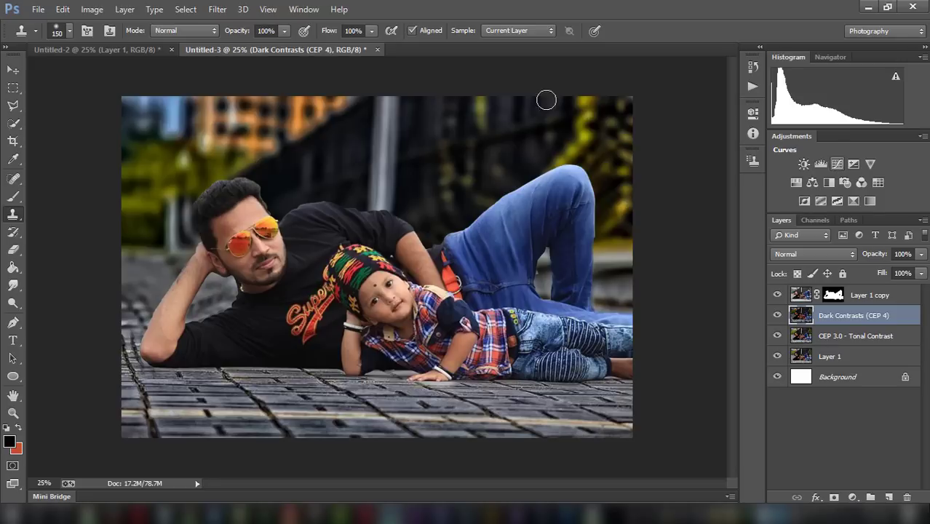
left_click(92, 10)
mouse_move(112, 44)
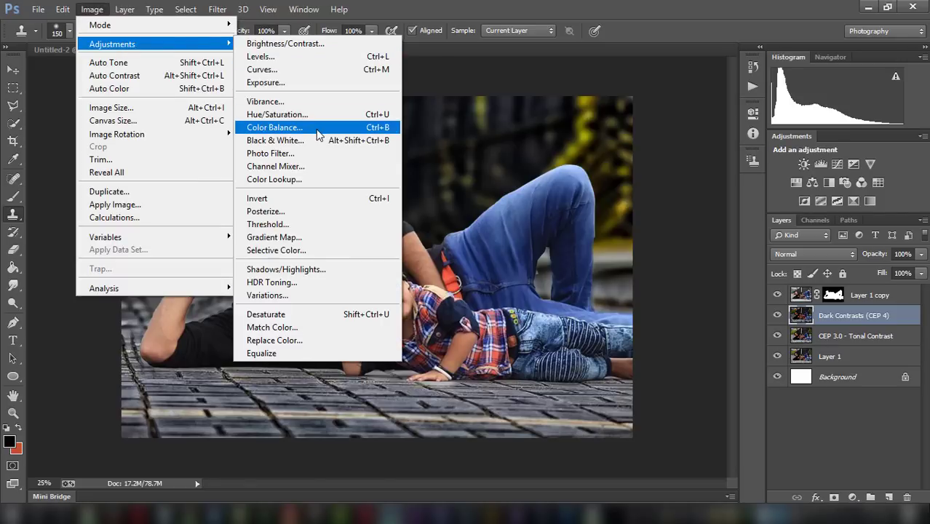
left_click(317, 139)
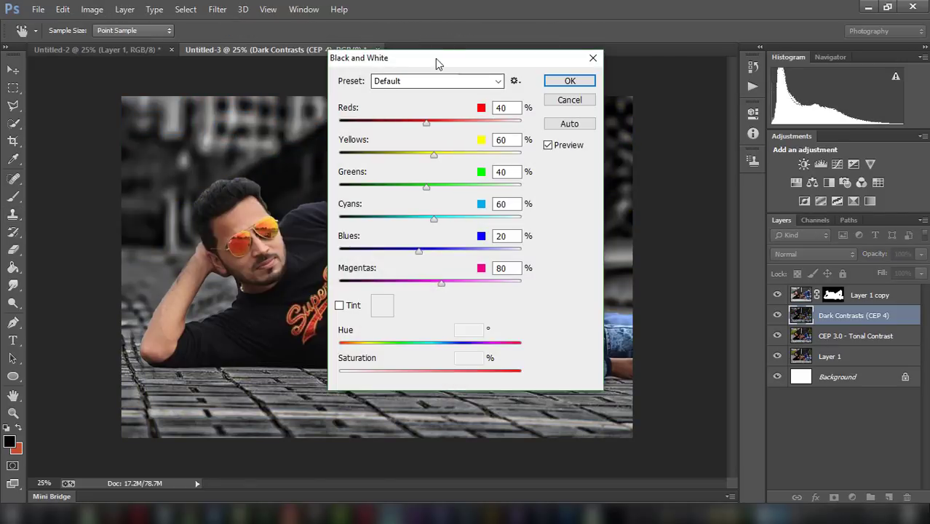
left_click_drag(435, 58, 660, 51)
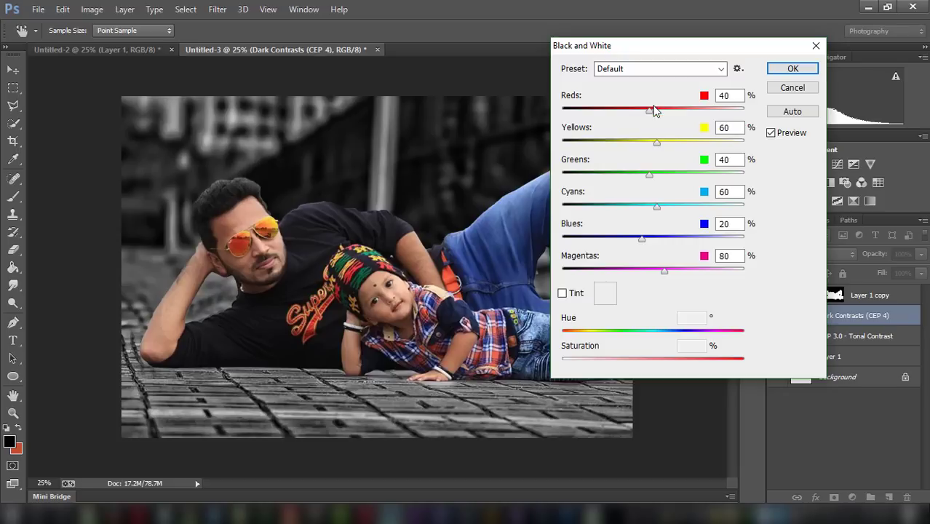
Set the mix to Reds 103, Yellows -31, Greens -172, Blues -5, Magentas 27 and confirm
mouse_move(651, 111)
left_mouse_down()
mouse_move(733, 112)
mouse_move(689, 111)
left_mouse_up()
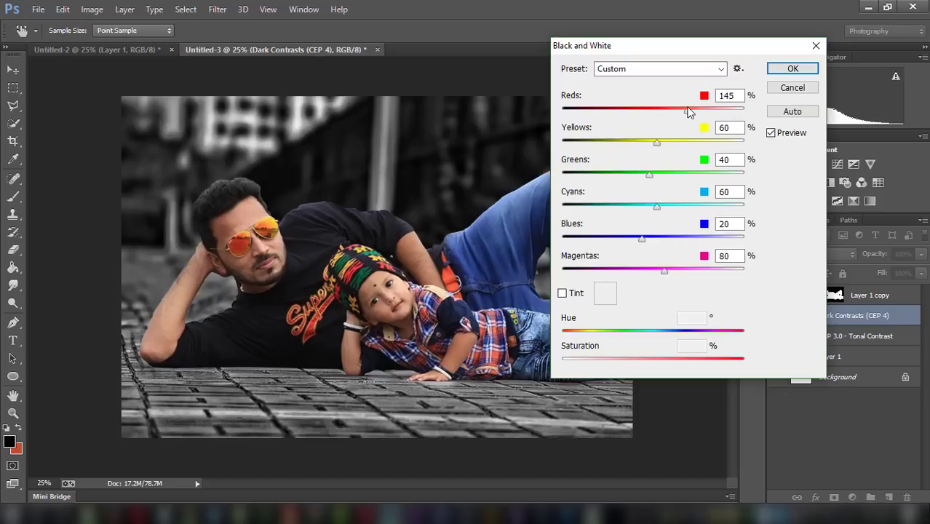
left_click_drag(657, 142, 664, 138)
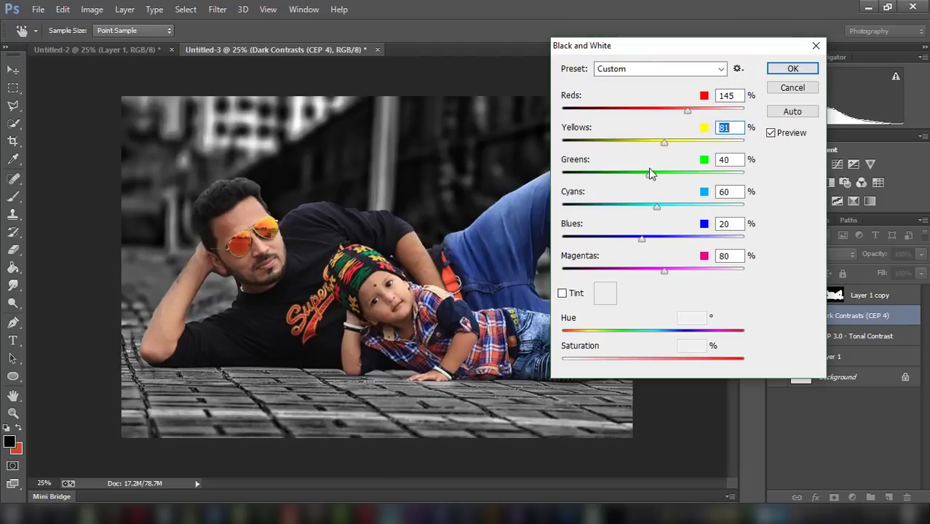
left_click_drag(693, 173, 571, 175)
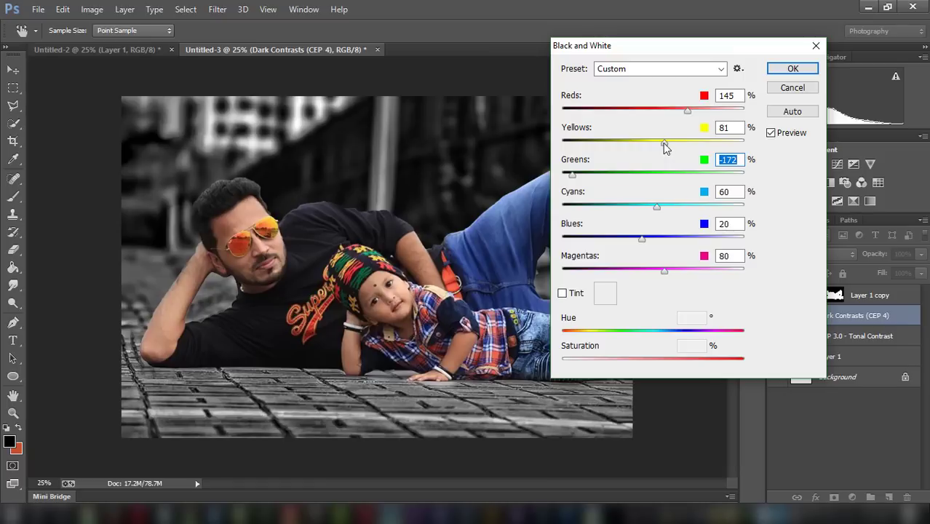
mouse_move(664, 141)
left_mouse_down()
mouse_move(560, 146)
mouse_move(623, 140)
left_mouse_up()
mouse_move(687, 109)
left_mouse_down()
mouse_move(623, 111)
mouse_move(671, 112)
left_mouse_up()
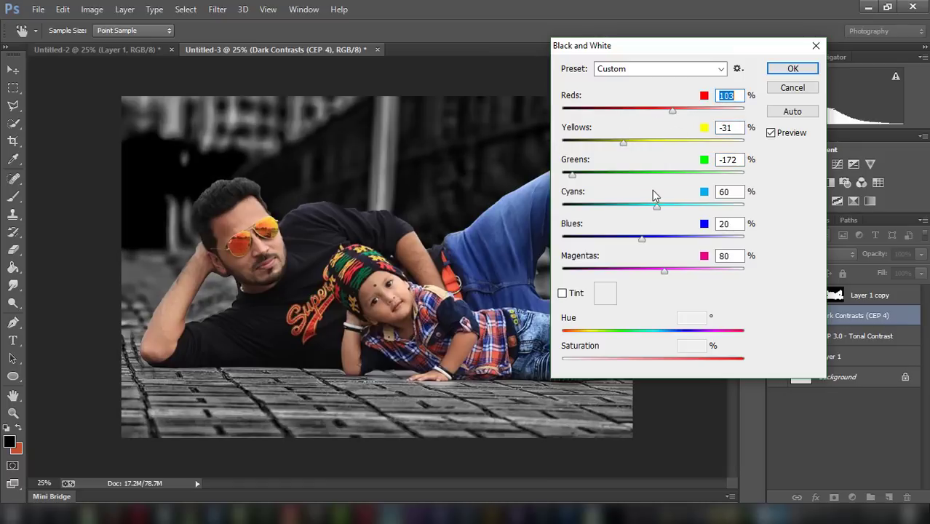
left_click_drag(642, 240, 613, 240)
mouse_move(610, 240)
left_mouse_down()
mouse_move(591, 237)
mouse_move(632, 238)
left_mouse_up()
left_click_drag(663, 269, 646, 274)
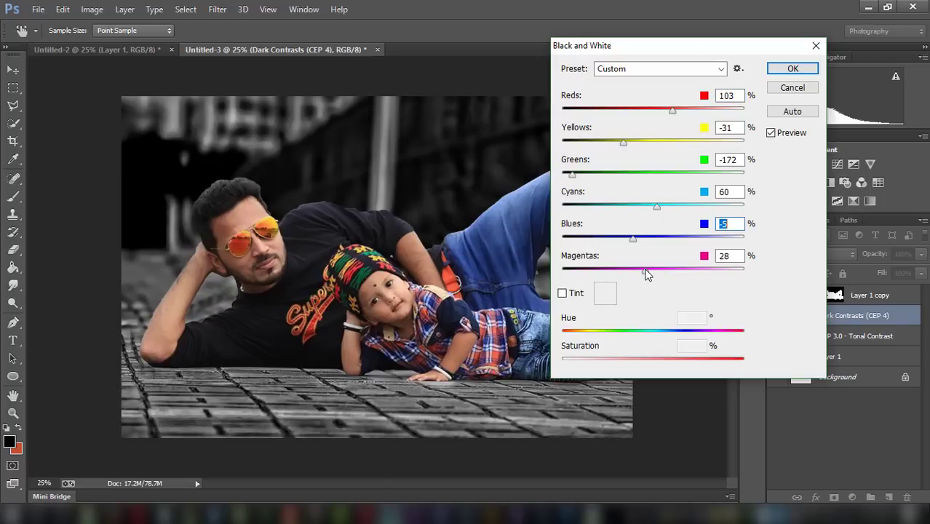
left_click(792, 68)
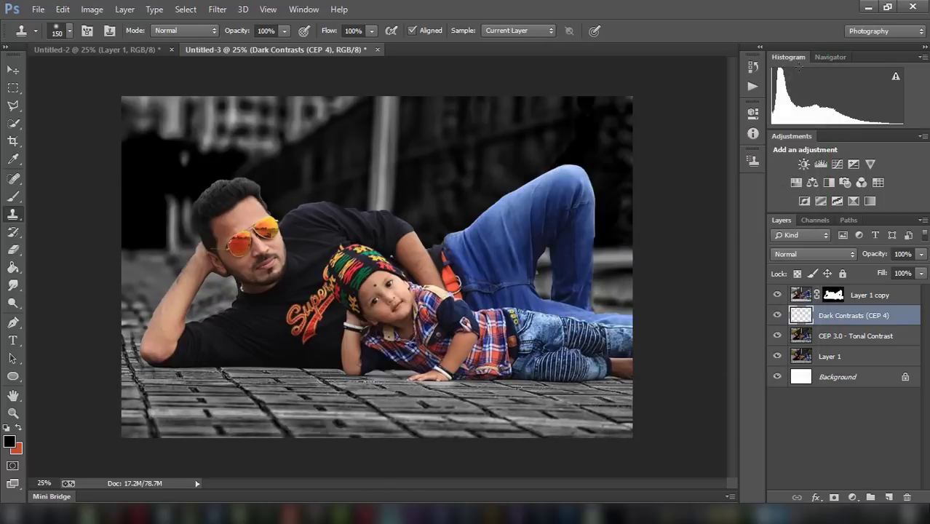
Add a layer mask to Dark Contrasts and pick the Brush tool
left_click(834, 499)
key("ctrl+i")
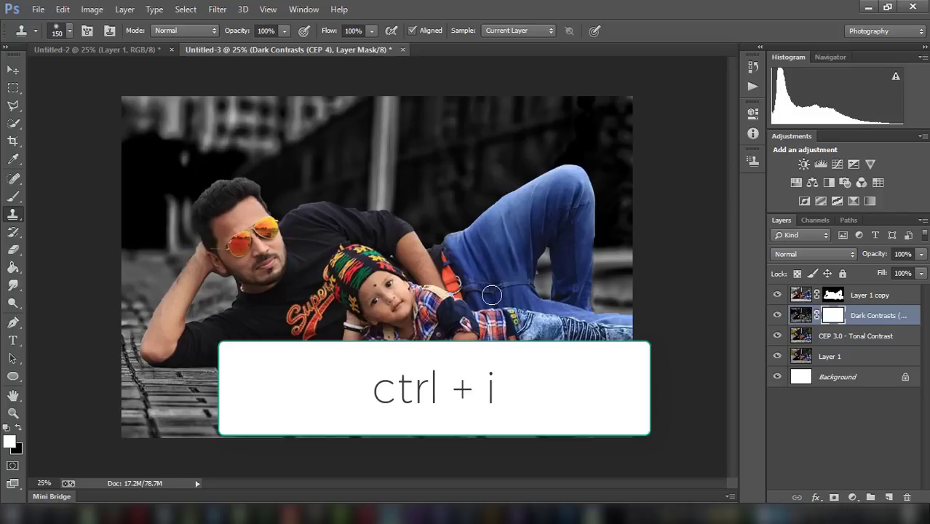
key("ctrl+i")
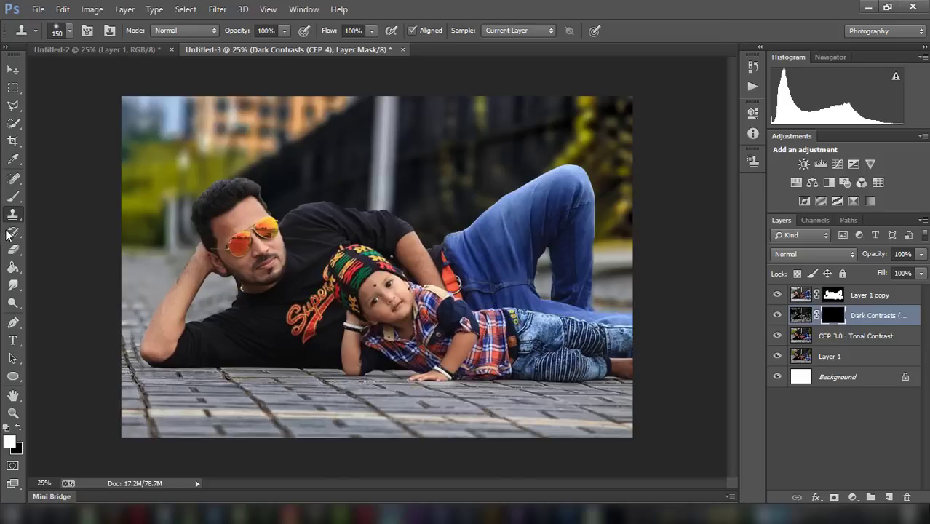
left_click(13, 250)
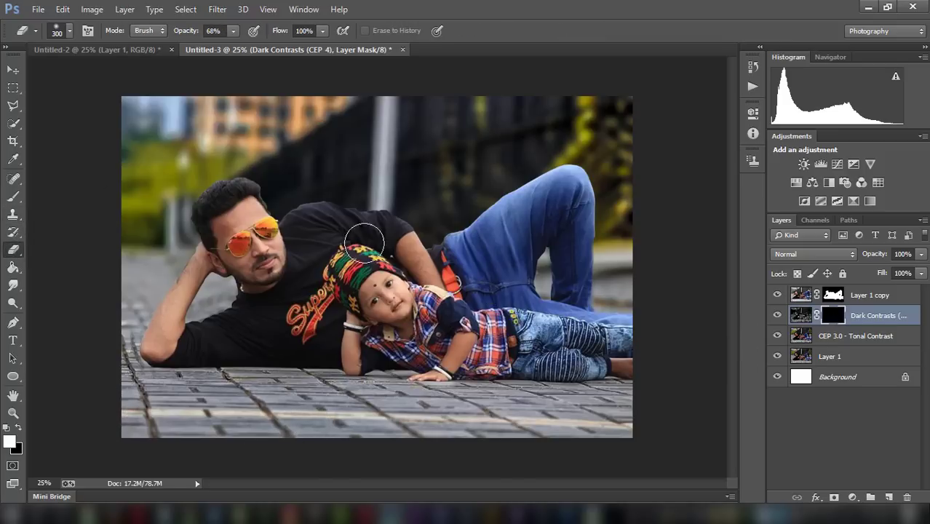
left_click(13, 196)
Paint grayscale back over the floor tiles and railing, undoing the last stroke
left_click_drag(331, 440, 148, 401)
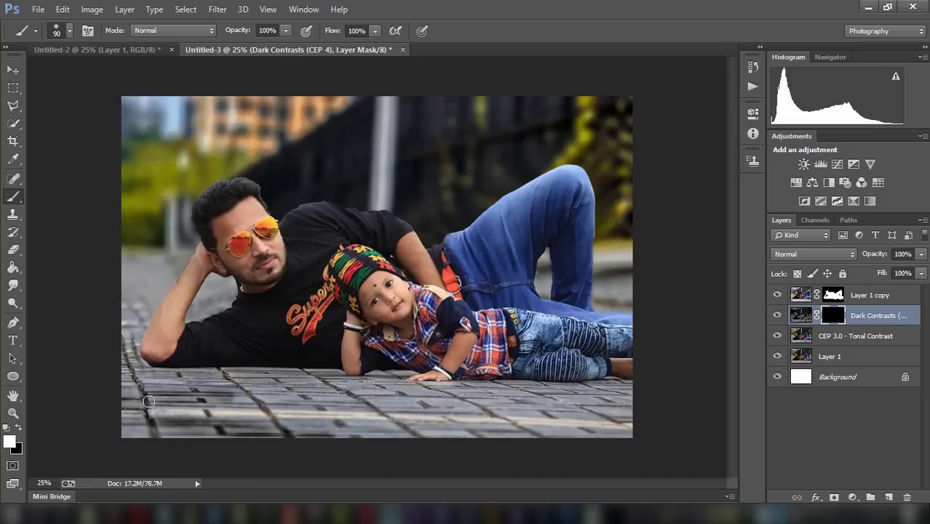
key("bracketright")
key("bracketright")
key("bracketright")
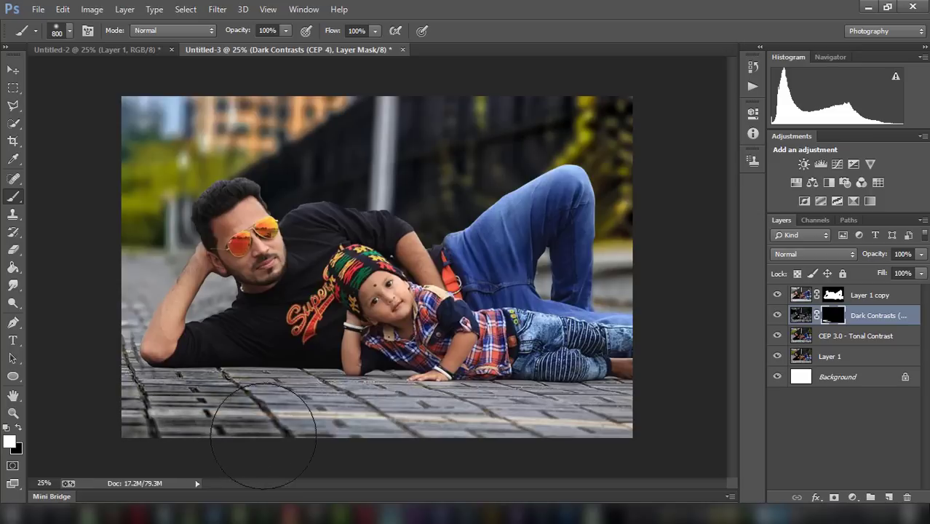
mouse_move(249, 406)
left_mouse_down()
mouse_move(437, 425)
mouse_move(331, 429)
mouse_move(492, 414)
left_mouse_up()
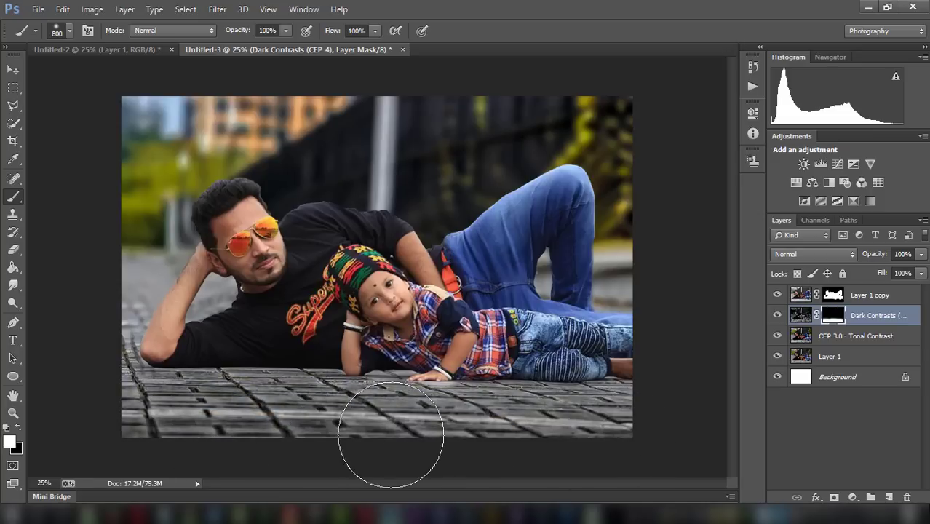
left_click_drag(348, 148, 498, 130)
key("bracketleft")
key("bracketleft")
mouse_move(439, 175)
left_mouse_down()
mouse_move(540, 109)
mouse_move(228, 108)
left_mouse_up()
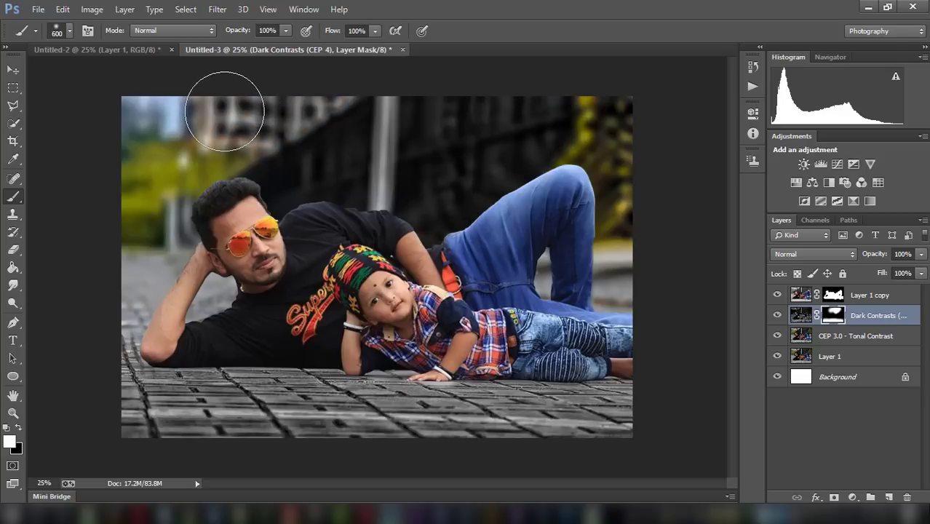
left_click(62, 9)
left_click(91, 35)
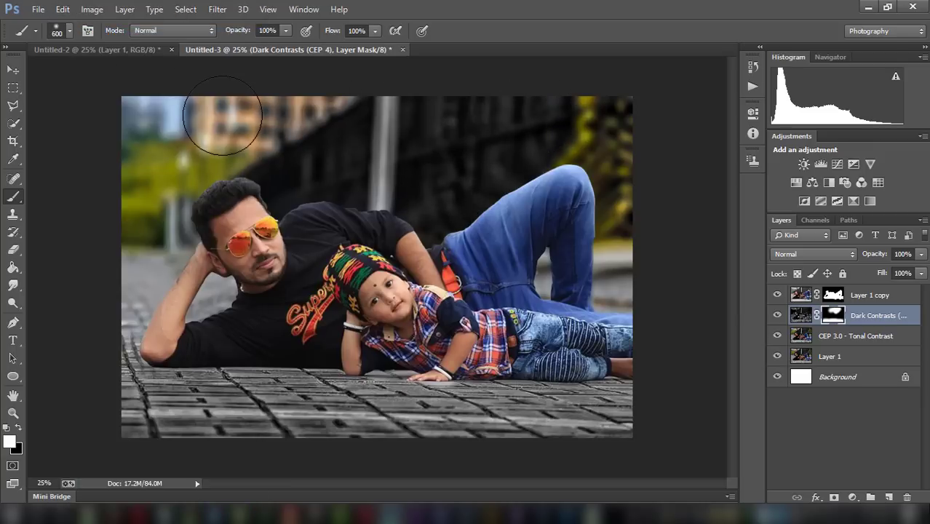
At 38% brush opacity, soften the mask along the left pavement edge and shrink the brush
left_click_drag(246, 43, 241, 43)
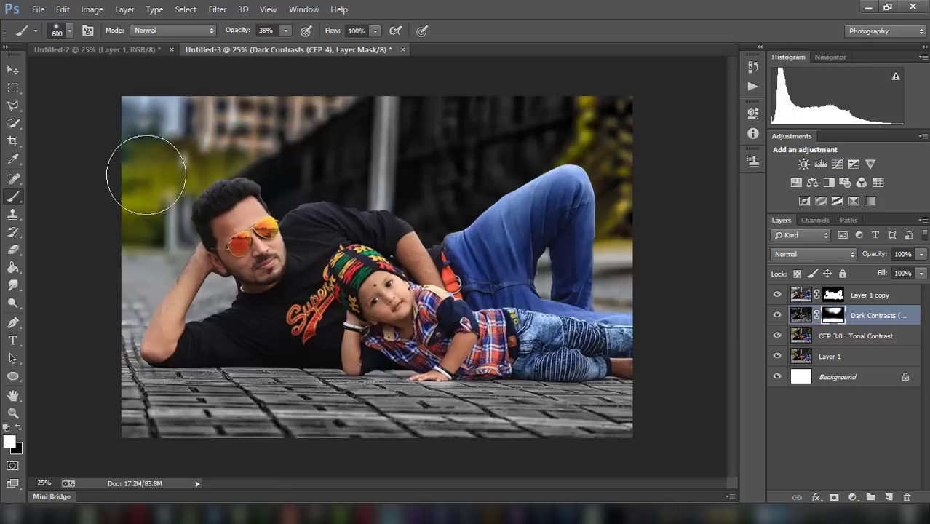
left_click_drag(306, 99, 218, 141)
mouse_move(598, 151)
left_mouse_down()
mouse_move(633, 208)
mouse_move(600, 129)
left_mouse_up()
mouse_move(276, 130)
left_mouse_down()
mouse_move(143, 152)
mouse_move(149, 175)
mouse_move(170, 162)
mouse_move(131, 212)
mouse_move(0, 149)
left_mouse_up()
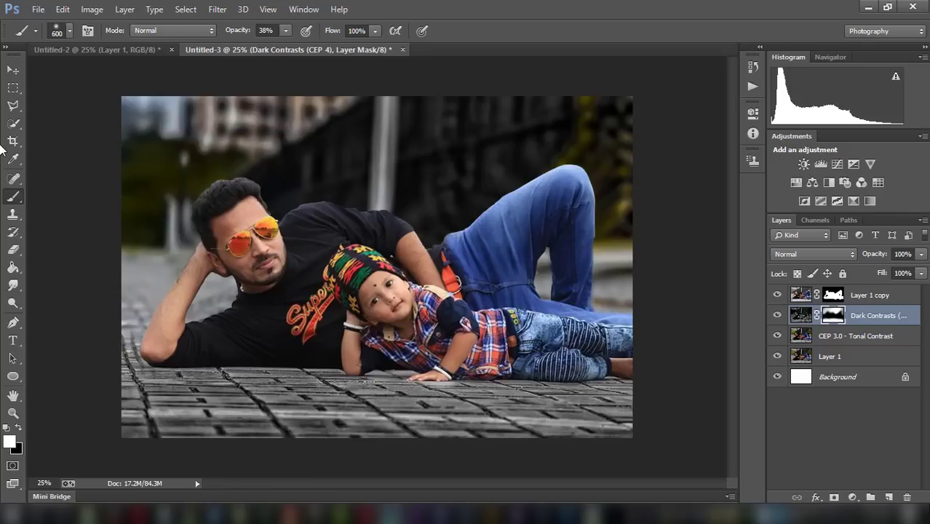
left_click(62, 9)
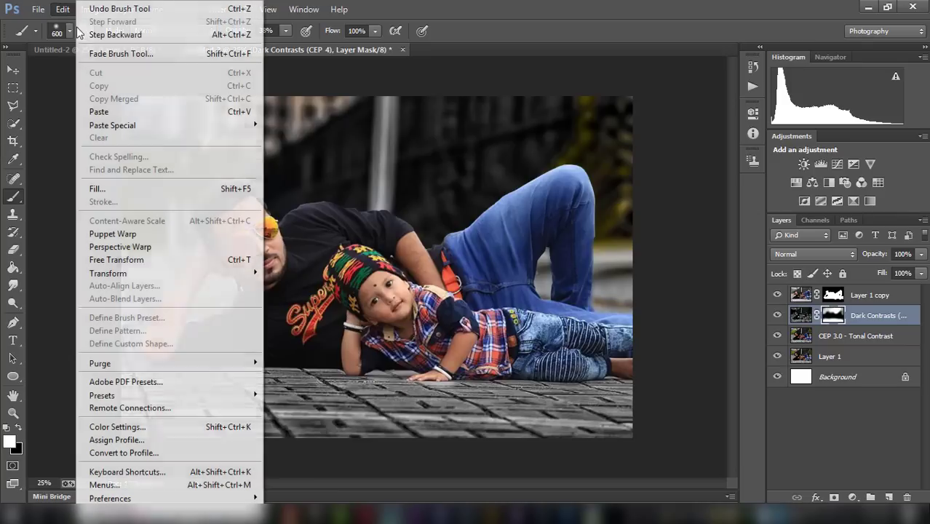
left_click(62, 9)
left_click(80, 34)
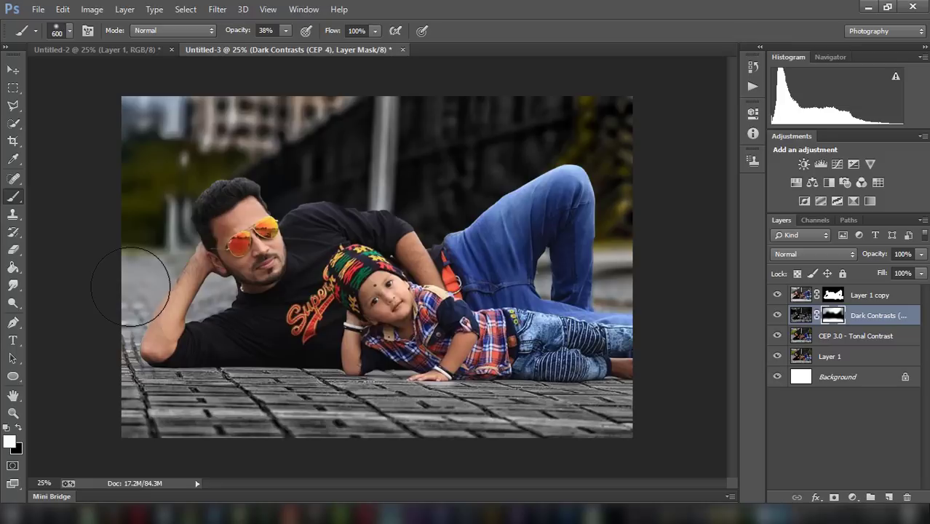
left_click_drag(146, 284, 131, 298)
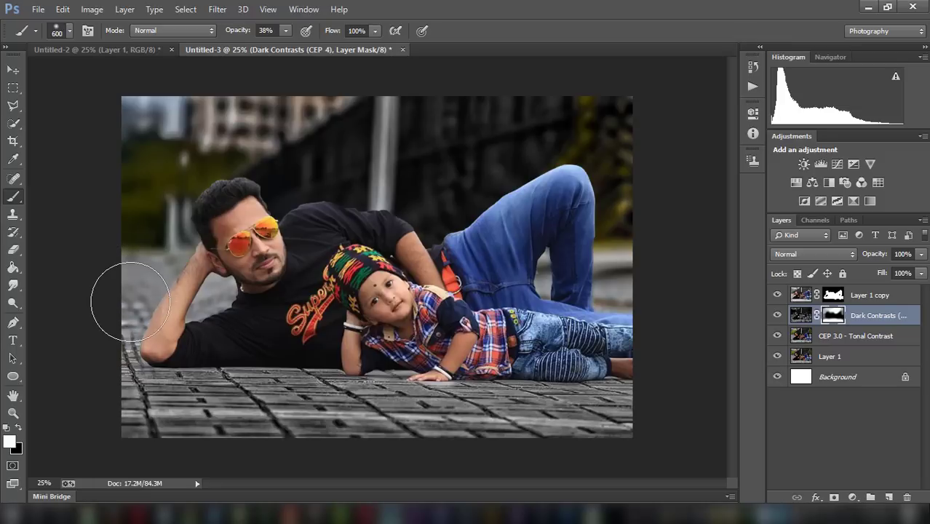
key("p")
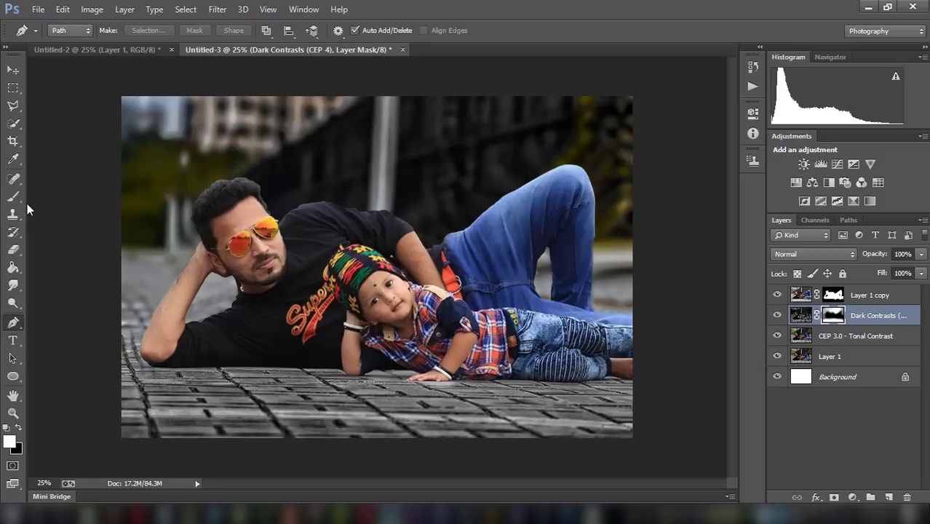
left_click(13, 196)
key("bracketleft")
key("bracketleft")
key("bracketleft")
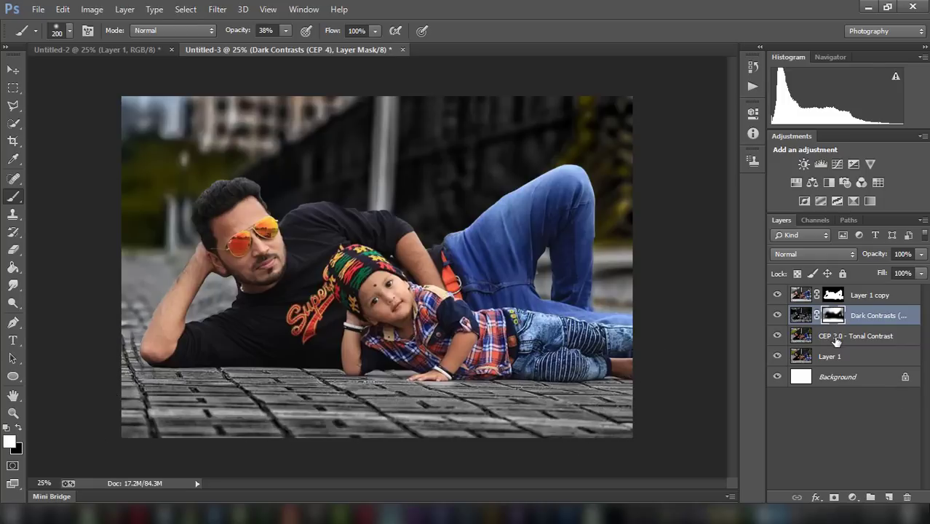
Apply Layer 1 copy's layer mask permanently
left_click(777, 295)
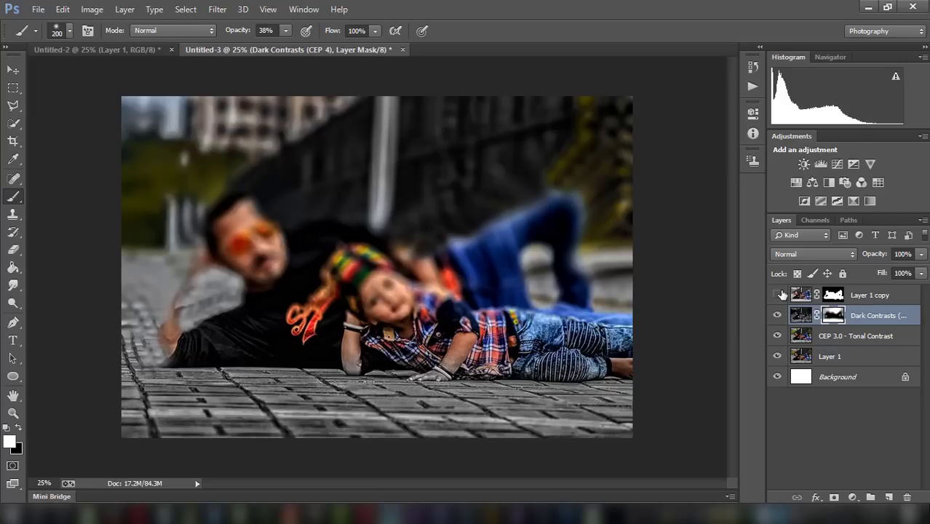
left_click(777, 295)
right_click(832, 294)
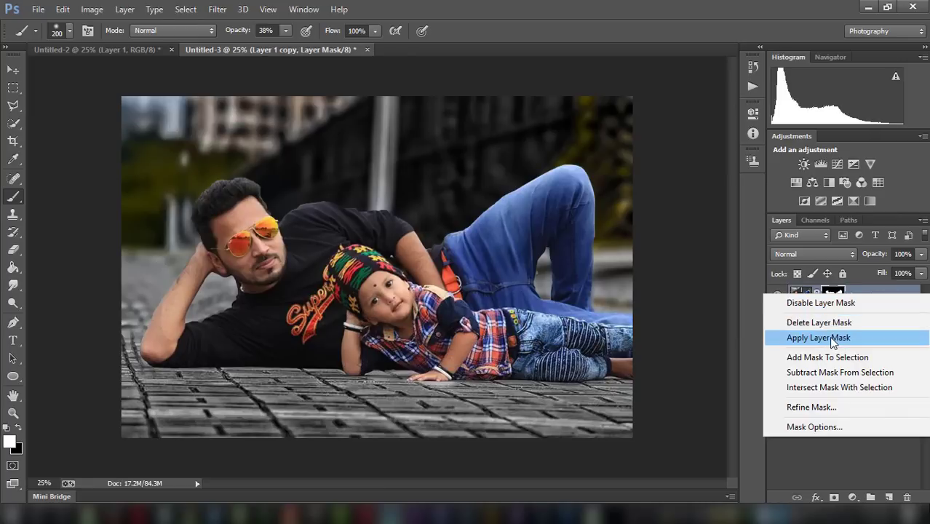
left_click(830, 337)
Merge the layers from Dark Contrasts down to Layer 1 into one
left_click(870, 321)
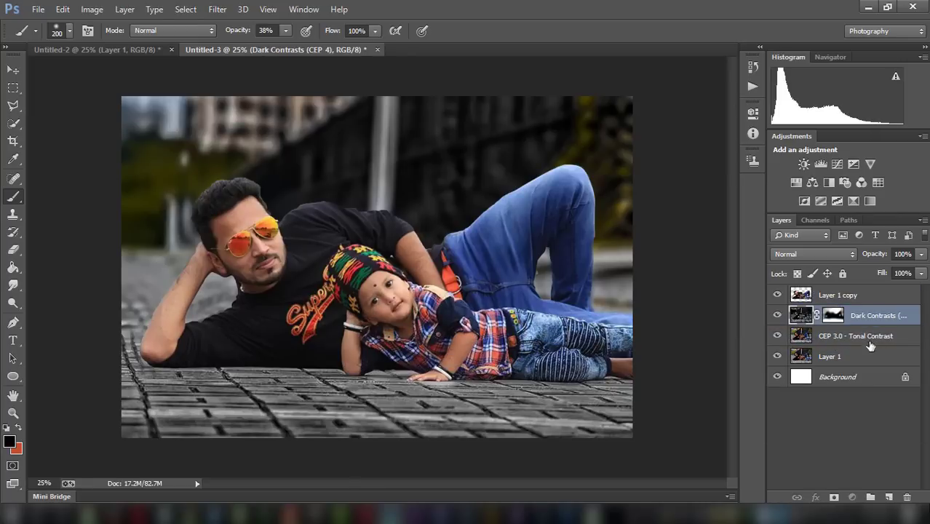
left_click(869, 356, "shift")
right_click(870, 356)
left_click(664, 398)
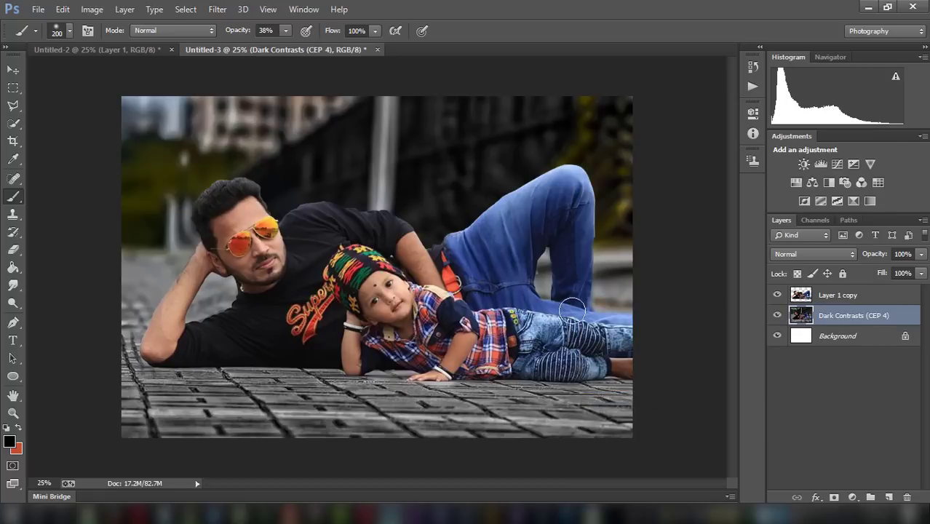
Open the Camera Raw filter on Layer 1 copy
left_click(858, 298)
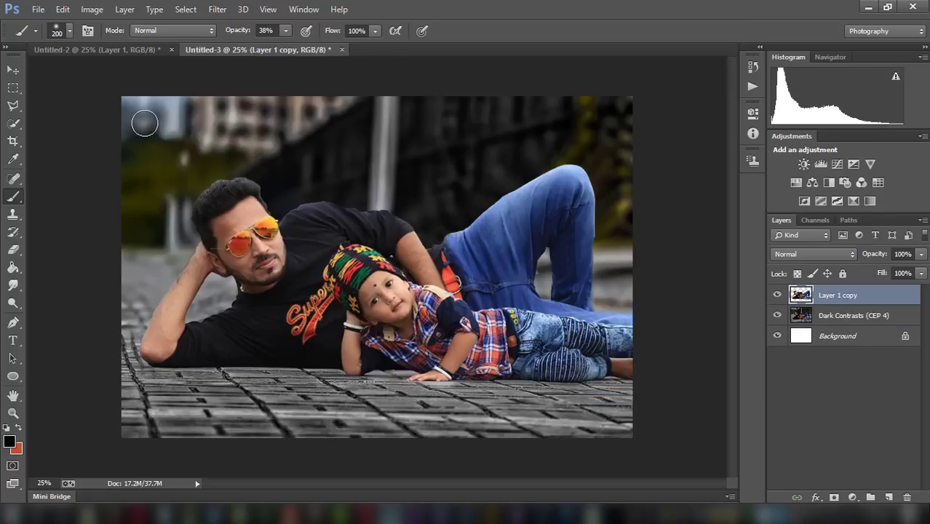
left_click(217, 9)
left_click(241, 88)
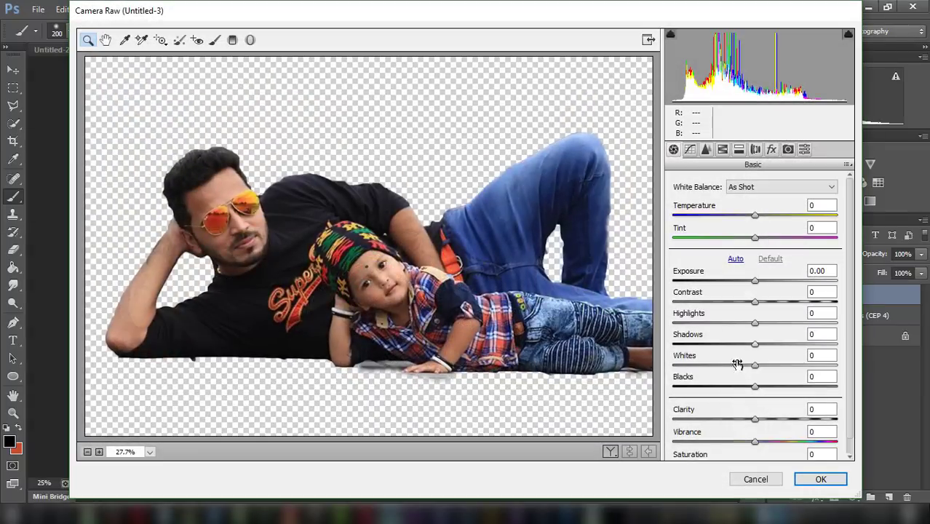
Lift Blacks to +32 and set Sharpening Amount to 36
mouse_move(754, 385)
left_mouse_down()
mouse_move(781, 387)
mouse_move(728, 366)
mouse_move(777, 345)
mouse_move(751, 329)
mouse_move(758, 323)
left_mouse_up()
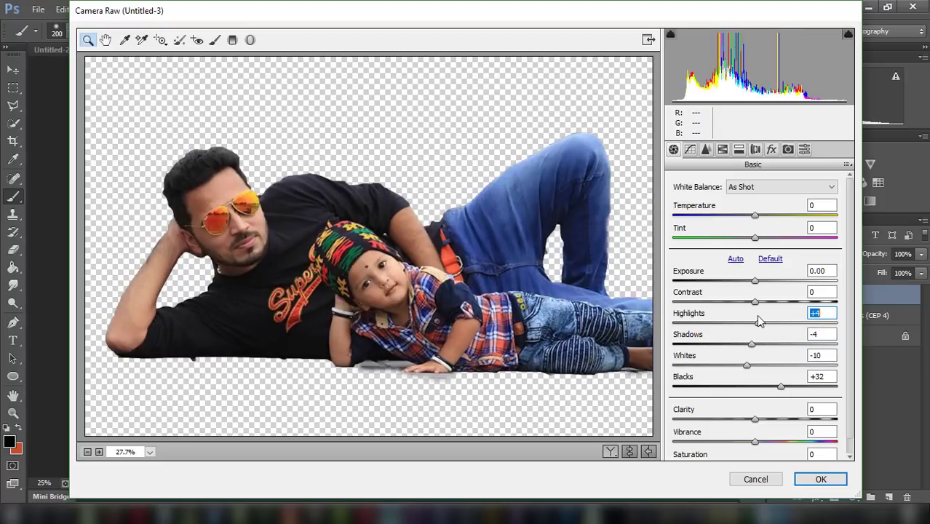
left_click(705, 149)
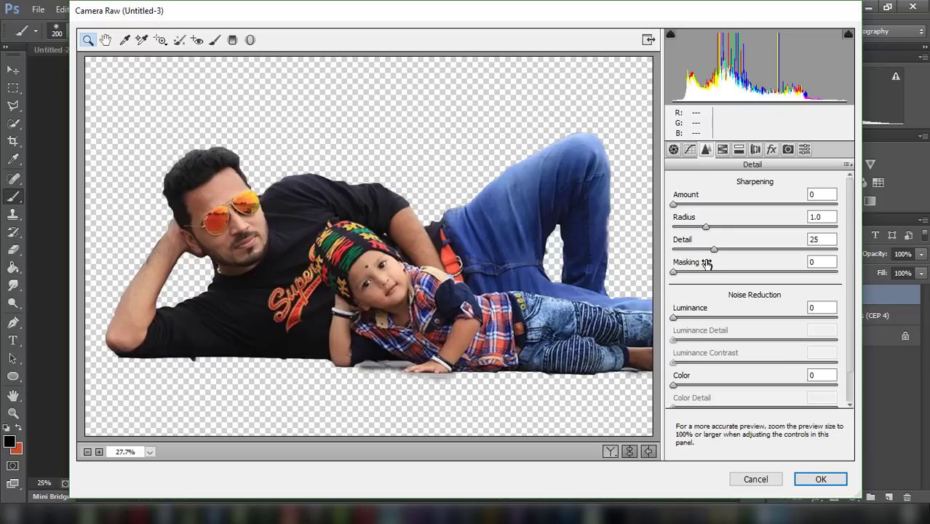
left_click(704, 205)
left_click_drag(705, 206, 713, 206)
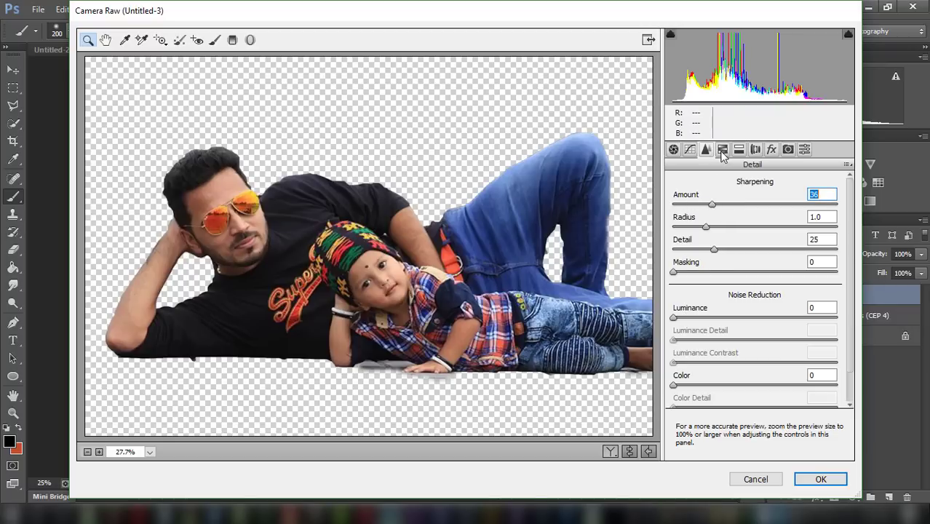
Lower Oranges saturation to -24, raise Oranges luminance to +21, and apply
left_click(723, 150)
left_click(722, 203)
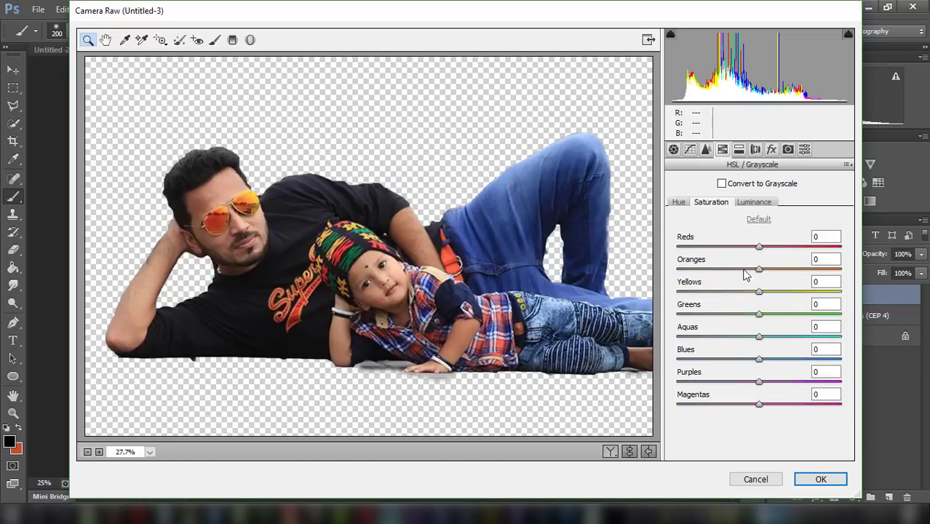
mouse_move(758, 268)
left_mouse_down()
mouse_move(746, 266)
mouse_move(764, 264)
left_mouse_up()
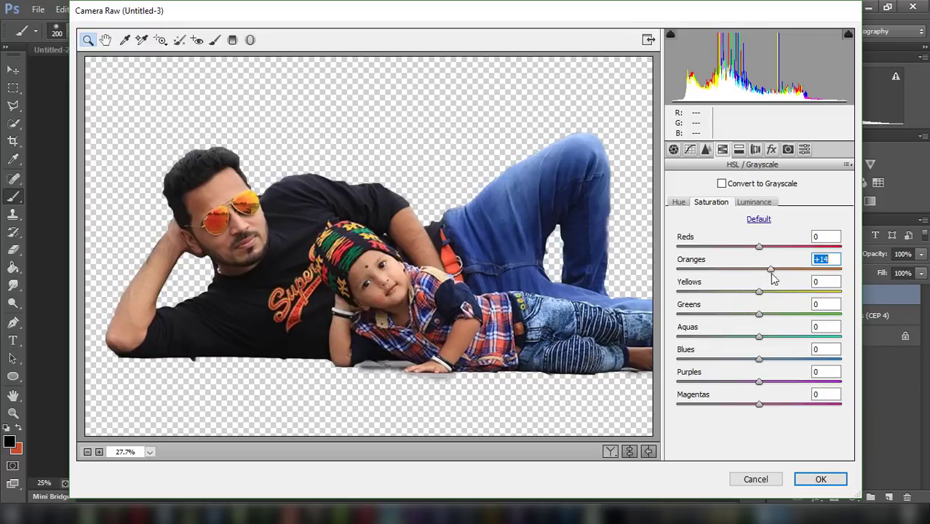
left_click(740, 264)
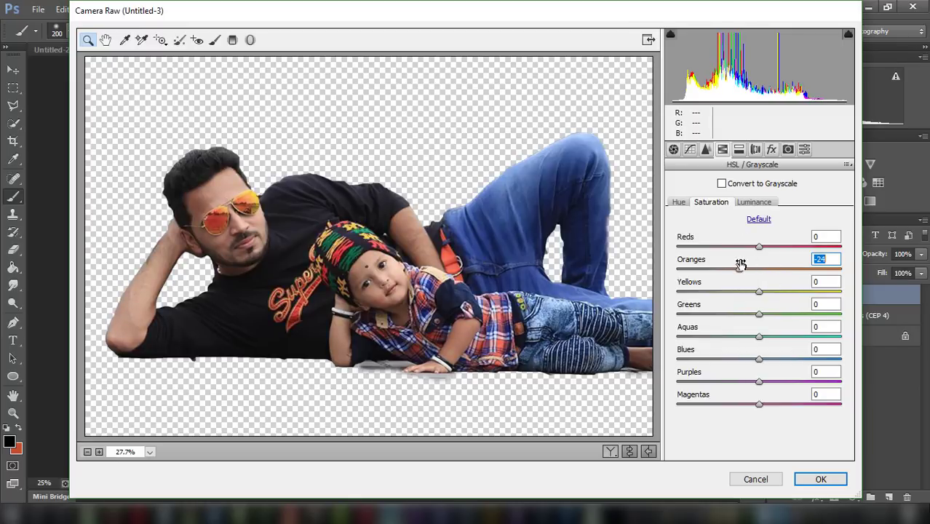
left_click(762, 202)
mouse_move(759, 267)
left_mouse_down()
mouse_move(786, 269)
mouse_move(768, 267)
mouse_move(779, 265)
left_mouse_up()
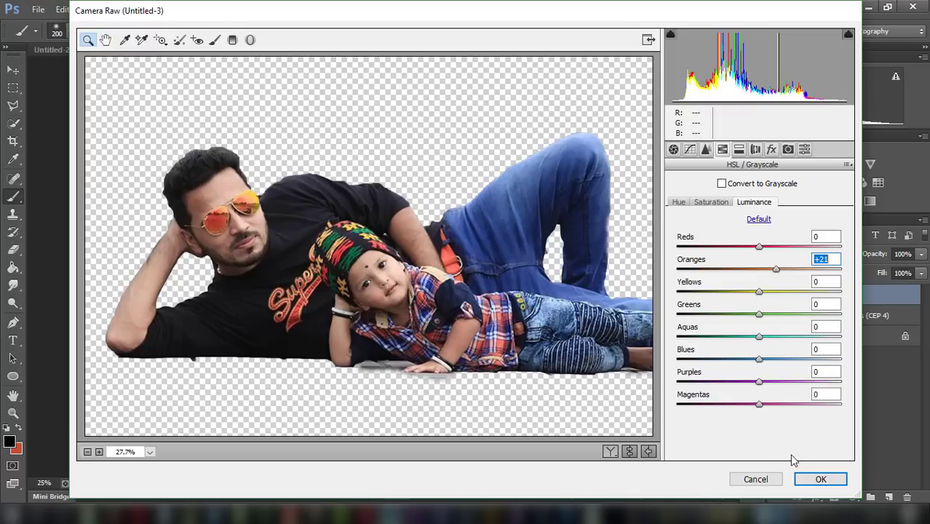
left_click(821, 478)
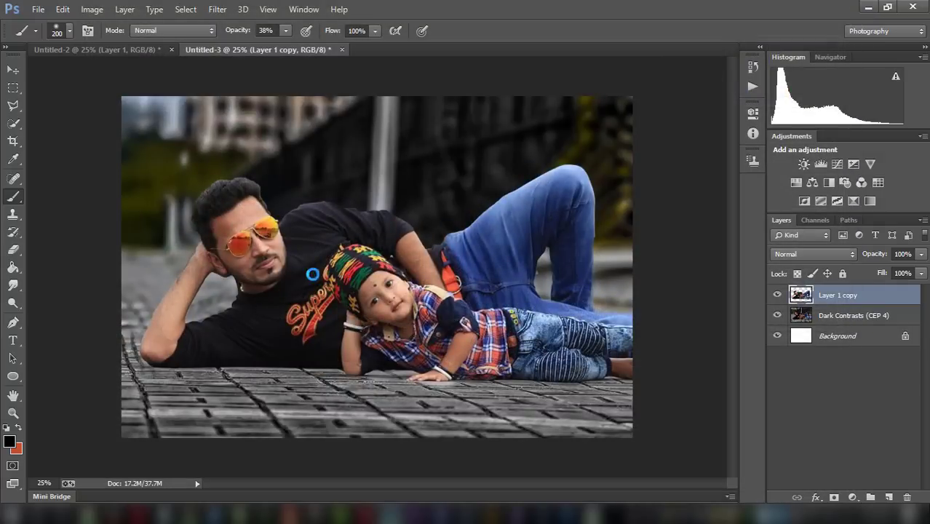
Zoom in to 33.3% and select the Smudge Tool
key("ctrl+plus")
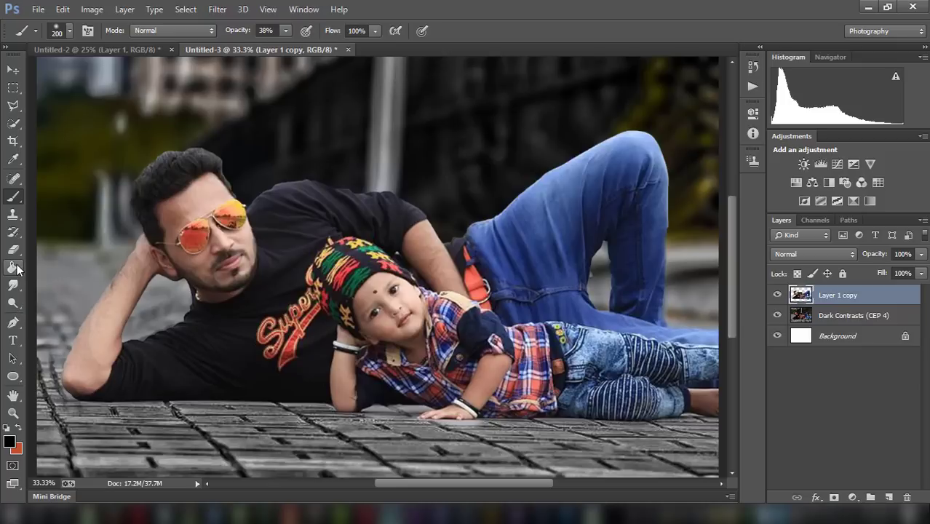
left_click(14, 284)
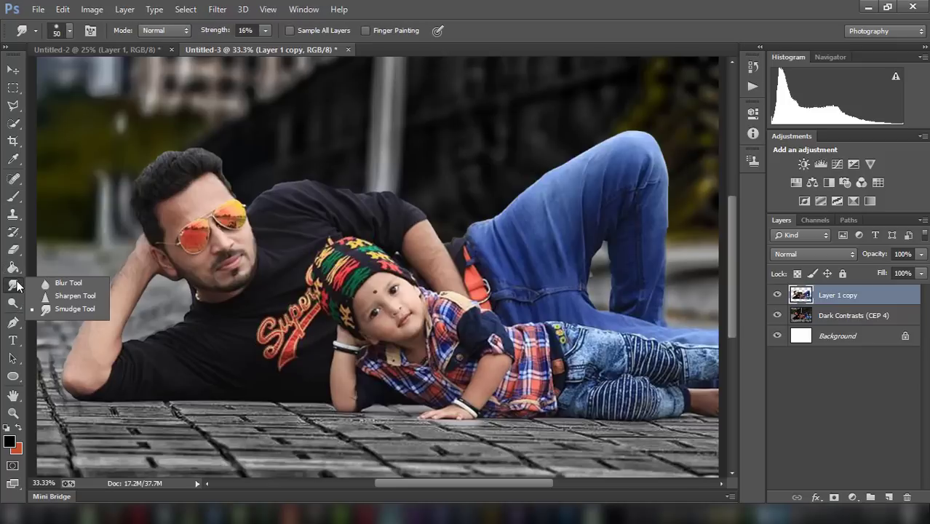
left_click(57, 307)
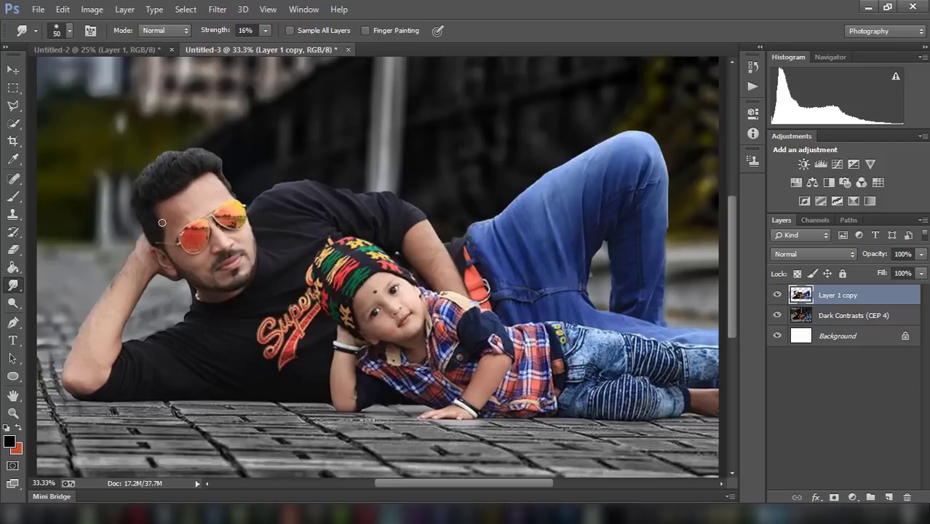
Set smudge Strength to 22% and lightly smooth the man's forehead
left_click(264, 31)
left_click(211, 188)
left_click(266, 31)
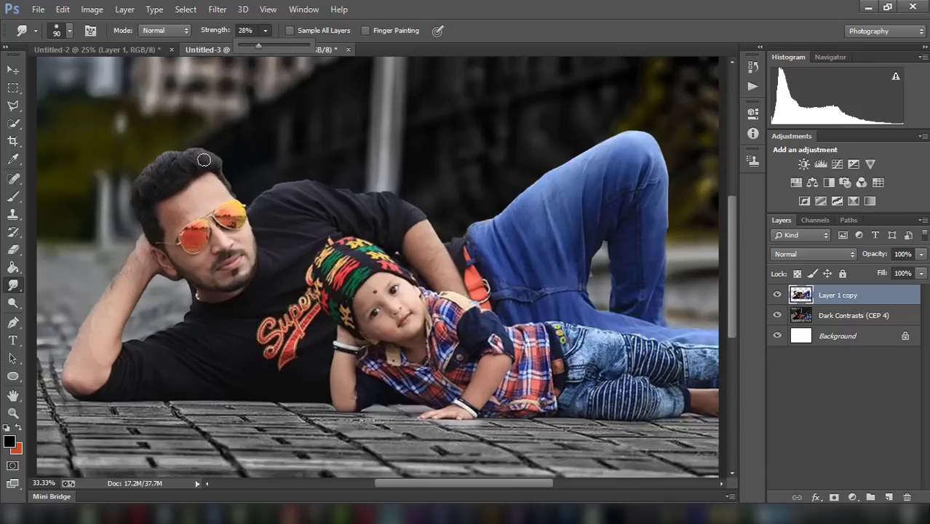
left_click_drag(266, 44, 251, 45)
left_click(203, 196)
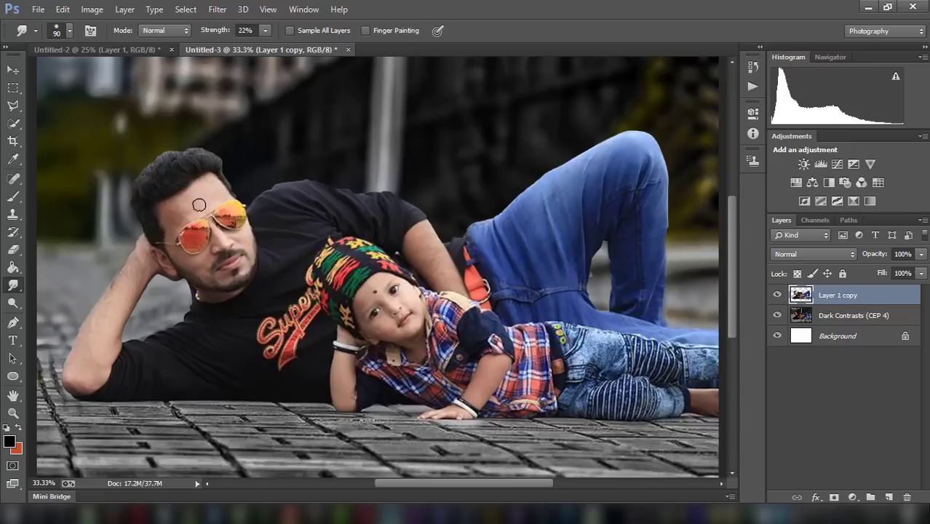
left_click_drag(200, 191, 171, 206)
scroll(189, 214, "down", 5)
key("bracketleft")
key("bracketleft")
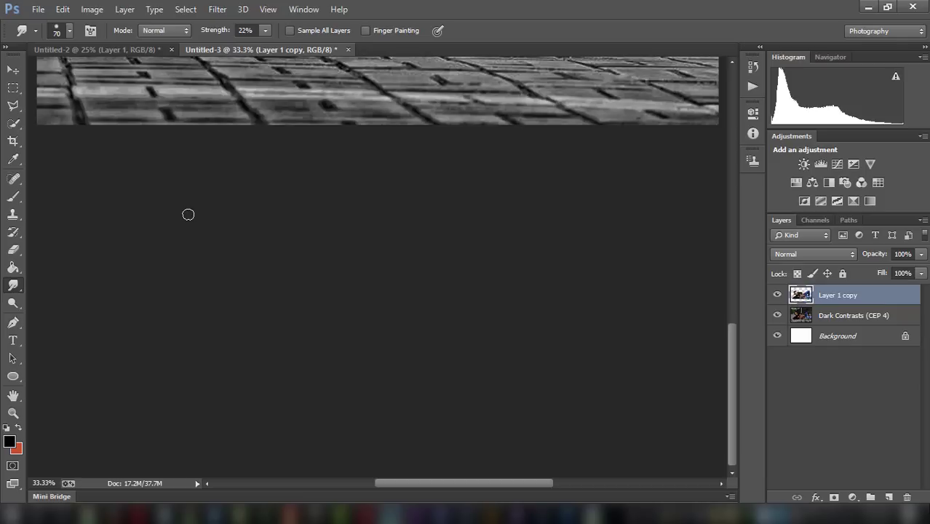
scroll(275, 253, "up", 3)
scroll(276, 250, "up", 3)
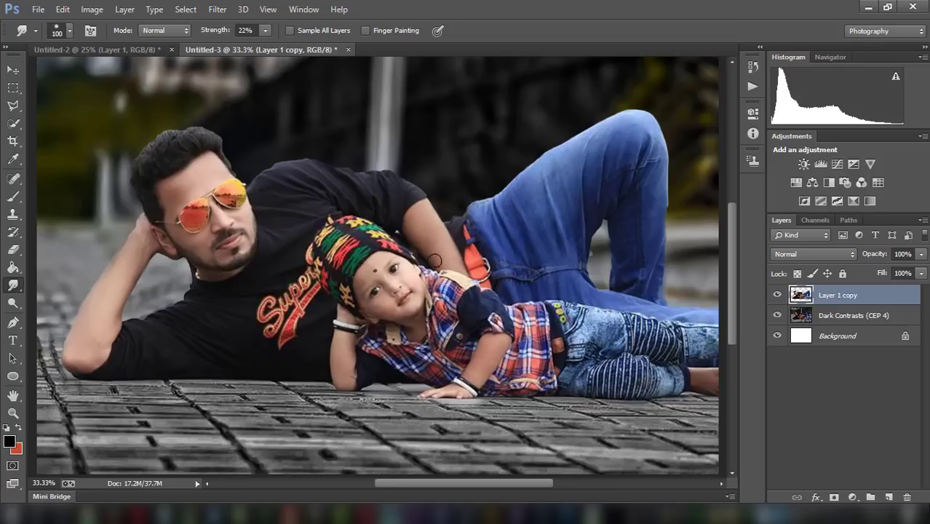
Smudge the child's wrist at 22%, resize the brush to 60 pixels, then zoom out
left_click_drag(335, 348, 339, 342)
key("bracketright")
key("bracketleft")
key("bracketleft")
key("bracketleft")
key("bracketleft")
key("ctrl+minus")
Zoom to 25% and reopen the Camera Raw filter on the cut-out
key("ctrl+minus")
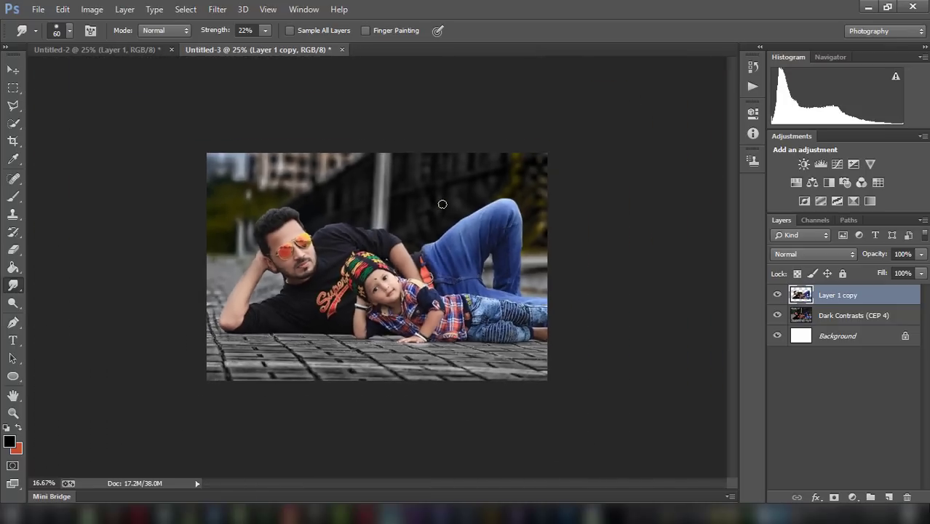
key("ctrl+minus")
key("ctrl+plus")
key("ctrl+plus")
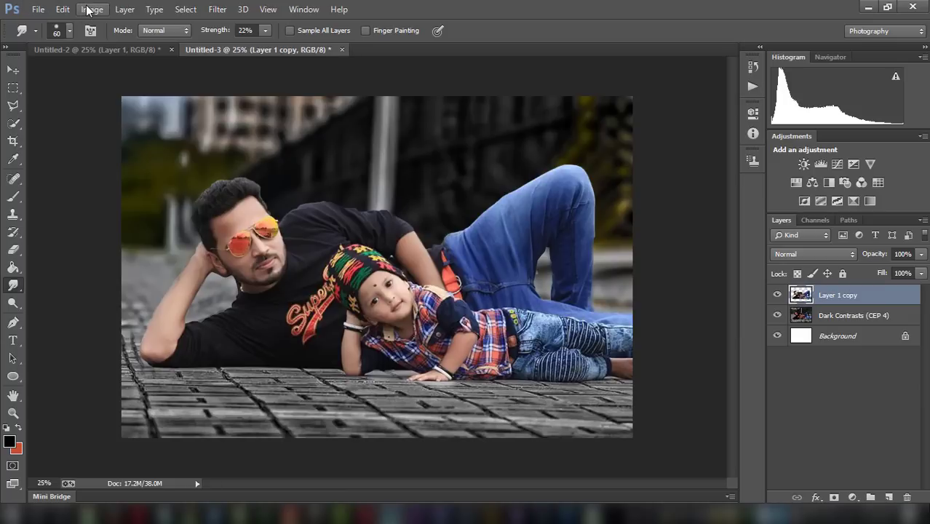
left_click(218, 9)
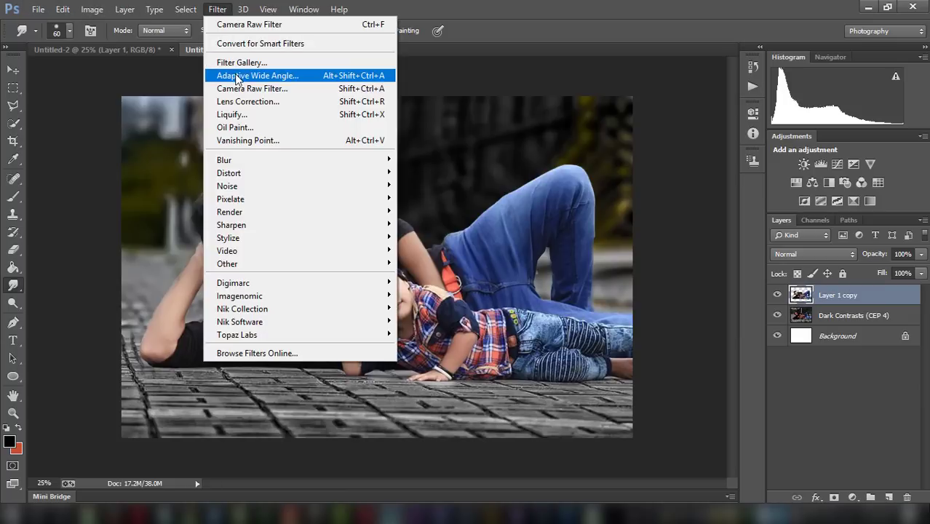
key("Escape")
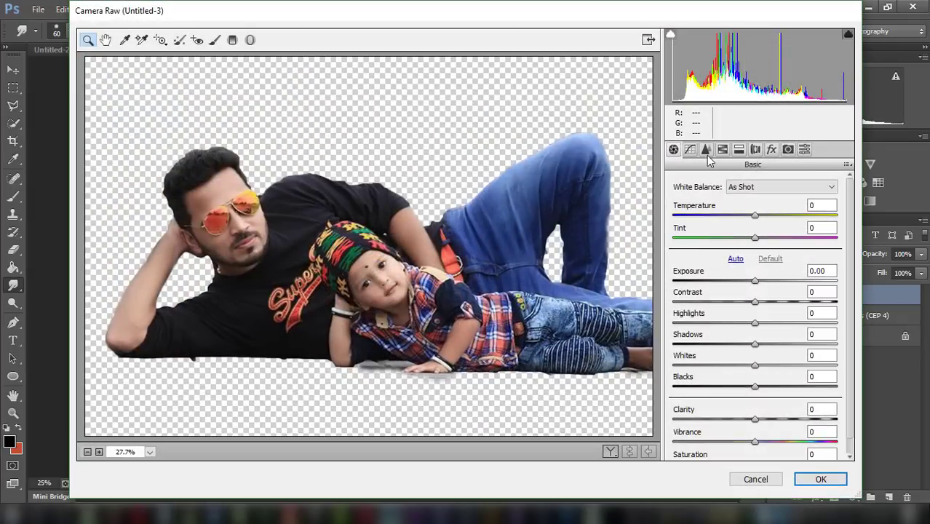
Add Clarity +18, extra sharpening and Oranges luminance +14, then apply
left_click_drag(762, 424, 771, 424)
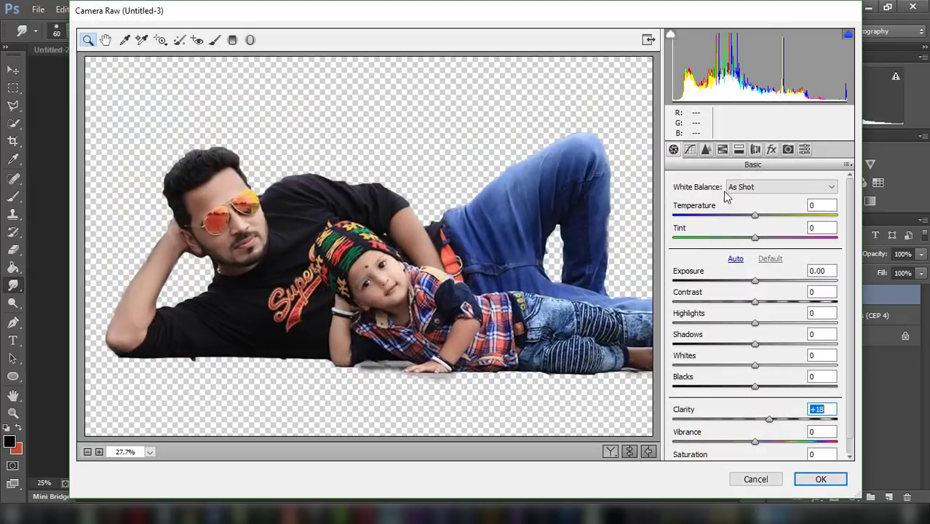
left_click(707, 149)
left_click_drag(699, 205, 717, 205)
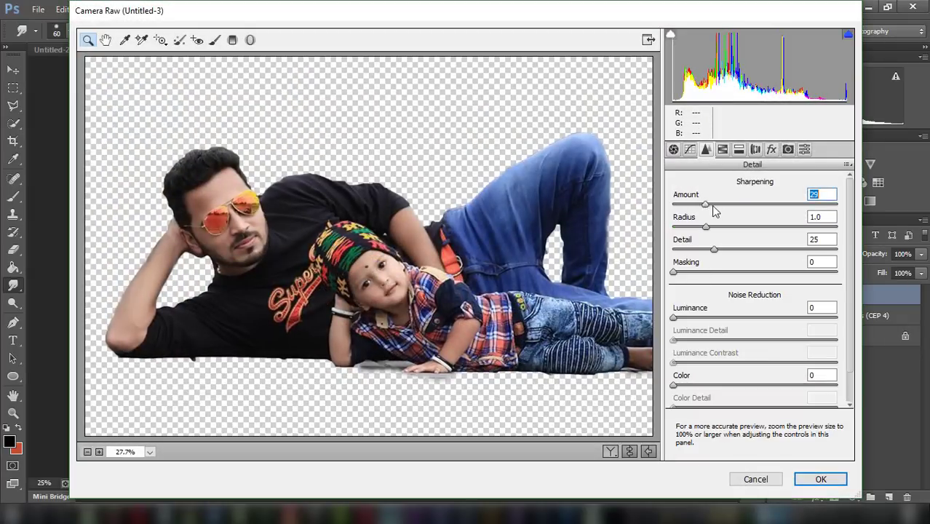
left_click(722, 149)
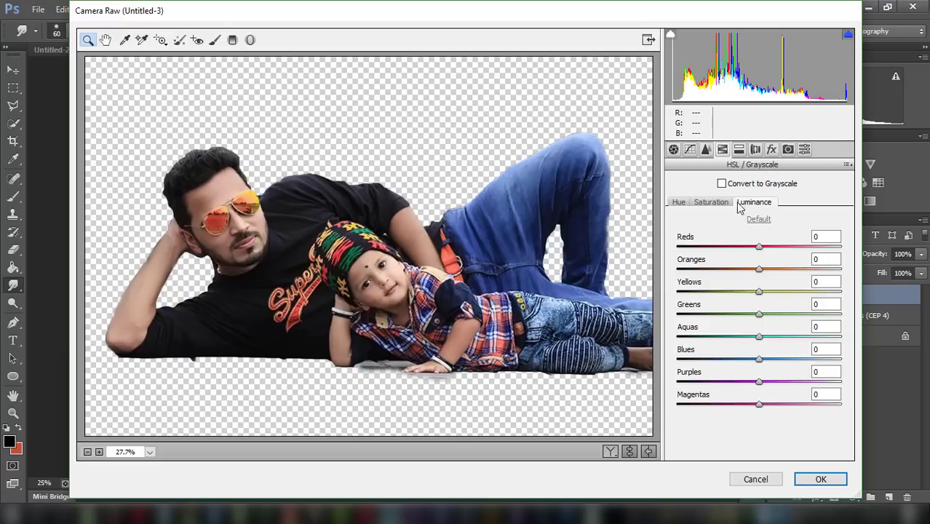
left_click_drag(760, 268, 772, 269)
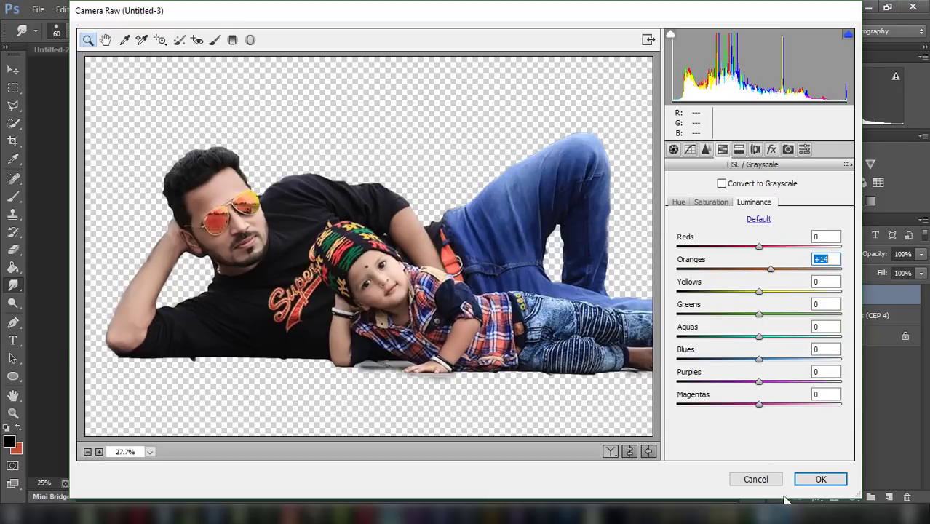
left_click(807, 481)
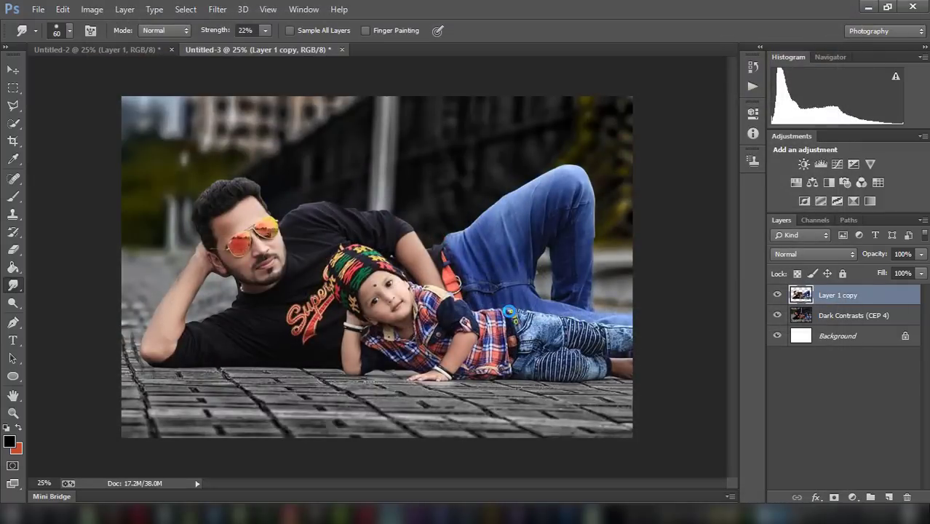
Sample the salmon colour from the sunglasses and add a new empty layer
left_click(13, 158)
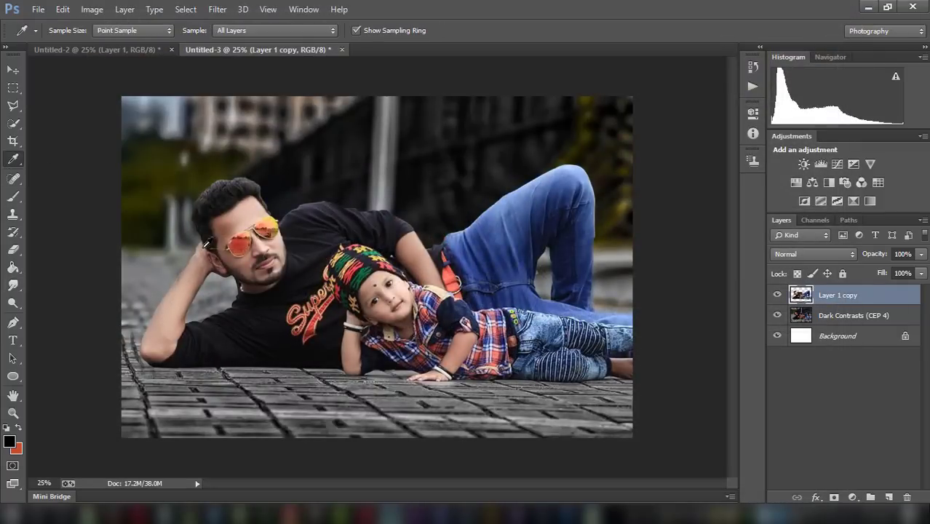
left_click(260, 228)
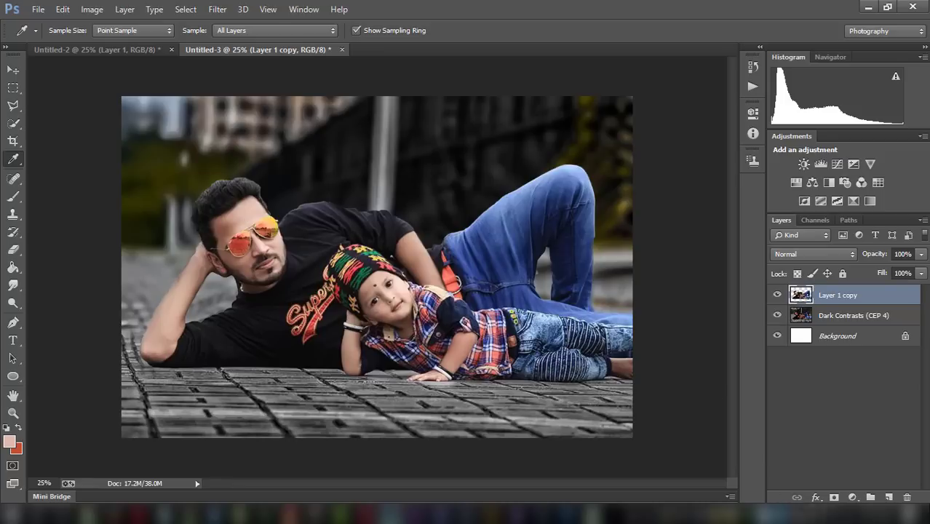
left_click(888, 497)
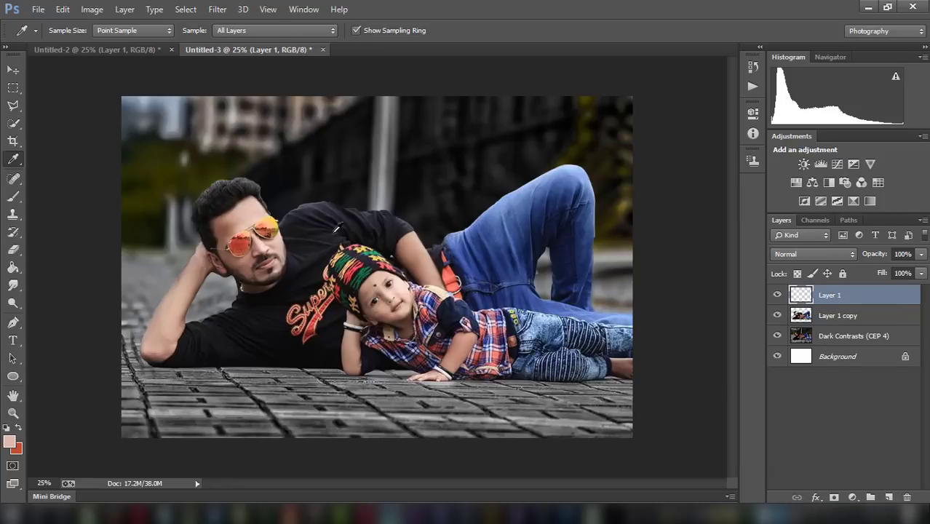
Paint salmon over the lenses with a 125-pixel brush and raise the layer opacity
left_click(921, 254)
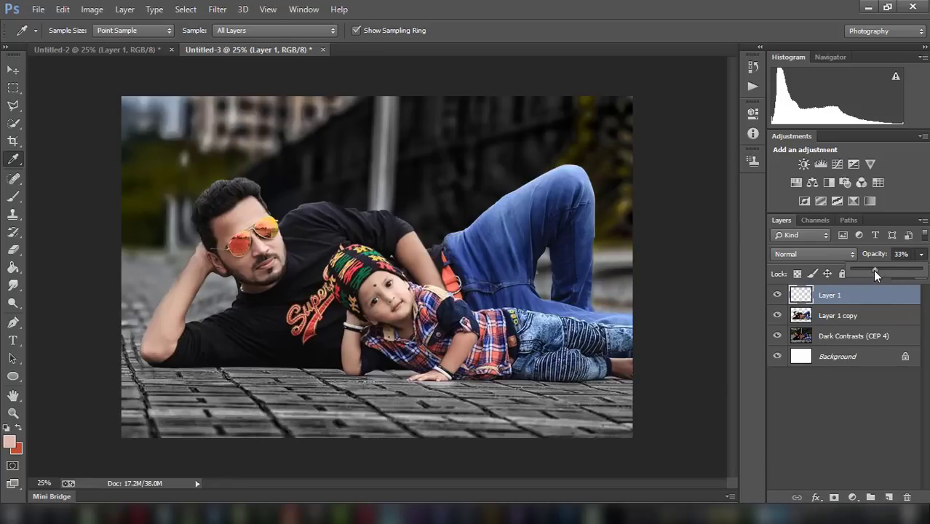
left_click(13, 196)
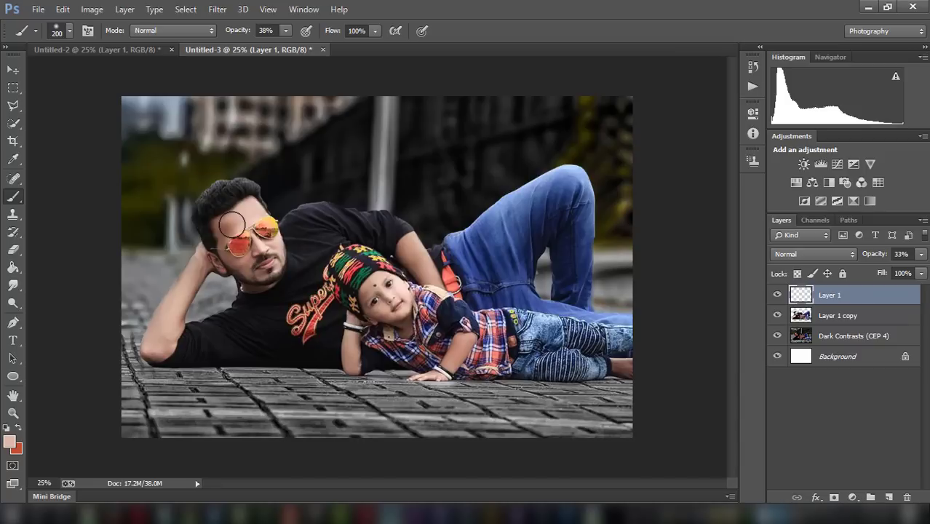
key("bracketleft")
key("bracketleft")
key("bracketleft")
left_click_drag(229, 226, 246, 222)
left_click(921, 254)
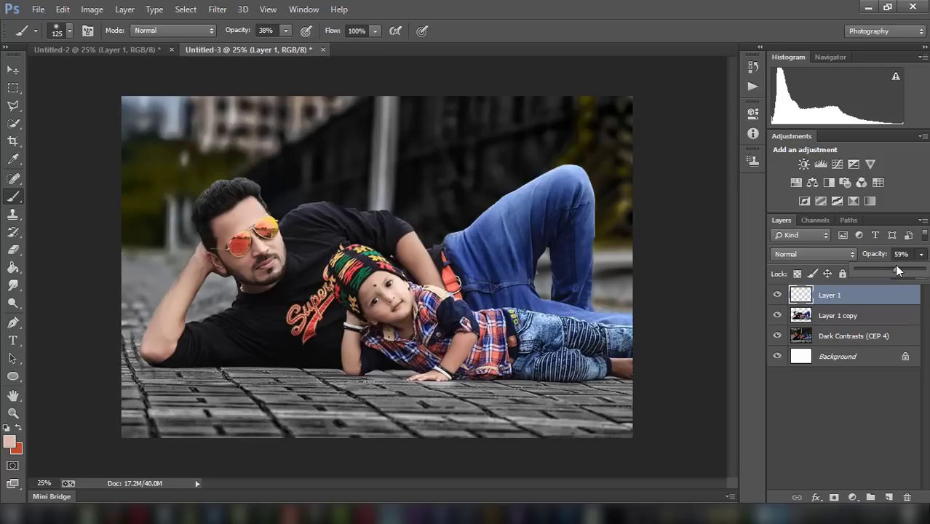
left_click_drag(903, 265, 919, 264)
Merge the tint layer with Layer 1 copy and launch Color Efex Pro 3.0
left_click(849, 315, "ctrl")
right_click(849, 315)
left_click(652, 393)
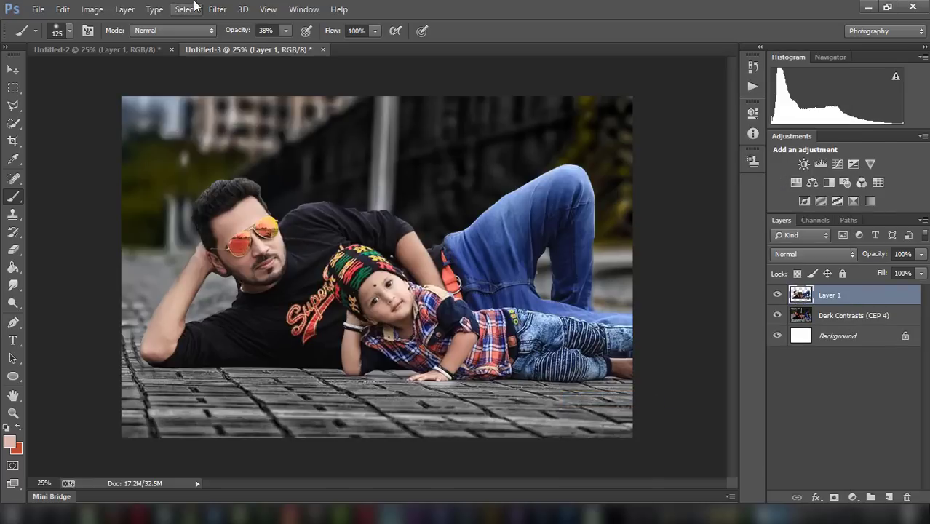
left_click(217, 9)
left_click(411, 321)
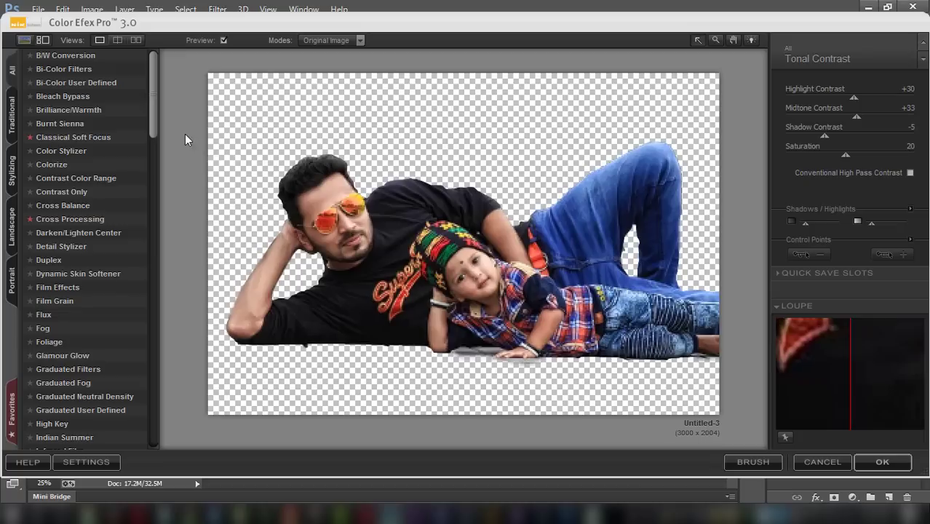
Choose Tonal Contrast, raise Shadow Contrast, set Highlight Contrast to +16, and apply
scroll(159, 225, "down", 2)
left_click_drag(159, 224, 158, 435)
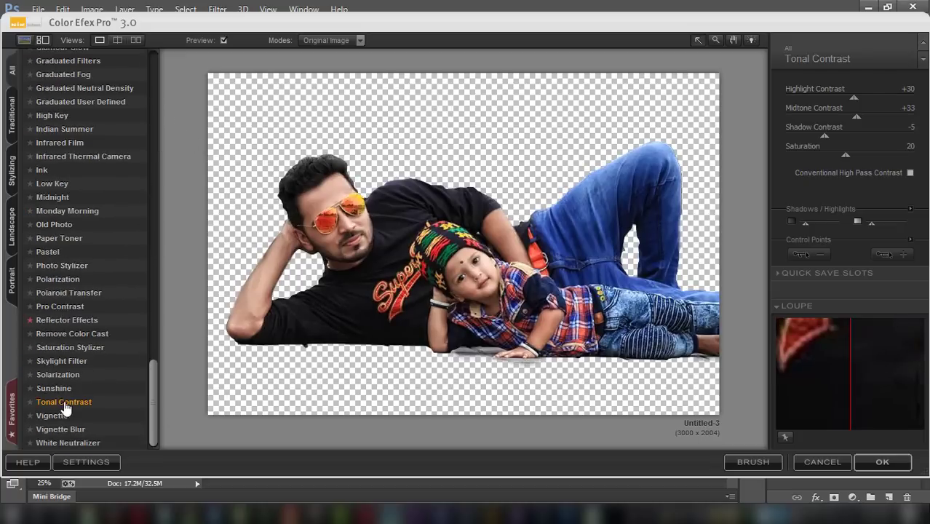
mouse_move(822, 135)
left_mouse_down()
mouse_move(856, 136)
mouse_move(847, 134)
left_mouse_up()
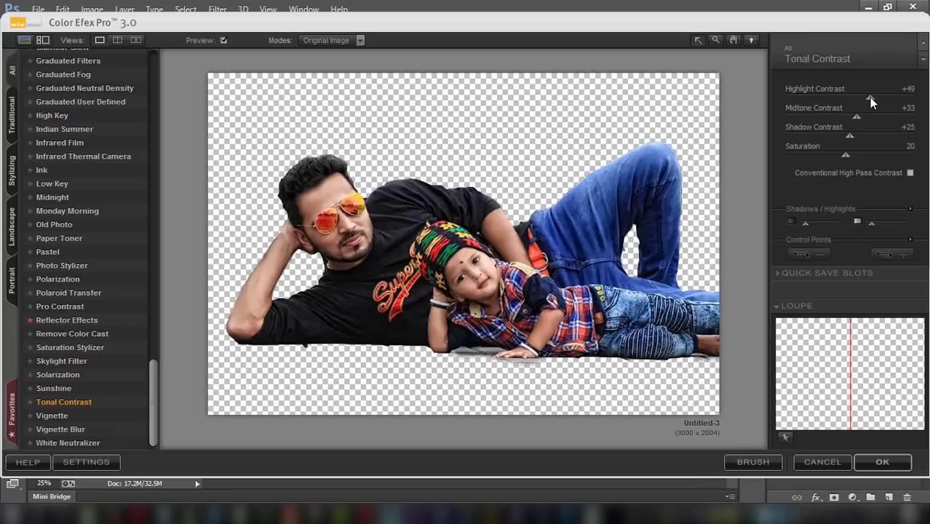
left_click_drag(870, 97, 842, 98)
left_click(894, 460)
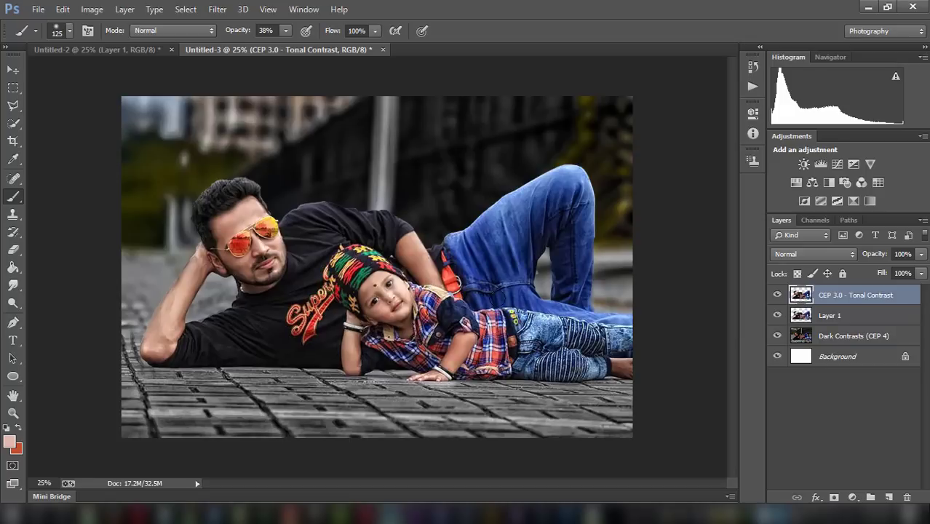
Add an inverted mask to the tonal contrast layer and reveal the child's legs
left_click(833, 497)
key("ctrl+i")
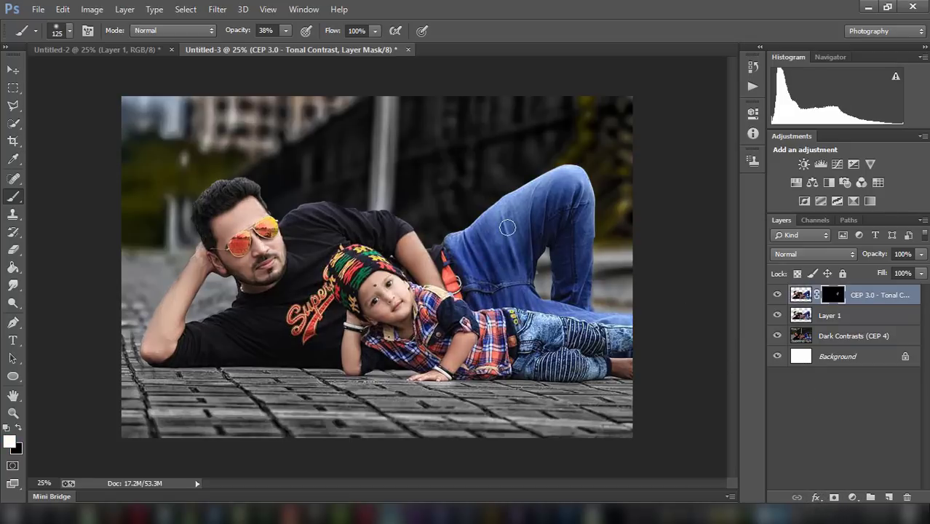
key("bracketright")
key("bracketright")
key("bracketright")
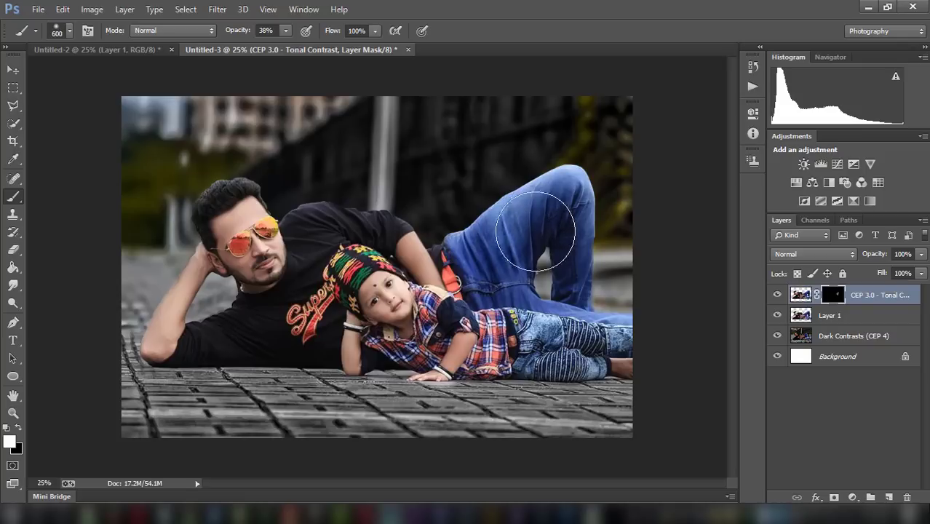
left_click_drag(565, 248, 502, 339)
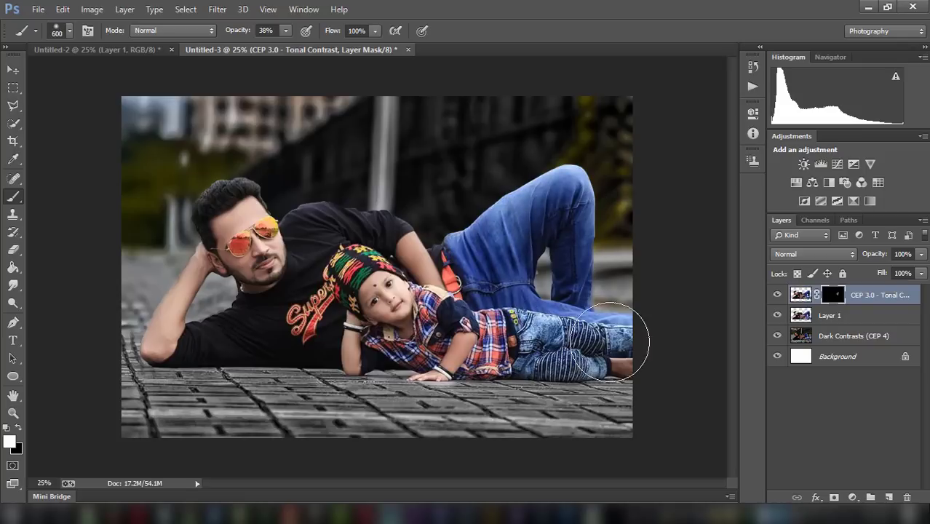
With a 300-pixel brush at 85% opacity, reveal the jeans, chest and child's shirt
key("bracketleft")
key("bracketleft")
key("bracketleft")
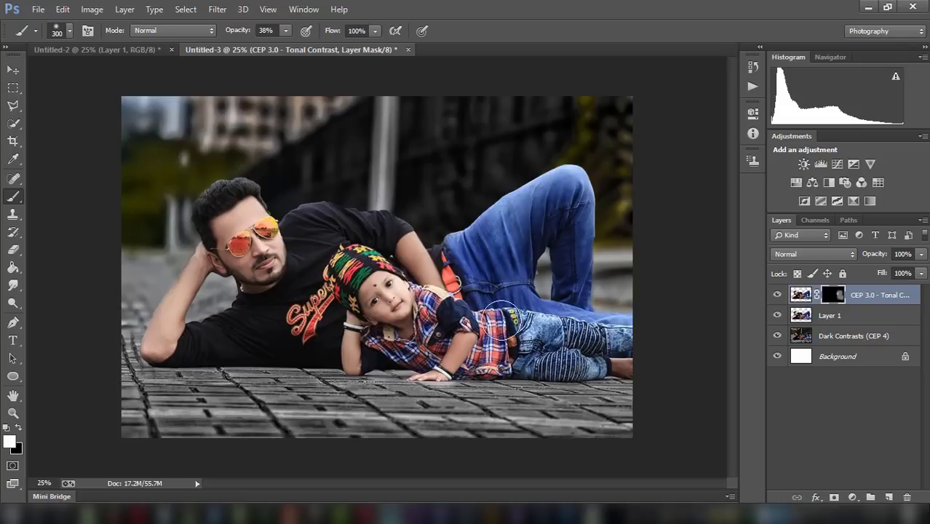
left_click(285, 31)
left_click_drag(291, 45, 318, 46)
left_click_drag(533, 220, 621, 348)
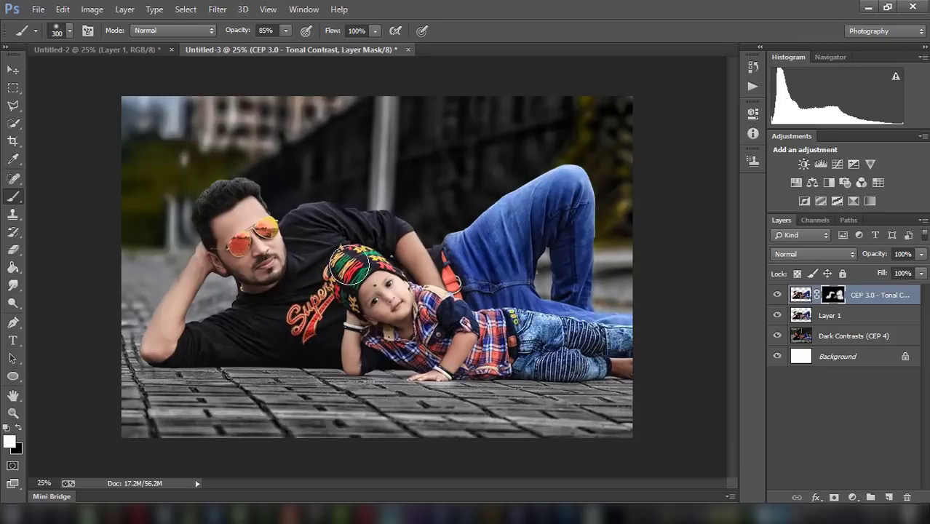
mouse_move(345, 266)
left_mouse_down()
mouse_move(397, 339)
mouse_move(492, 355)
left_mouse_up()
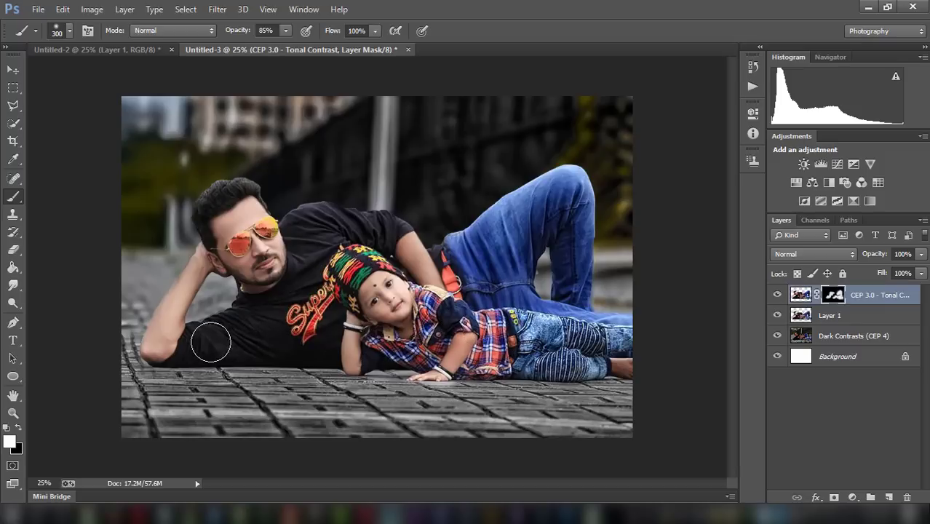
Softly reveal the faces at 23% opacity, then reselect the tonal contrast layer
left_click(240, 45)
left_click_drag(393, 300, 366, 326)
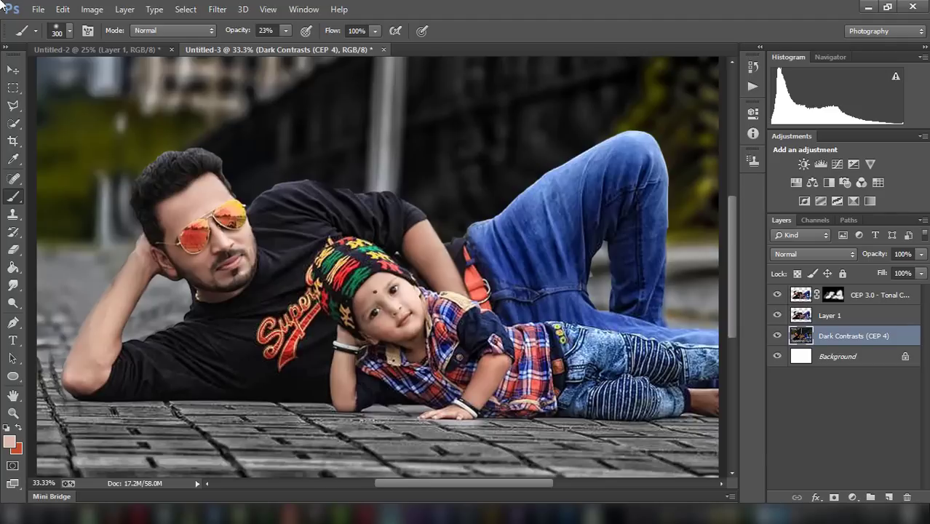
left_click(13, 124)
left_click(190, 240)
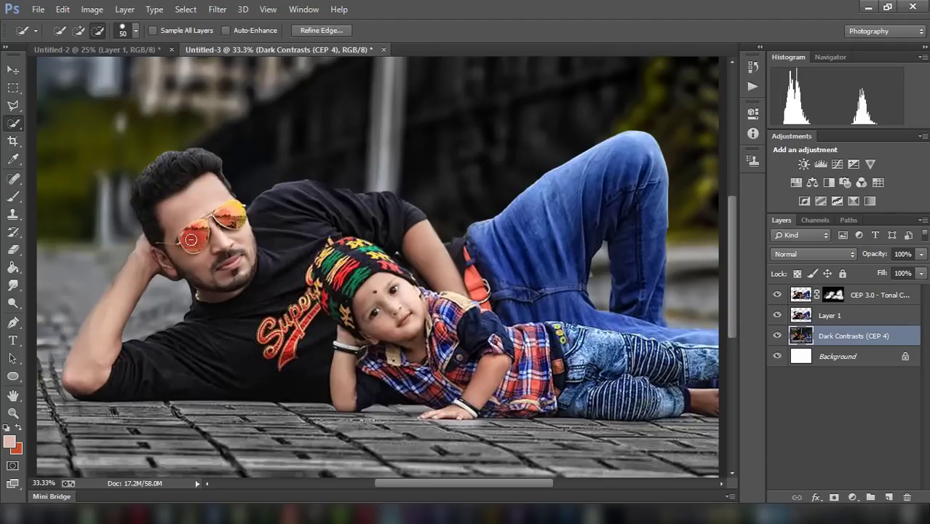
key("ctrl+d")
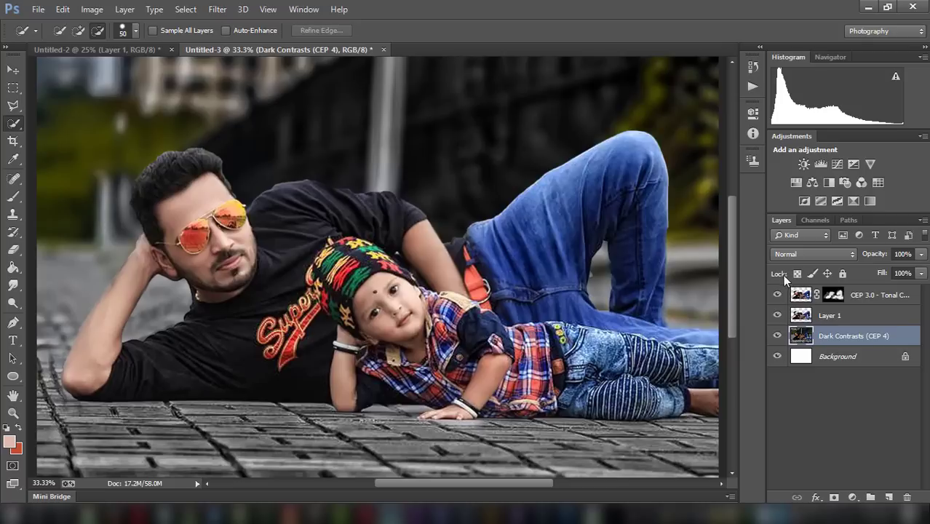
left_click(833, 294)
Merge Layer 1 with the selected layer and zoom in on the man's face
left_click(830, 315, "shift")
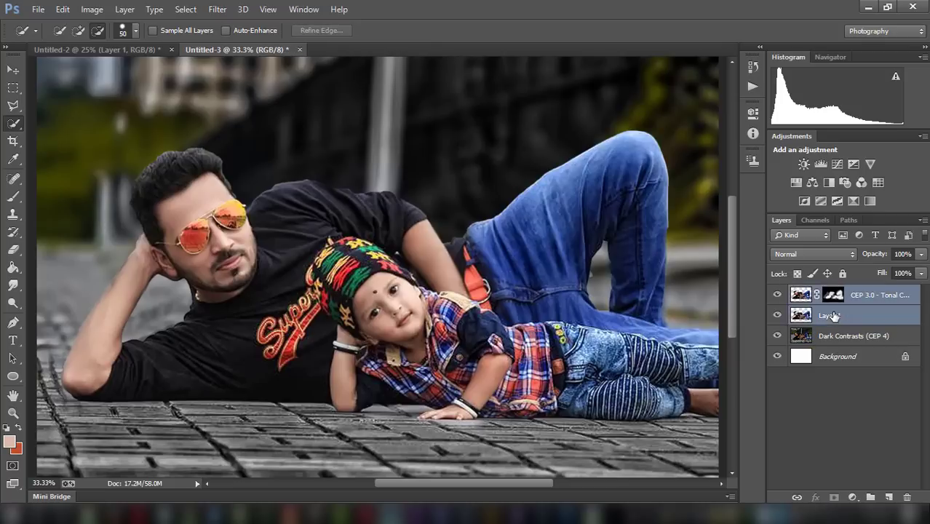
right_click(829, 315)
left_click(640, 398)
key("ctrl+plus")
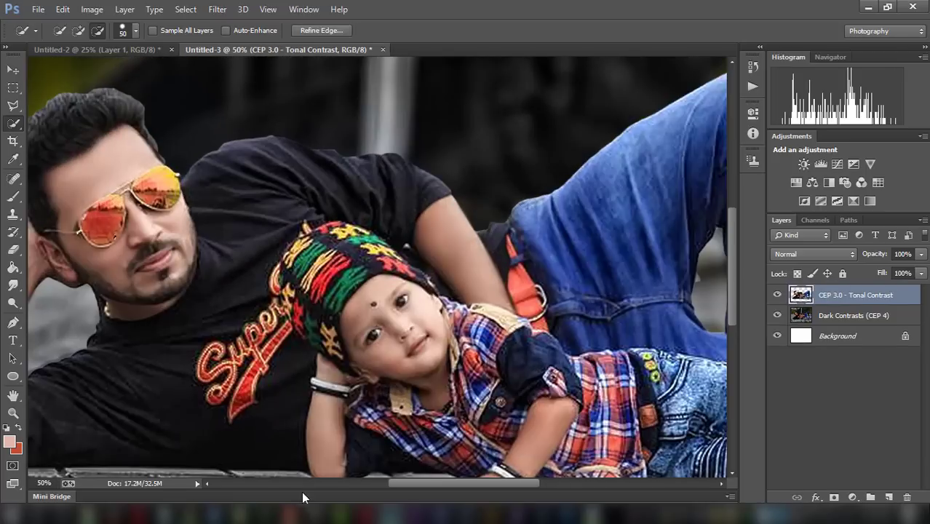
left_click_drag(430, 484, 393, 484)
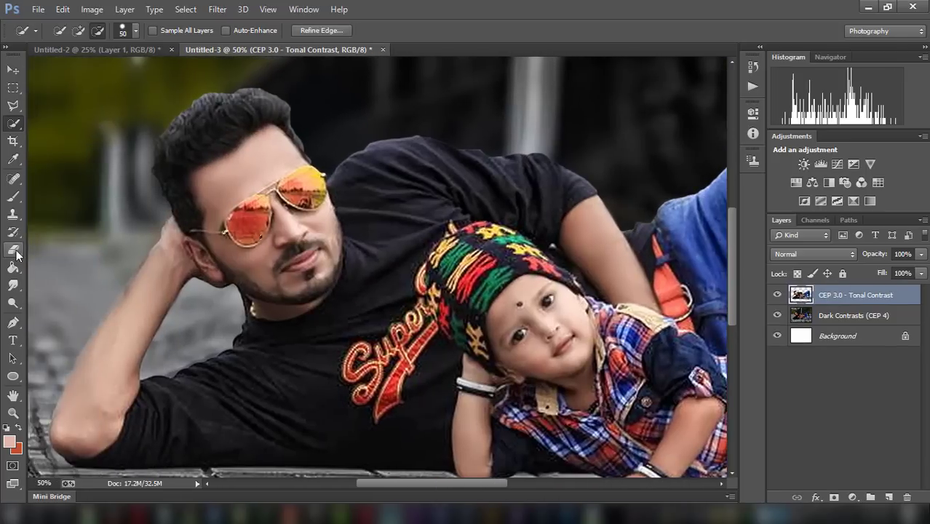
Outline the man's left lens as a selection and shift its hue to cyan-blue, slightly desaturated
left_click(13, 323)
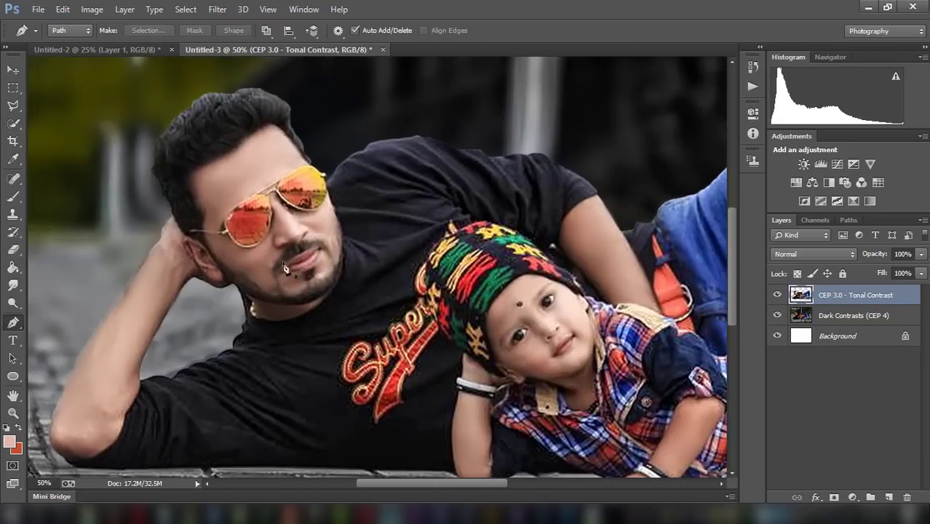
left_click(243, 253)
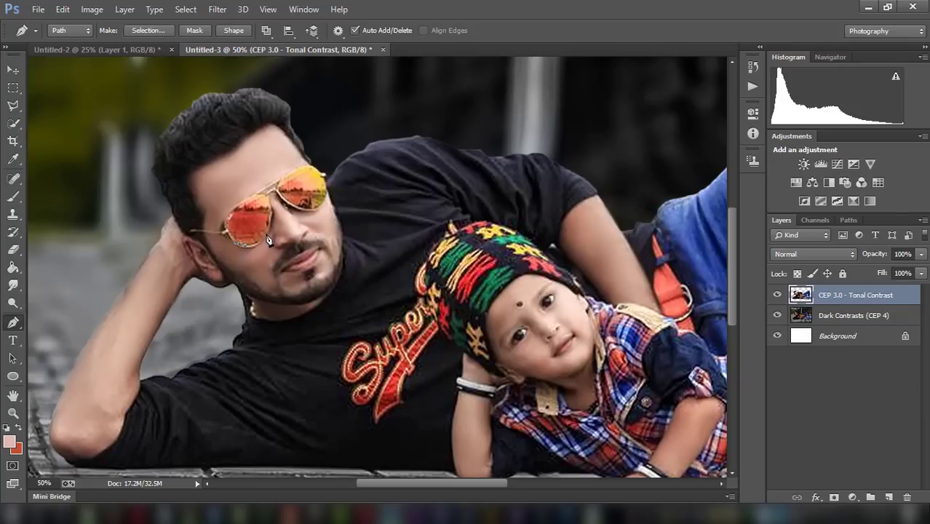
right_click(225, 212)
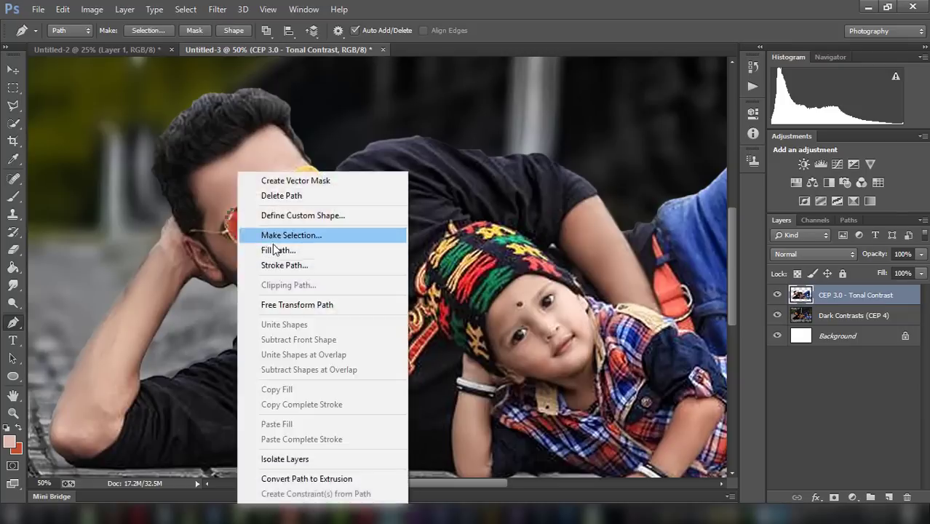
left_click(291, 233)
left_click(186, 8)
left_click(508, 170)
key("ctrl+u")
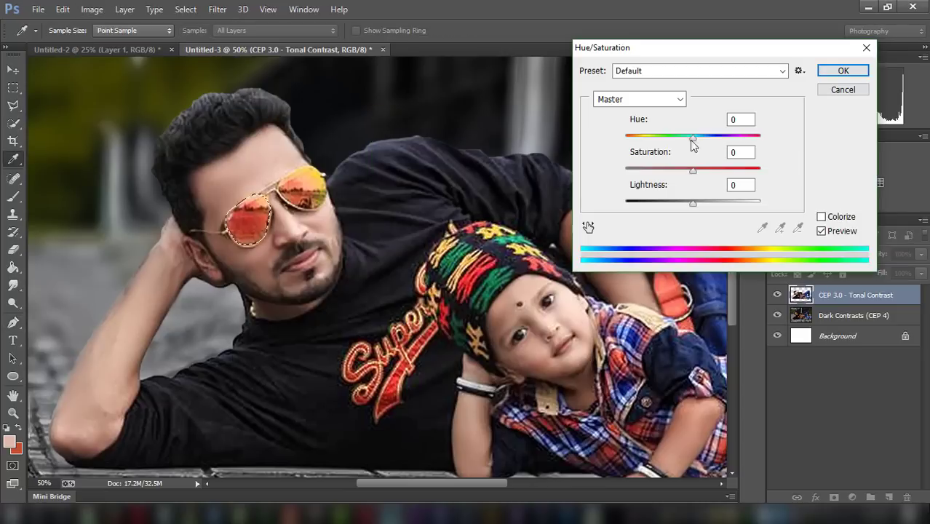
mouse_move(692, 135)
left_mouse_down()
mouse_move(758, 135)
mouse_move(624, 135)
left_mouse_up()
left_click_drag(692, 168, 681, 169)
left_click(842, 70)
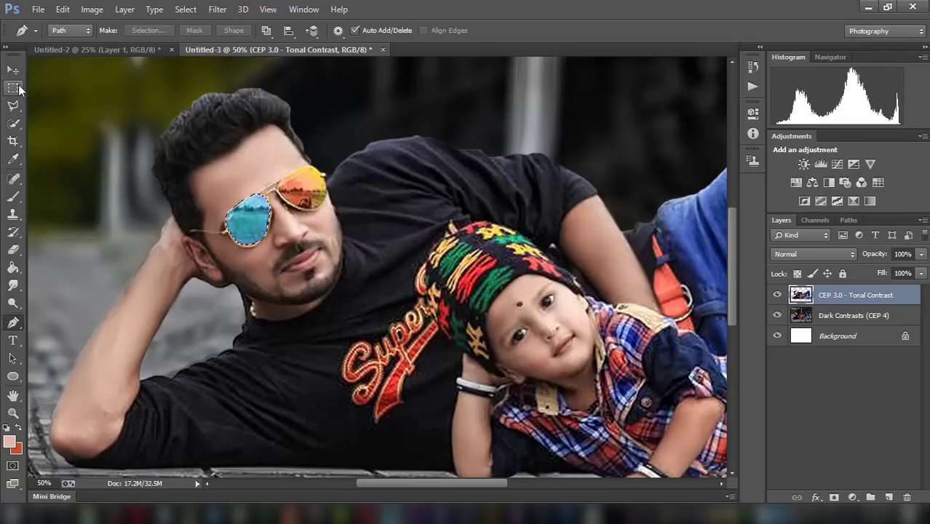
Trace the orange right lens with a path and turn it into a selection
key("ctrl+plus")
left_click(190, 181)
left_click(190, 150)
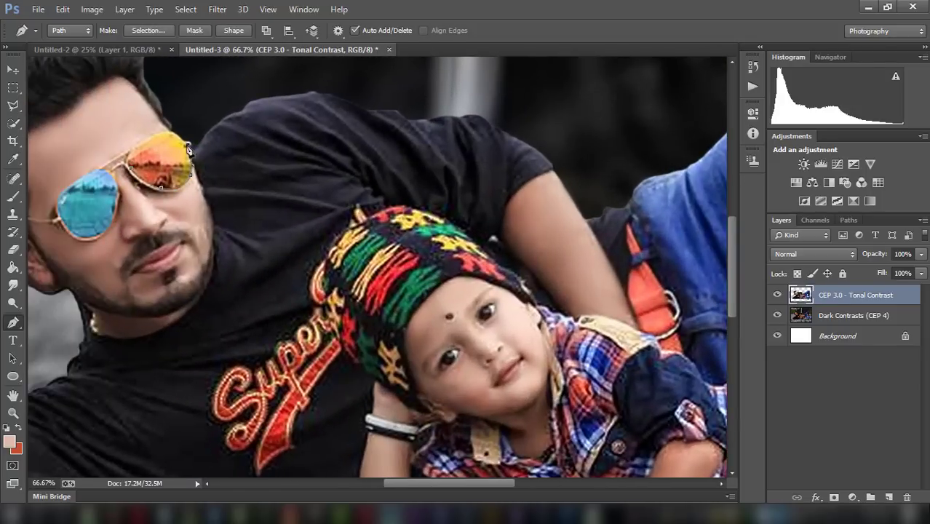
left_click(162, 134)
left_click(129, 161)
right_click(142, 168)
left_click(191, 188)
Recolour the right lens with Hue -180, Saturation +10, Lightness +17, then deselect
key("ctrl+u")
mouse_move(692, 136)
left_mouse_down()
mouse_move(759, 135)
mouse_move(624, 135)
left_mouse_up()
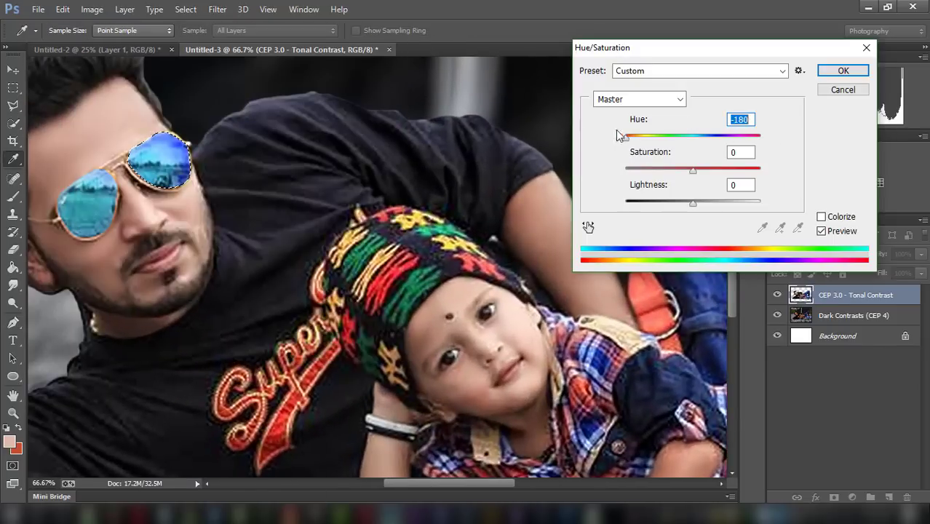
mouse_move(693, 168)
left_mouse_down()
mouse_move(713, 169)
mouse_move(673, 168)
mouse_move(700, 167)
left_mouse_up()
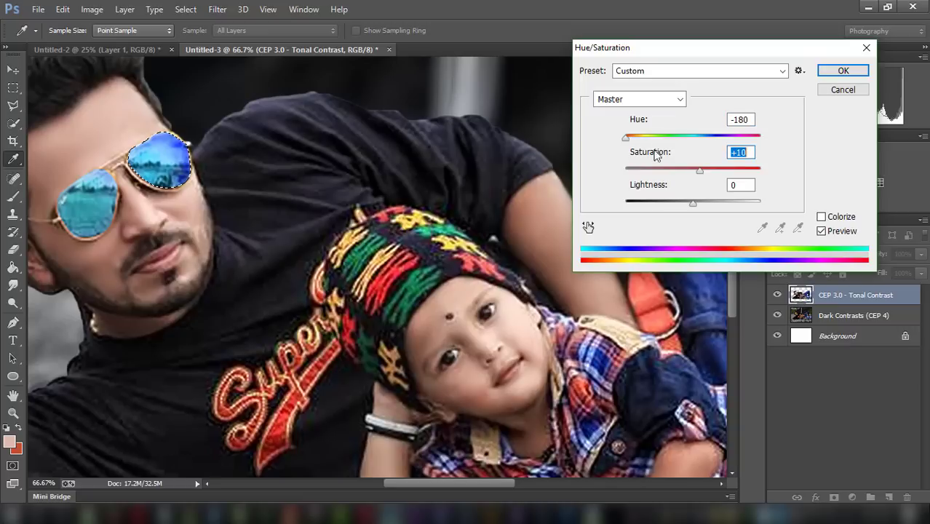
left_click_drag(694, 203, 703, 204)
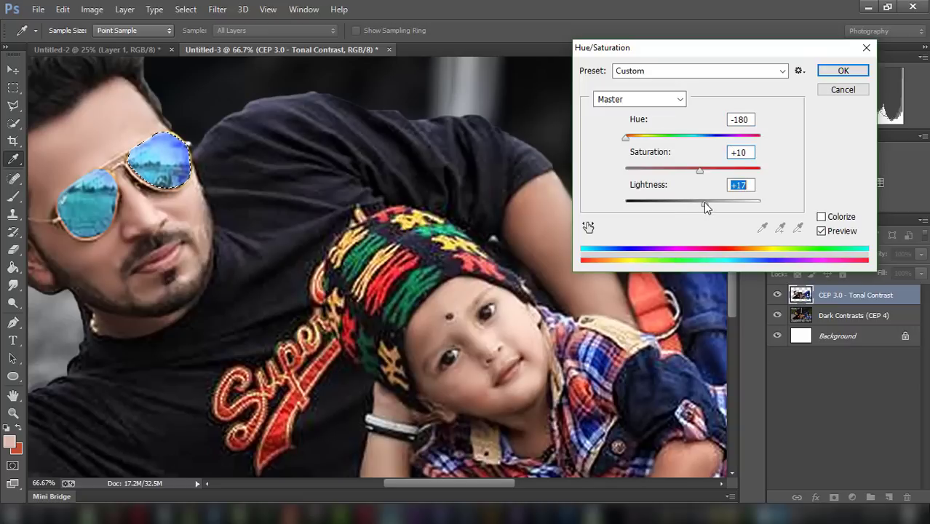
left_click(843, 70)
key("p")
key("ctrl+d")
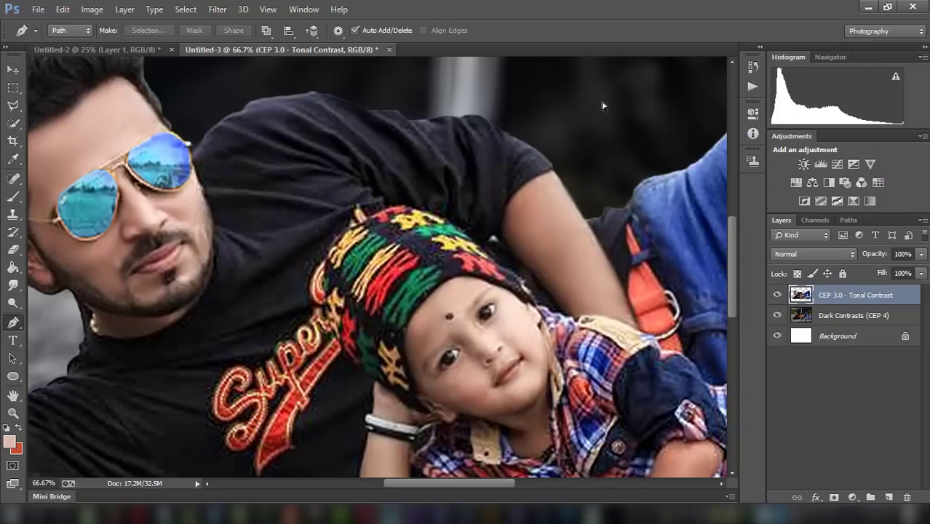
key("ctrl+minus")
Apply a 57 px Tilt-Shift blur to Dark Contrasts, with the focus band over the man and child
key("ctrl+minus")
key("ctrl+minus")
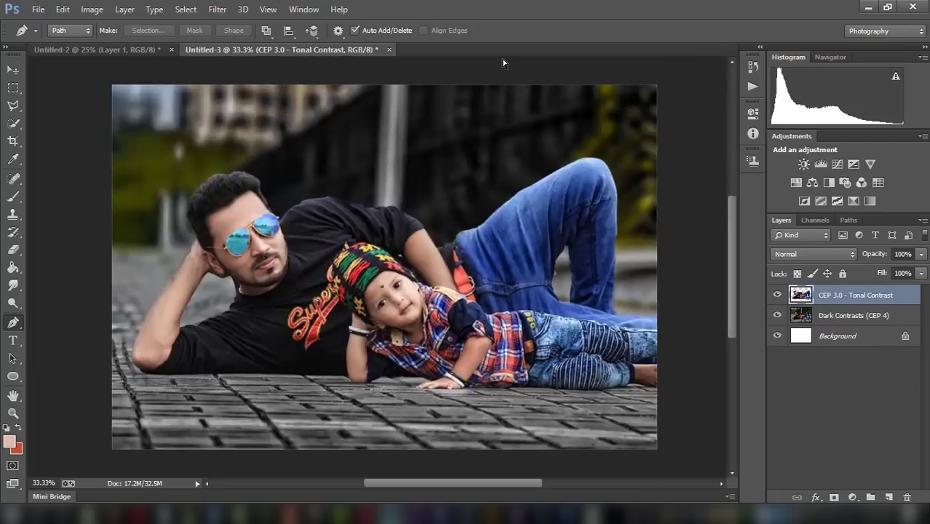
key("ctrl+minus")
key("ctrl+plus")
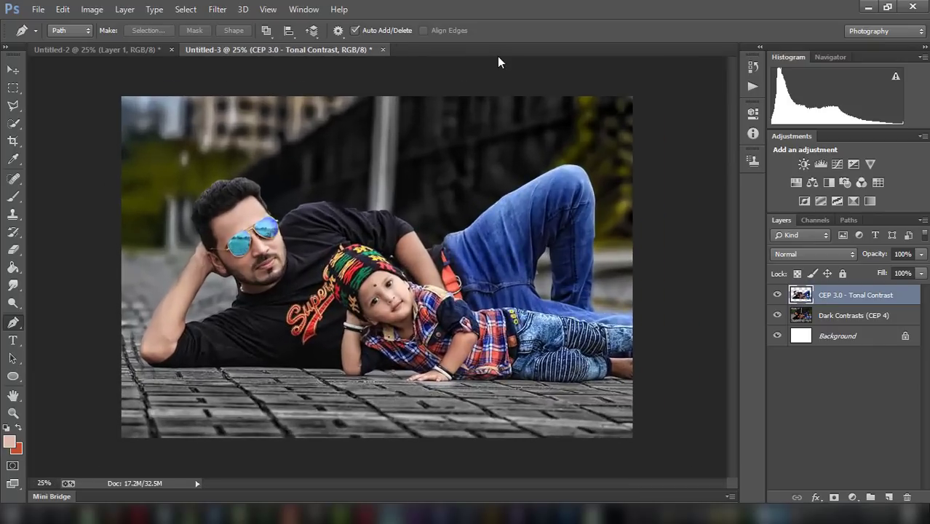
left_click(858, 316)
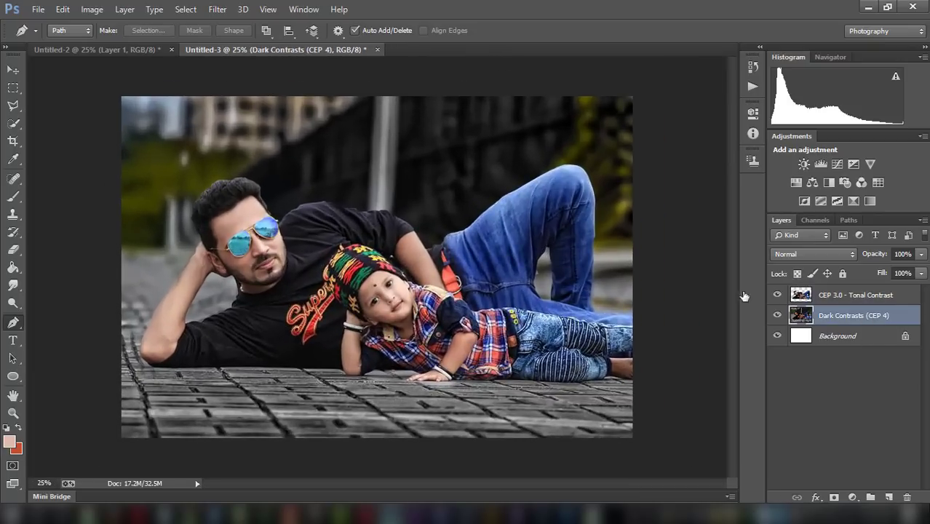
left_click(217, 9)
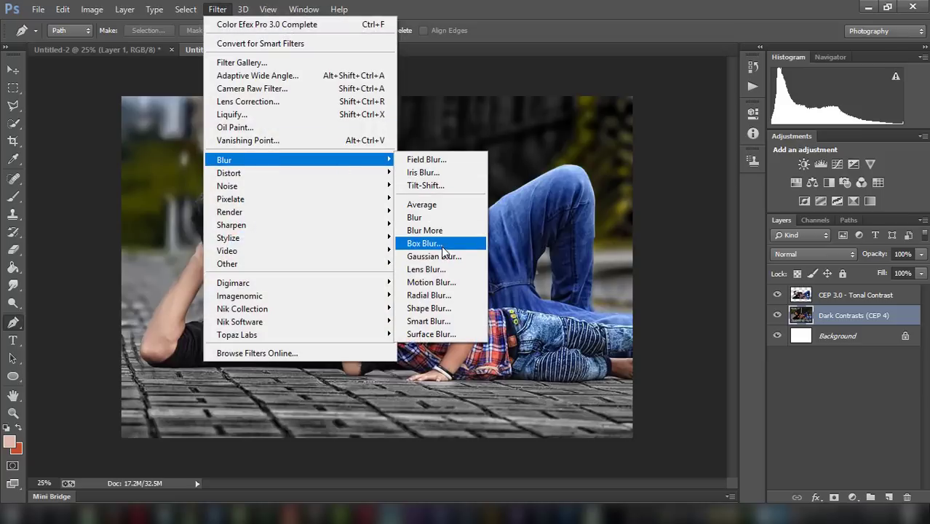
left_click(436, 186)
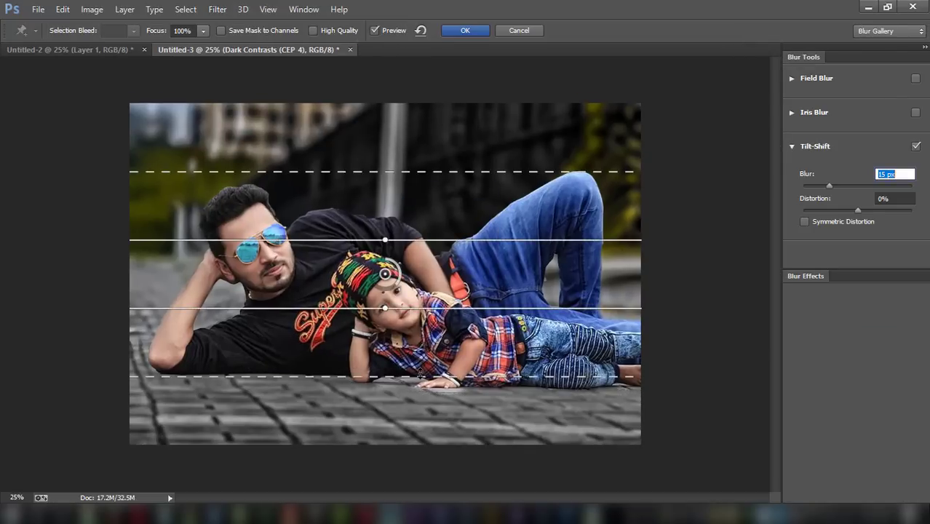
left_click_drag(385, 274, 389, 338)
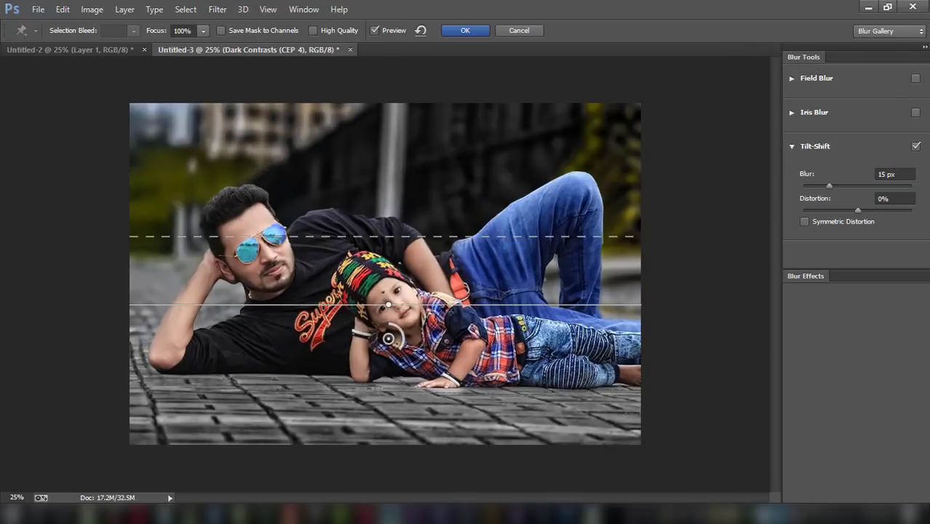
left_click_drag(840, 190, 857, 190)
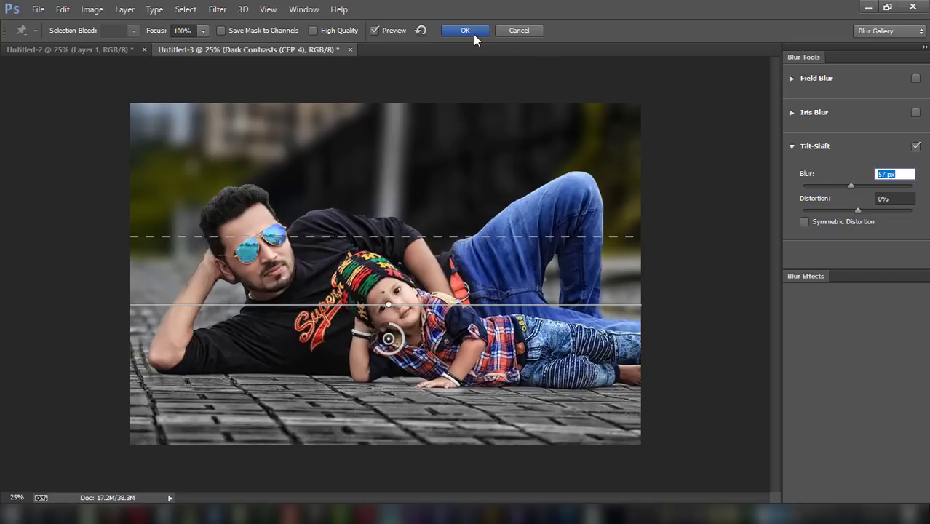
left_click_drag(389, 306, 388, 338)
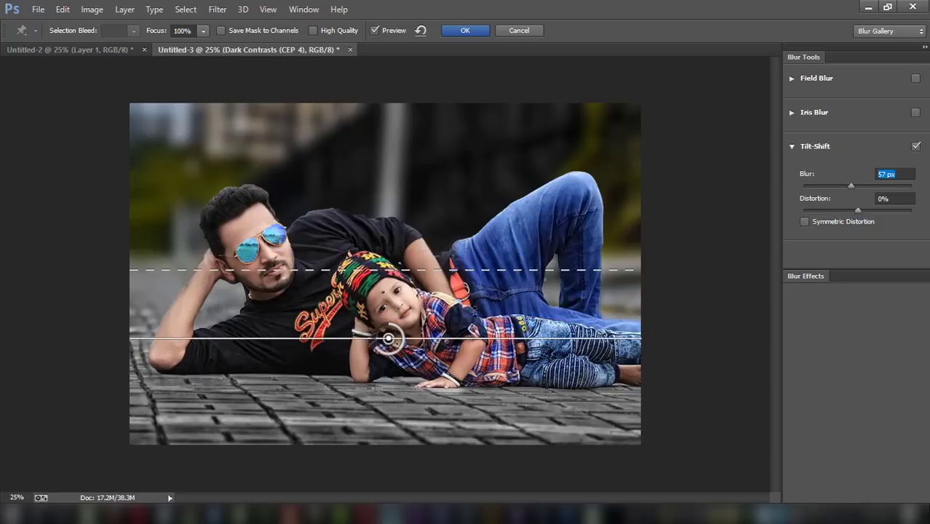
left_click(481, 30)
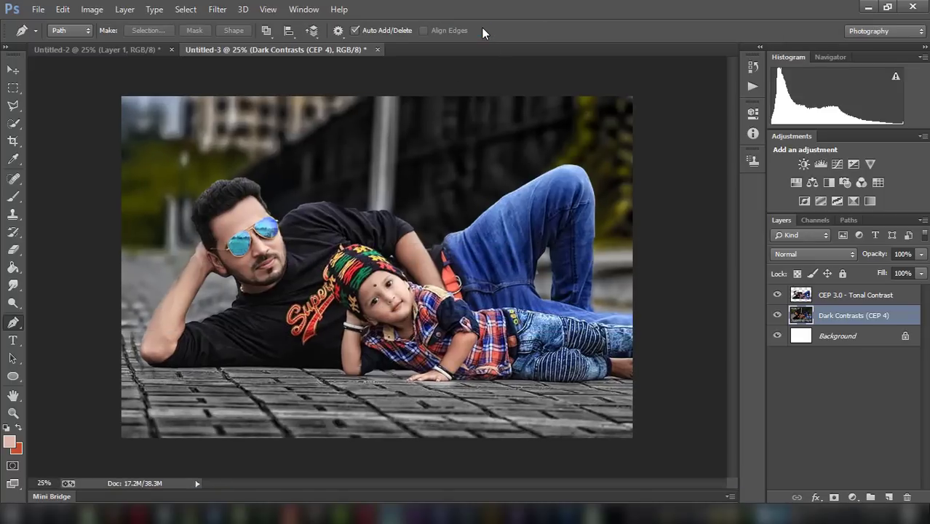
Load the rain_brush_by_miciaila-d4x5ov5_2 hair brush set into the Brush tool presets
left_click(14, 196)
left_click(71, 32)
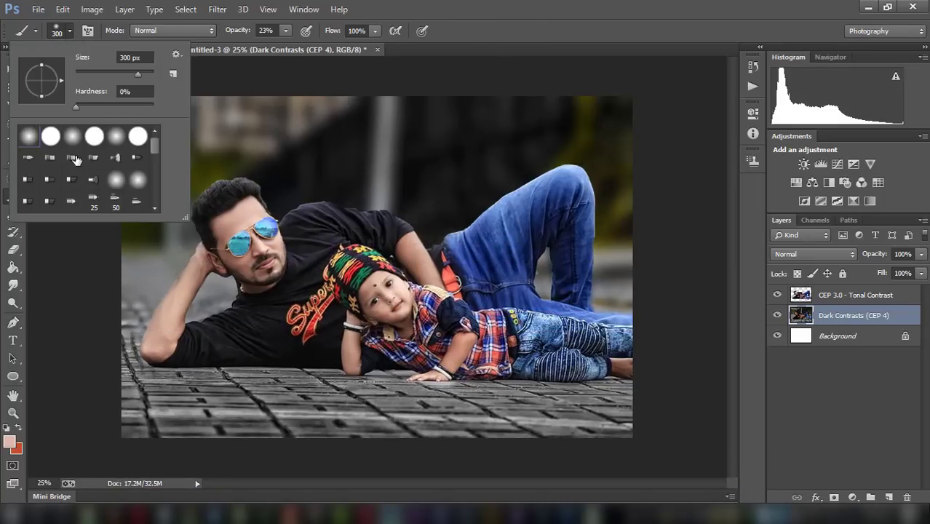
left_click(176, 54)
left_click(231, 225)
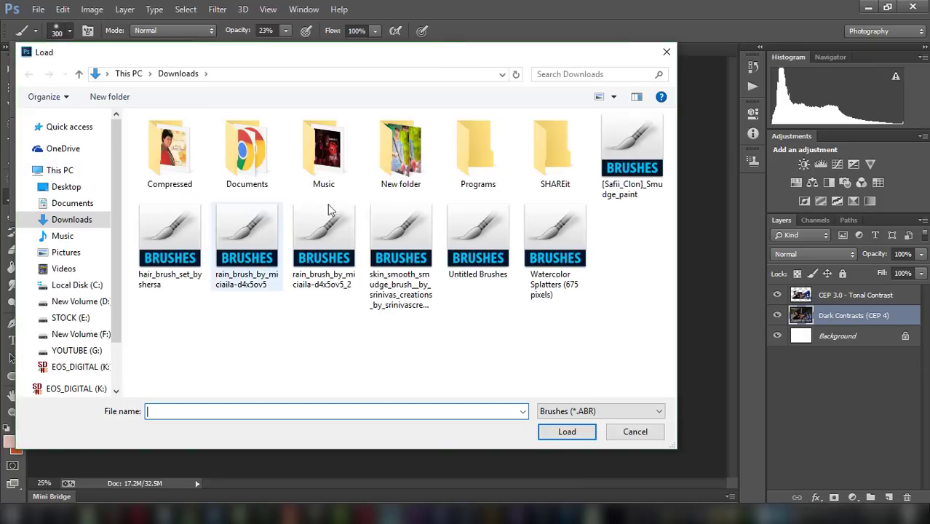
left_click(170, 247)
key("Return")
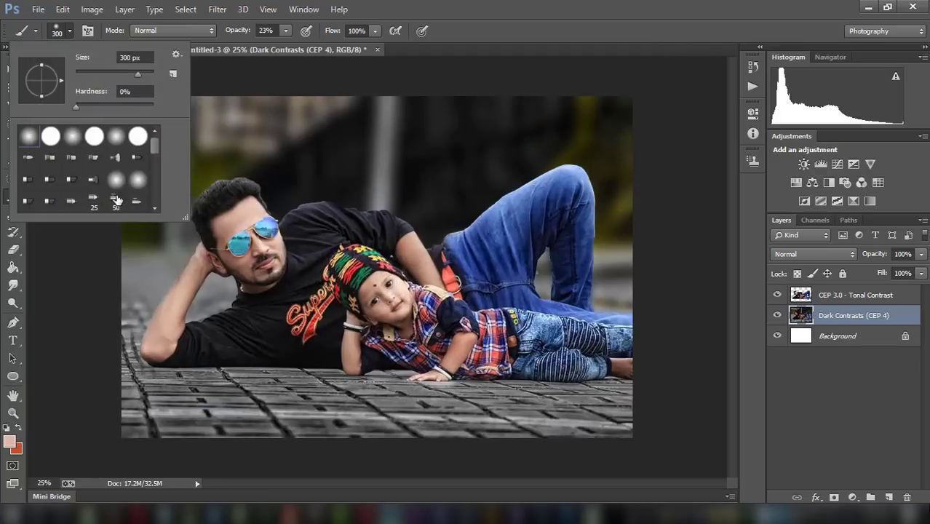
Scroll to the new presets and select the 111 px hair brush
scroll(122, 186, "down", 5)
scroll(122, 186, "down", 3)
scroll(122, 186, "down", 3)
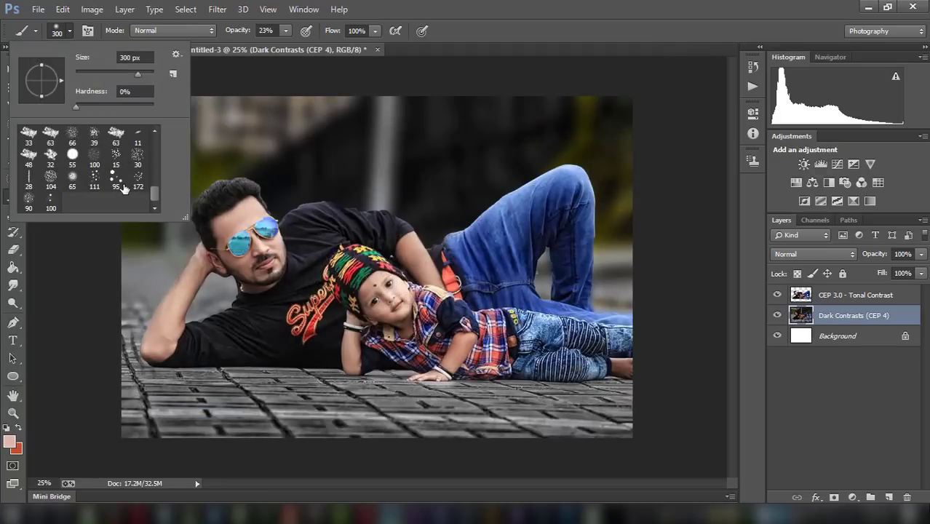
left_click(97, 181)
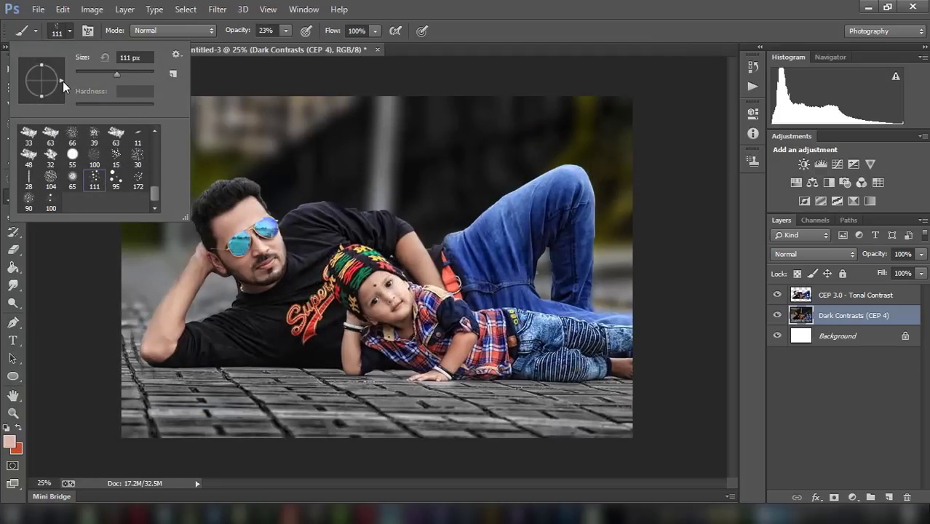
Set brush opacity to 62% and undo a misplaced hair stroke on the Tonal Contrast layer
key("Return")
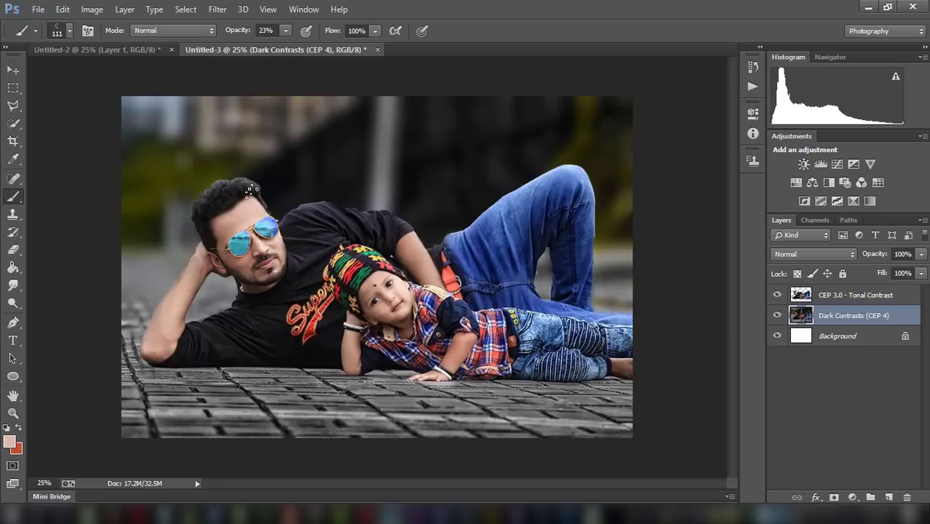
left_click(286, 29)
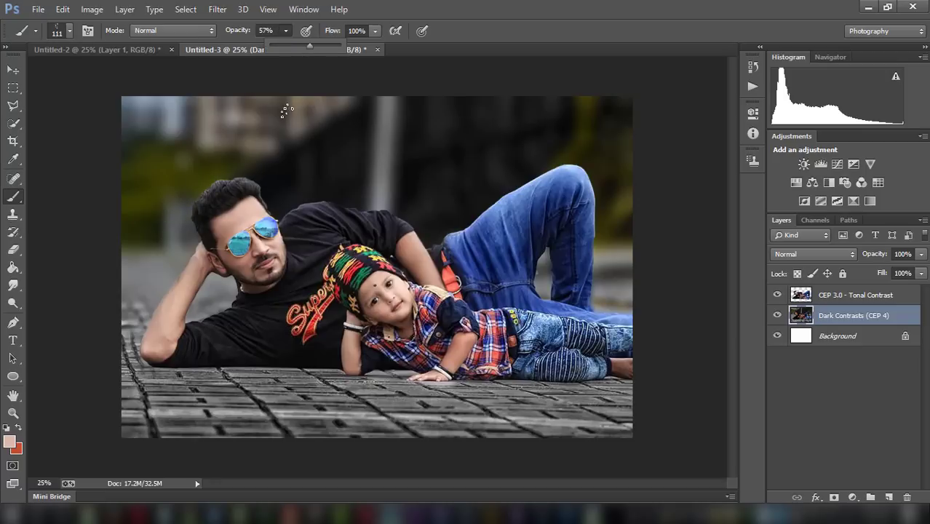
left_click_drag(314, 49, 313, 45)
left_click(833, 294)
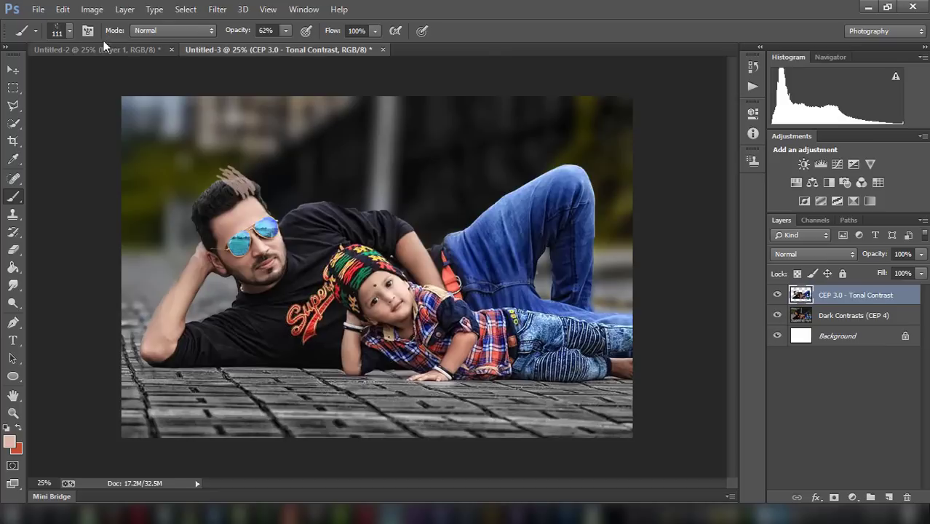
left_click(62, 9)
left_click(92, 35)
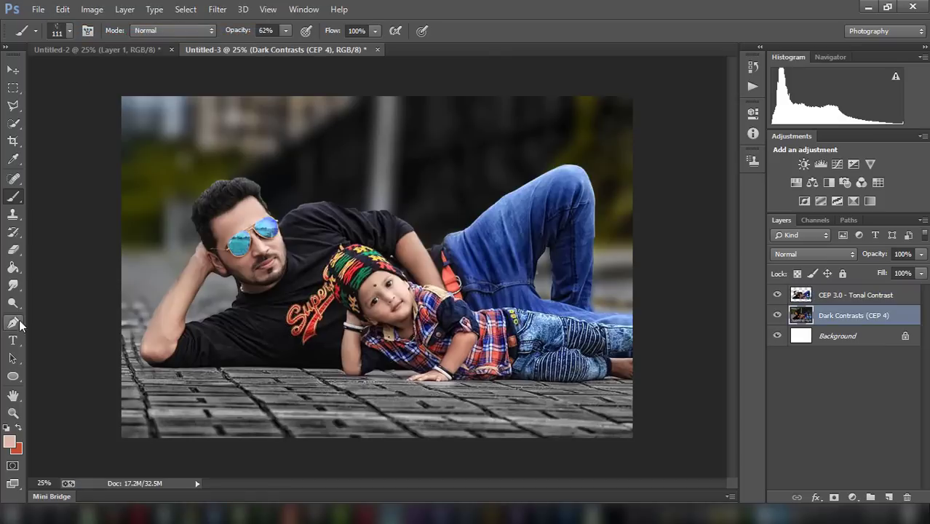
Set up the Smudge tool with the 111 px hair brush at 65% strength
left_click(13, 285)
left_click(58, 33)
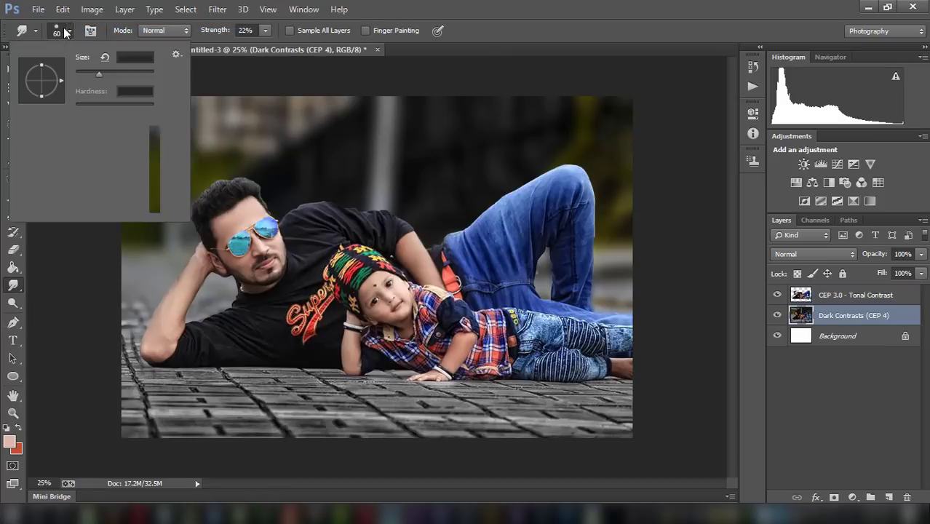
left_click(100, 181)
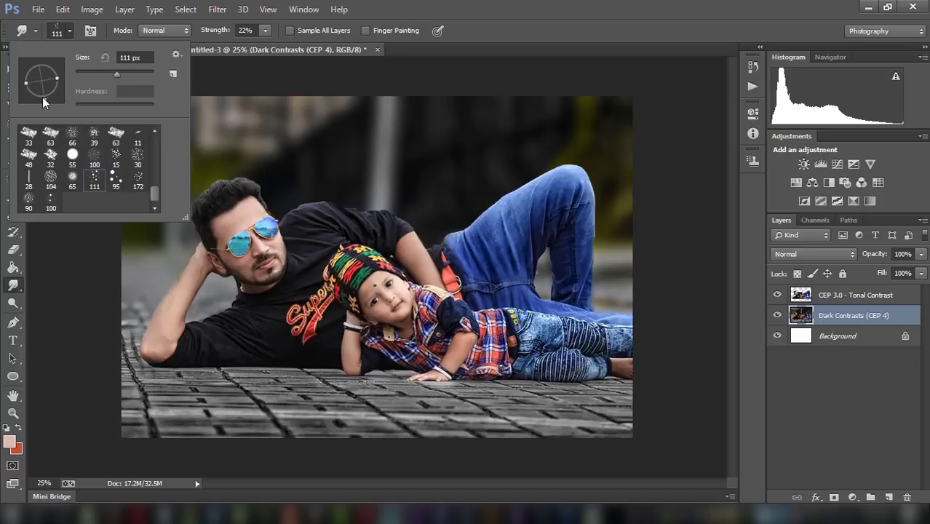
left_click(219, 158)
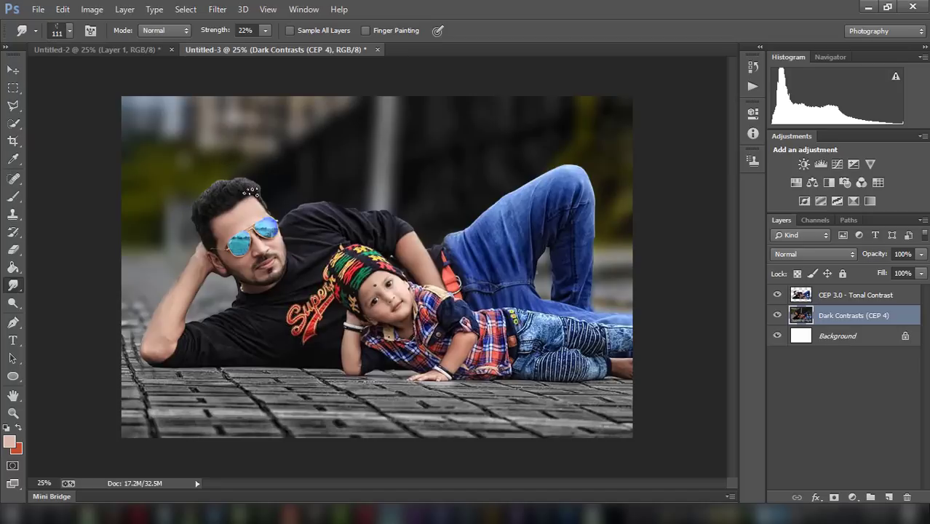
left_click(266, 30)
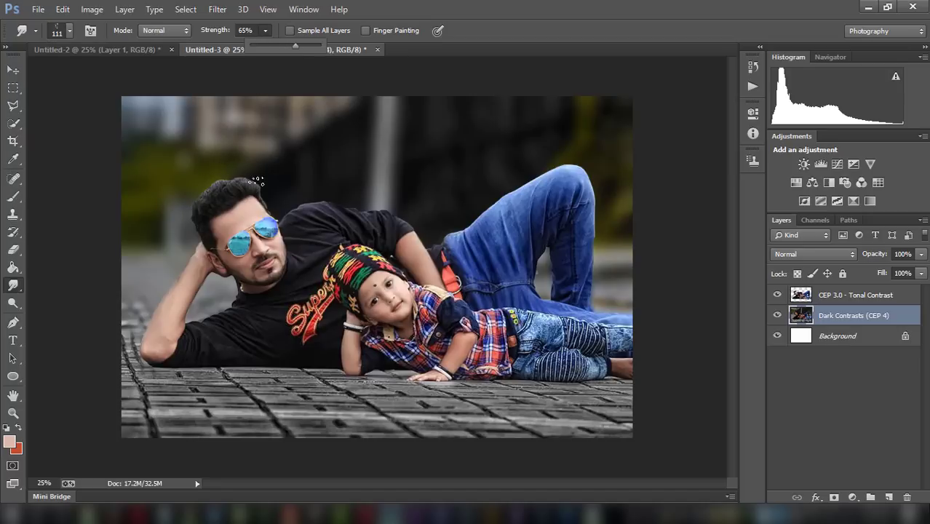
left_click(251, 190)
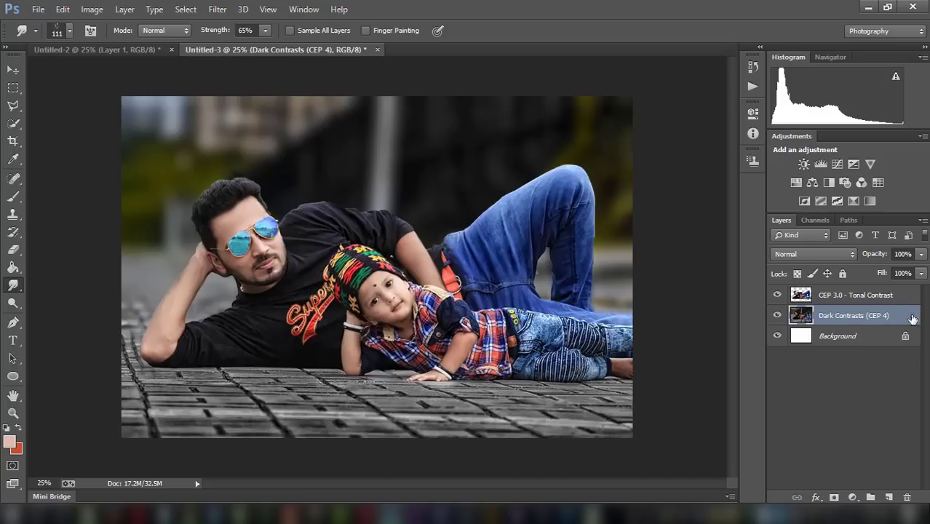
Step back through history to remove recent smudge strokes on the CEP 3.0 - Tonal Contrast layer
left_click(873, 295)
left_click(63, 8)
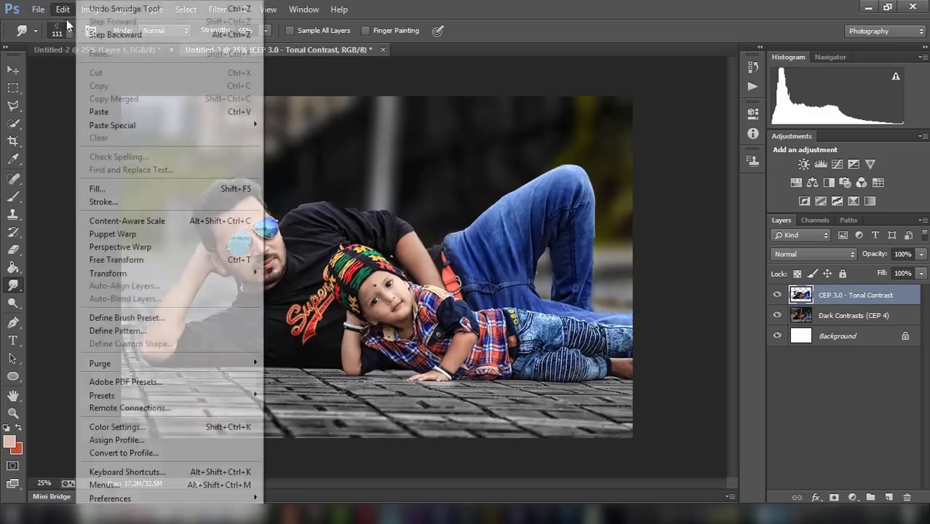
left_click(80, 20)
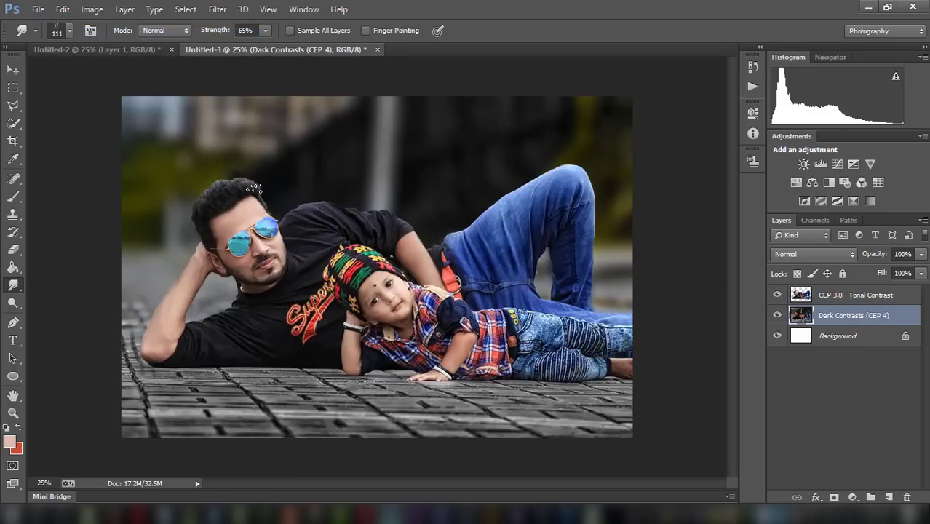
left_click(62, 9)
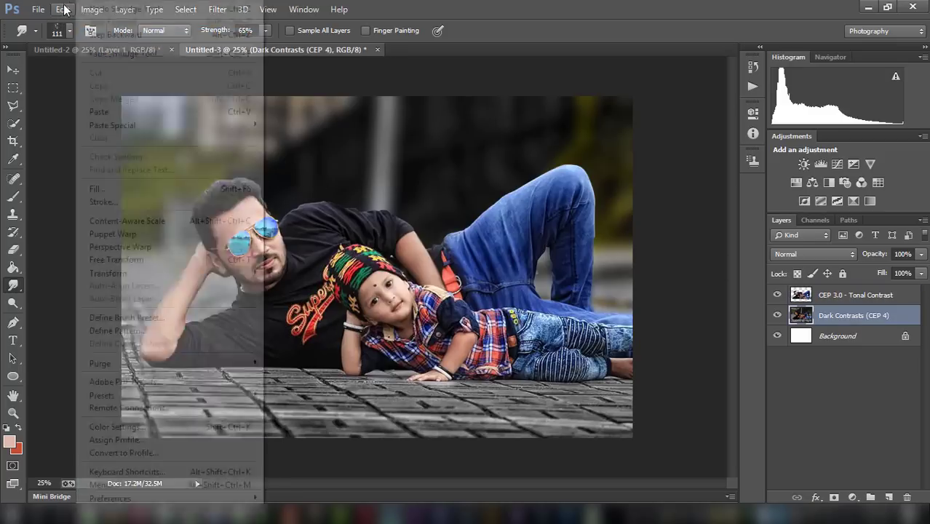
left_click(109, 35)
left_click(63, 8)
left_click(109, 34)
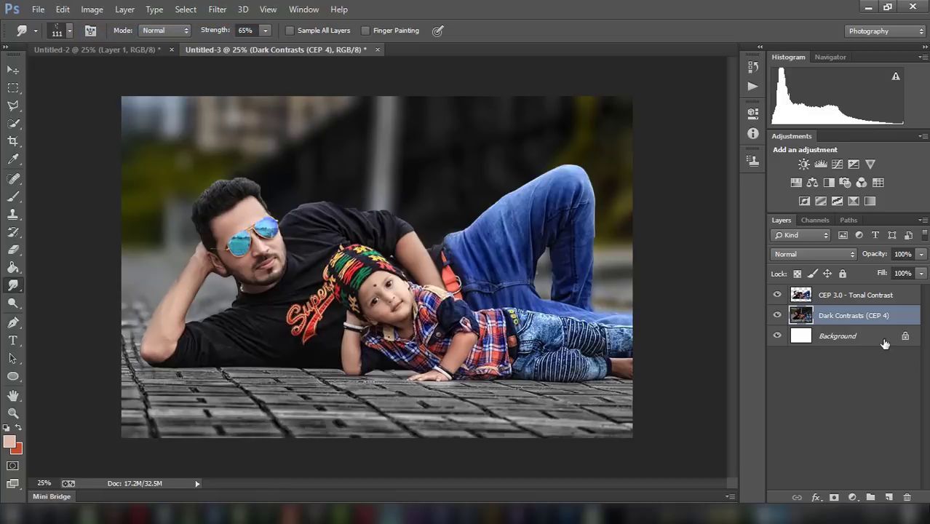
left_click(865, 299)
Try smudging the top of the man's hair upward, then undo those strokes
left_click_drag(255, 192, 222, 162)
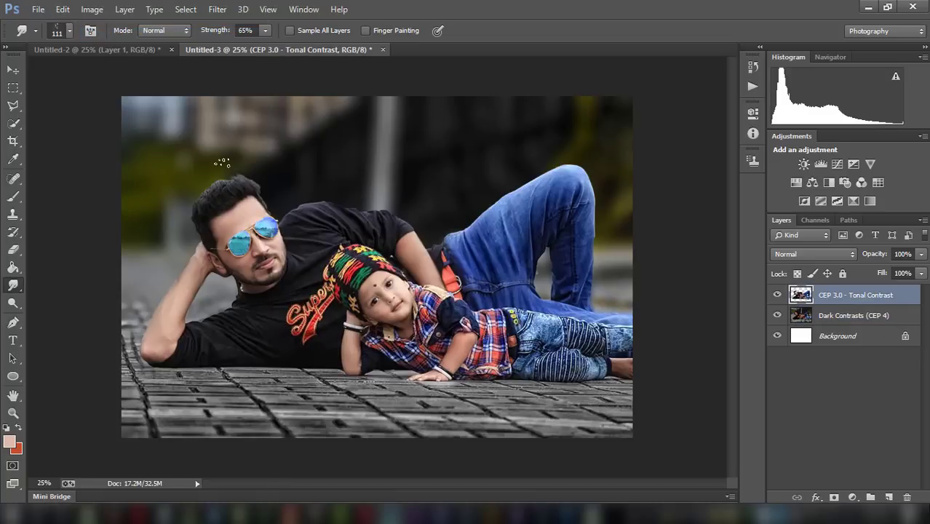
left_click_drag(250, 191, 236, 177)
left_click(63, 9)
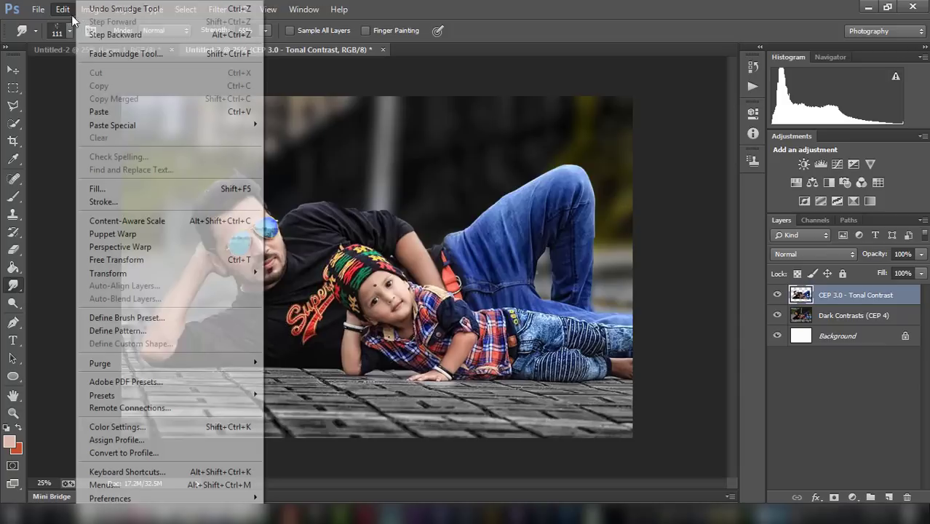
left_click(96, 35)
left_click(63, 9)
left_click(96, 34)
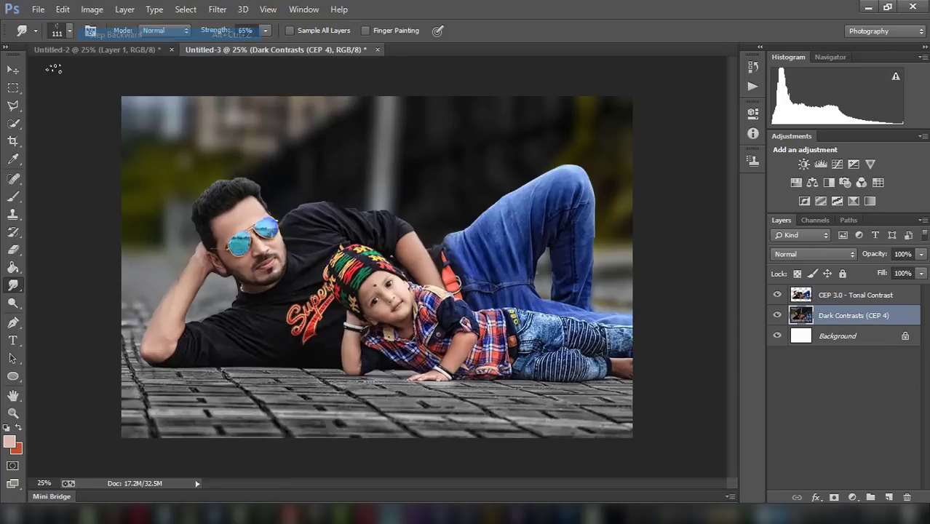
Zoom in, shrink the smudge brush to 90 and revert to the Tonal Contrast history state
key("ctrl+plus")
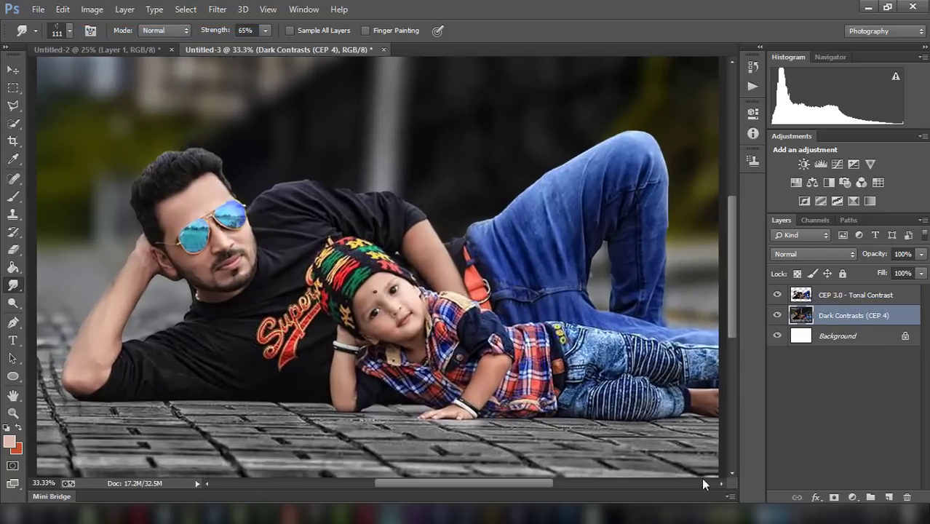
key("bracketleft")
key("bracketleft")
left_click(63, 8)
left_click(129, 34)
left_click(843, 294)
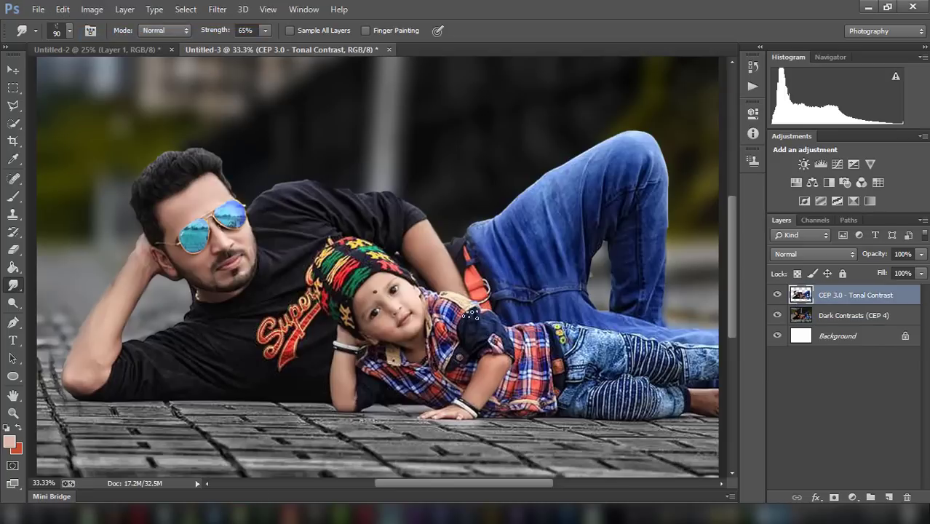
Duplicate the Tonal Contrast layer and smudge the man's hair upward into a taller, rounder shape
key("ctrl+j")
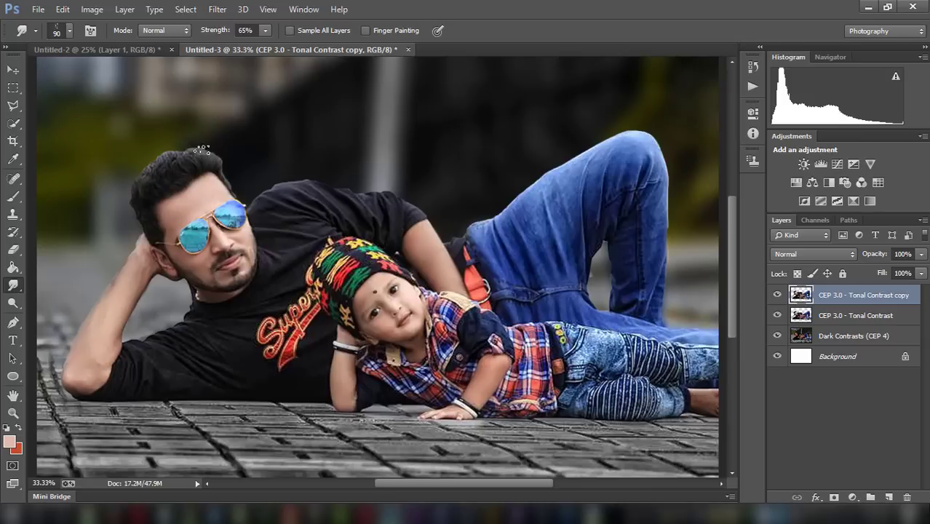
left_click_drag(168, 135, 203, 163)
left_click_drag(198, 172, 144, 143)
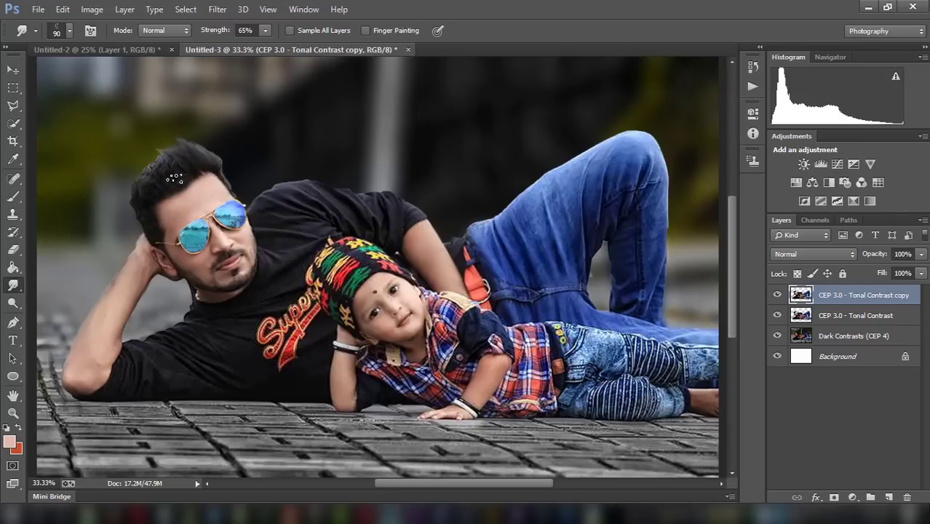
mouse_move(175, 177)
left_mouse_down()
mouse_move(197, 163)
mouse_move(128, 162)
mouse_move(141, 191)
mouse_move(198, 155)
mouse_move(198, 130)
left_mouse_up()
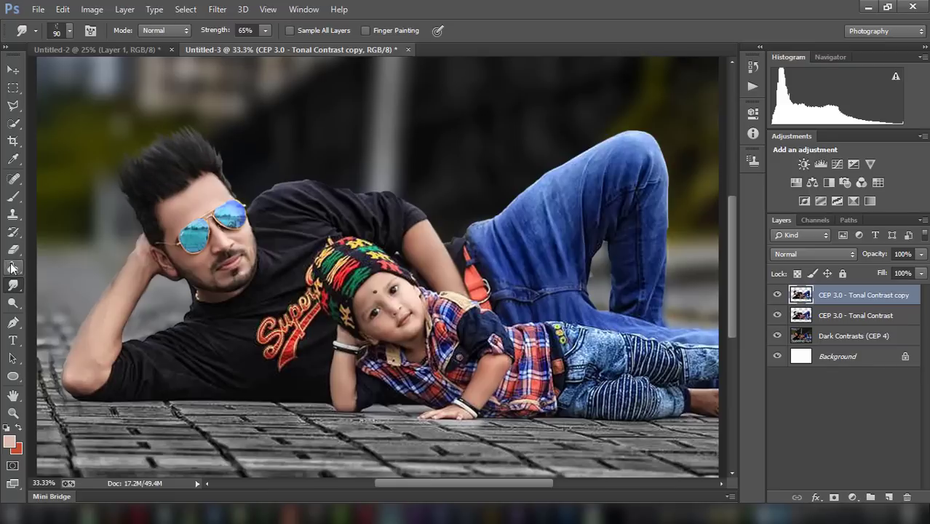
Shrink the smudge brush from 80 down to 70 px
left_click(69, 30)
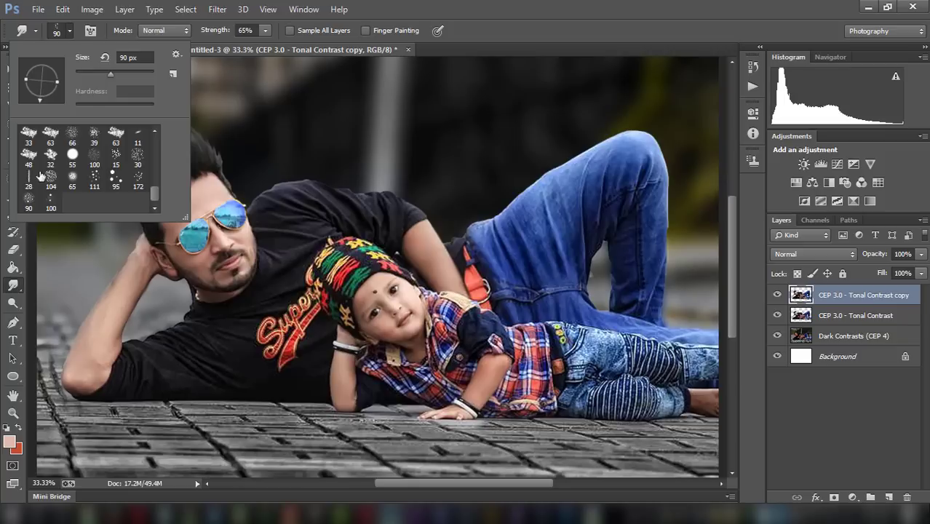
key("Escape")
key("bracketleft")
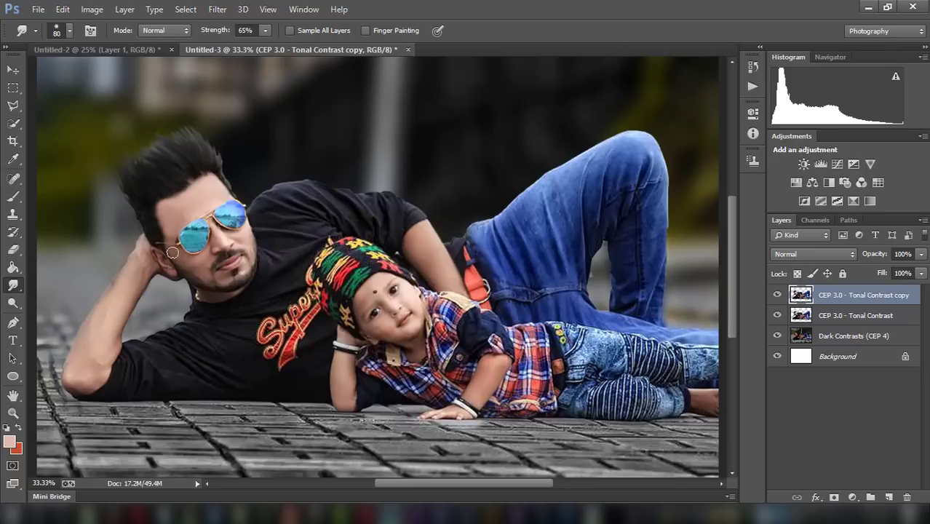
key("bracketleft")
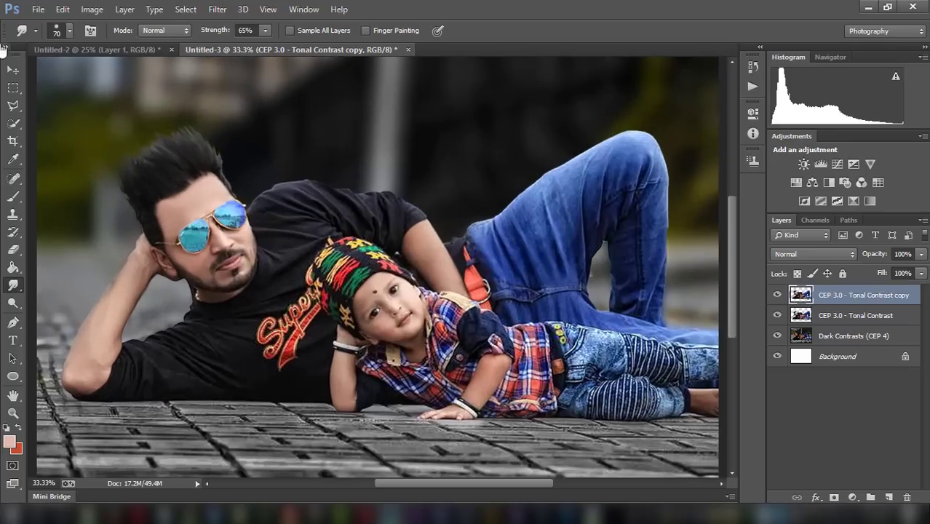
Lasso the area around the man's head and apply a Camera Raw filter to it
key("w")
key("l")
left_click_drag(121, 149, 122, 153)
left_click(218, 8)
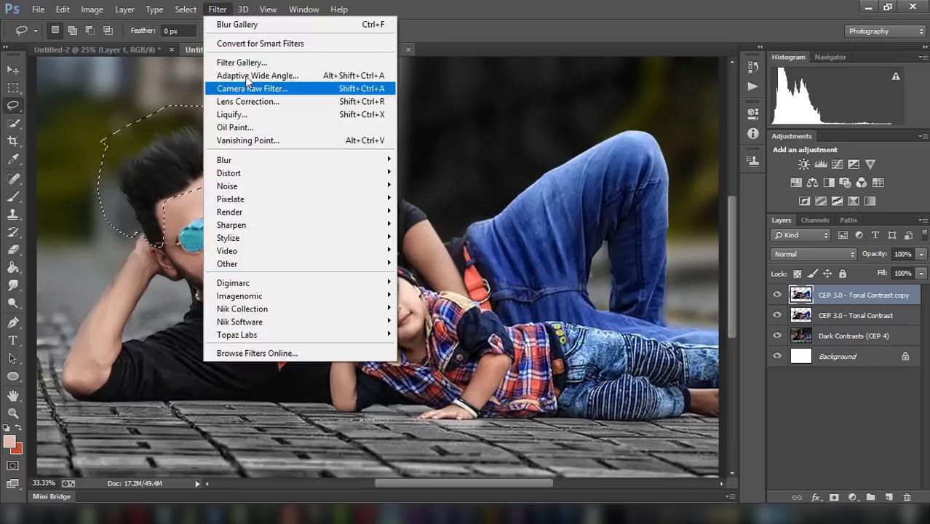
left_click(269, 85)
left_click(706, 150)
left_click(807, 477)
key("ctrl+d")
key("e")
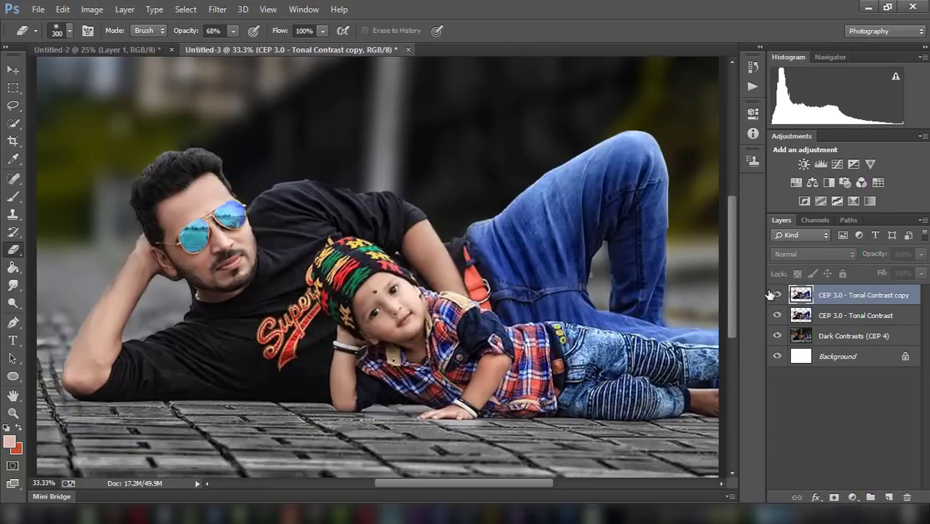
Merge the layers into one and open Camera Raw on the merged layer
left_click(854, 315, "shift")
key("ctrl+e")
key("ctrl+minus")
key("ctrl+minus")
key("ctrl+minus")
key("ctrl+plus")
key("alt+shift+bracketleft")
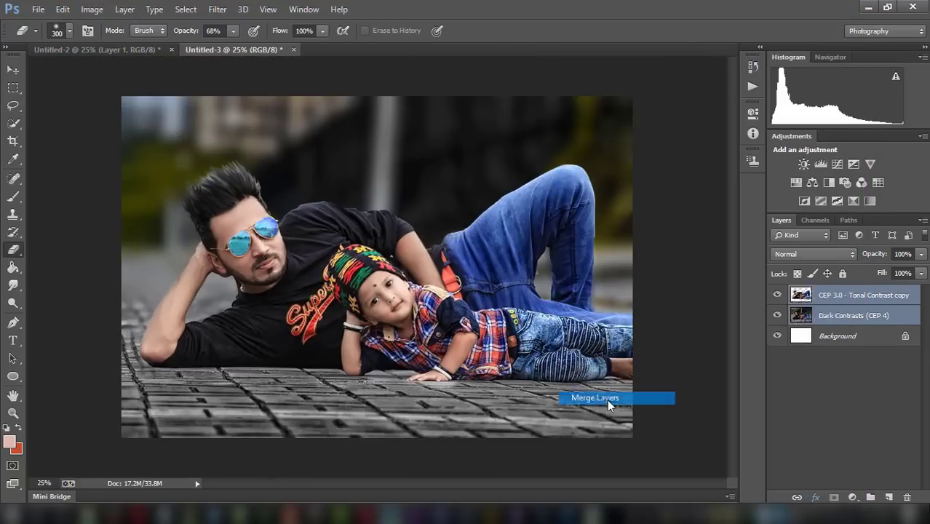
key("ctrl+e")
key("ctrl+shift+a")
Raise clarity, deepen blacks, lower highlights and contrast; brighten oranges, boost blue and yellow saturation
left_click_drag(755, 418, 761, 417)
mouse_move(754, 386)
left_mouse_down()
mouse_move(735, 385)
mouse_move(761, 364)
left_mouse_up()
mouse_move(754, 344)
left_mouse_down()
mouse_move(742, 344)
mouse_move(734, 326)
mouse_move(738, 304)
left_mouse_up()
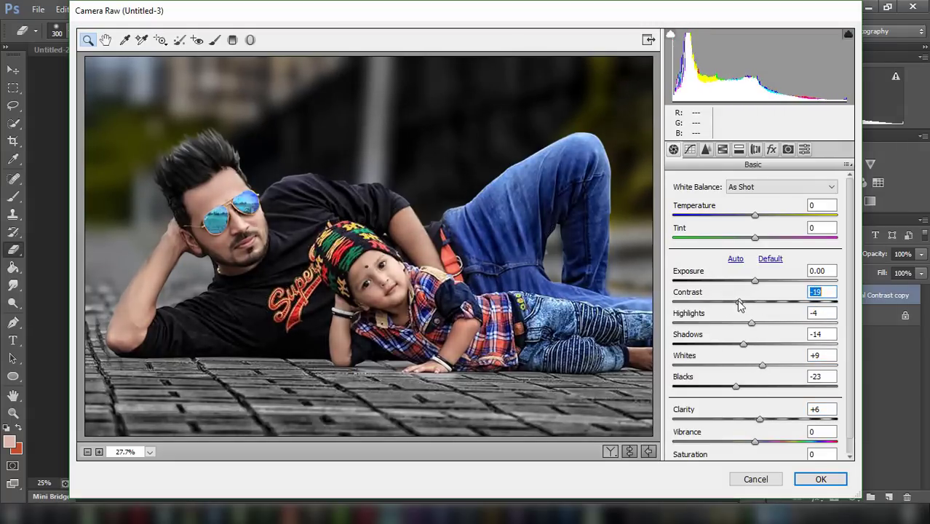
left_click(706, 150)
left_click(723, 149)
left_click_drag(756, 270, 784, 267)
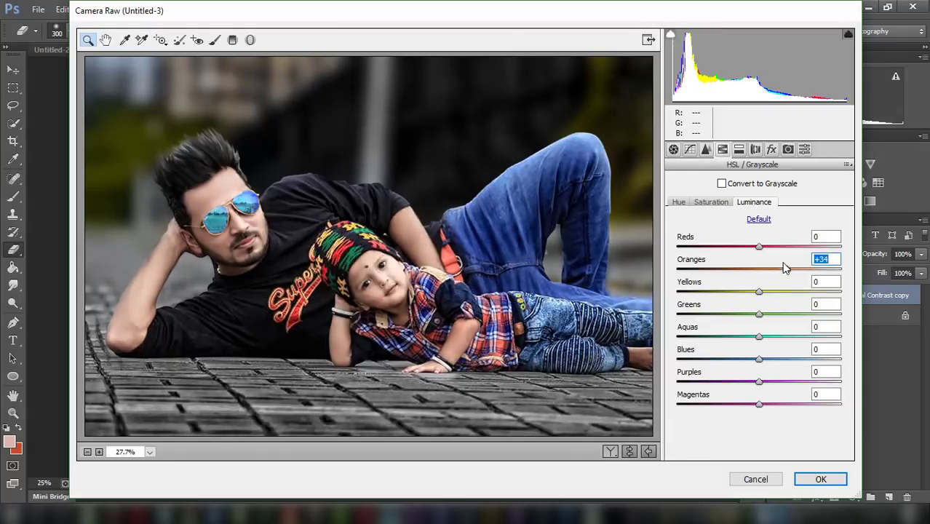
left_click_drag(758, 358, 790, 368)
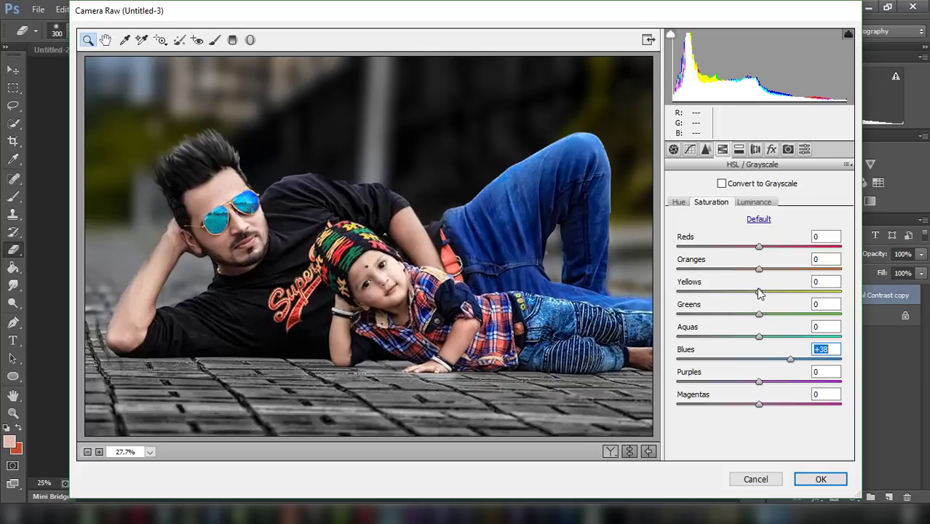
mouse_move(758, 291)
left_mouse_down()
mouse_move(697, 284)
mouse_move(791, 290)
mouse_move(731, 269)
mouse_move(761, 271)
mouse_move(753, 269)
left_mouse_up()
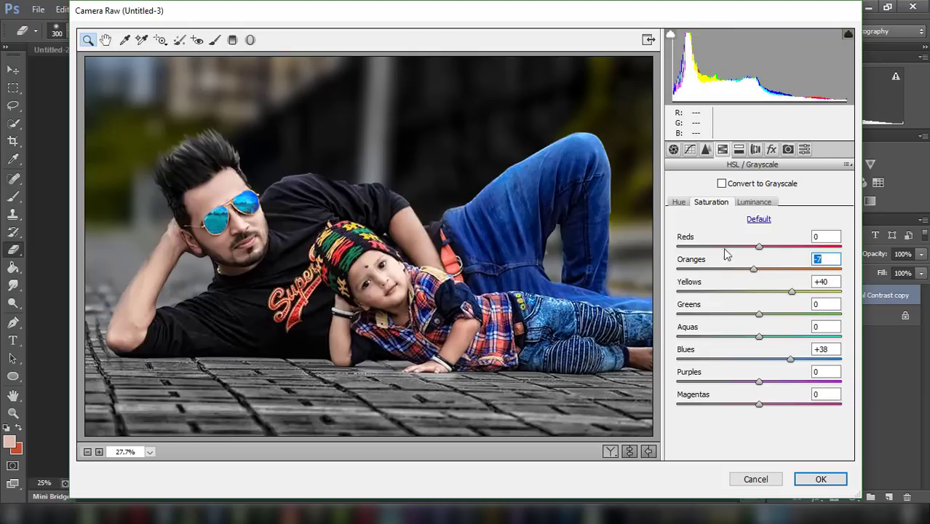
Shift the green hue to -18 and yellow hue to +23, then apply the grade
left_click(679, 203)
left_click_drag(759, 314, 719, 313)
left_click(744, 314)
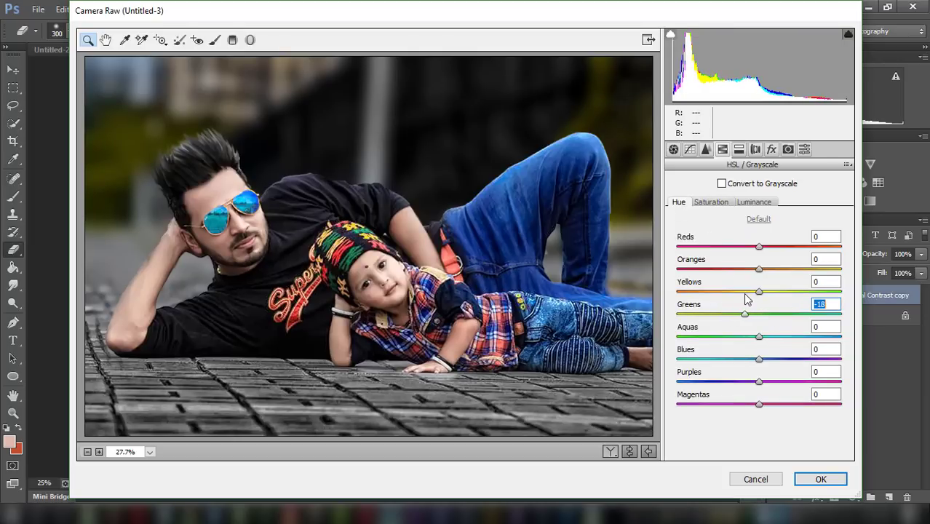
left_click_drag(758, 291, 778, 291)
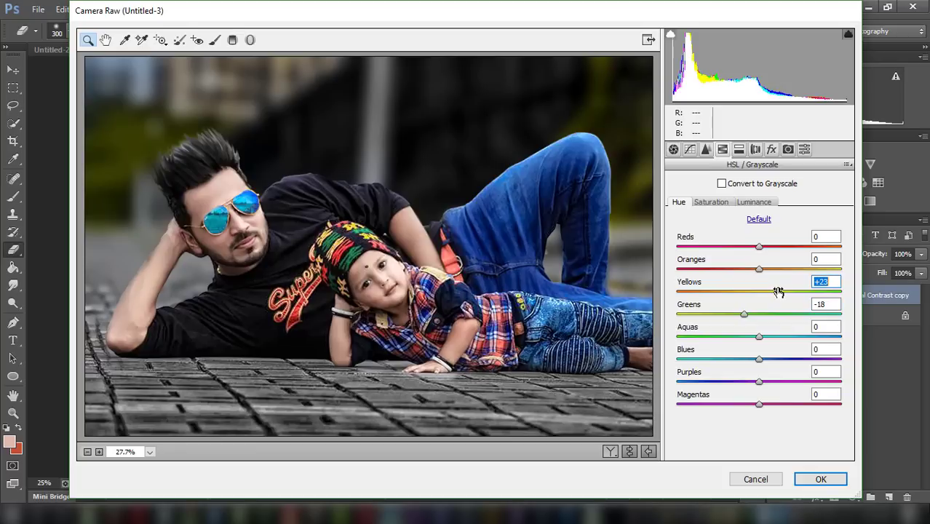
left_click(820, 479)
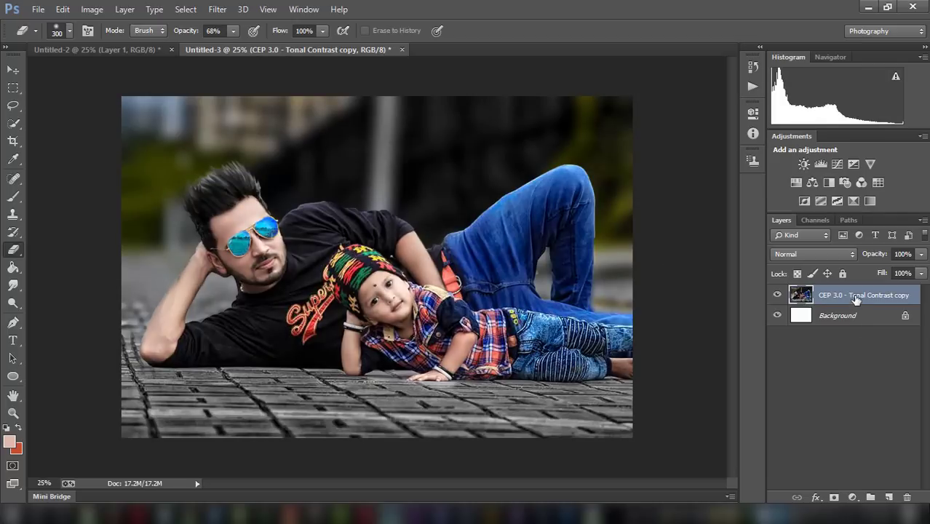
Duplicate the merged layer and start Oil Paint with Shine 0, Bristle Detail 0 and minimum Scale
left_click_drag(856, 299, 888, 497)
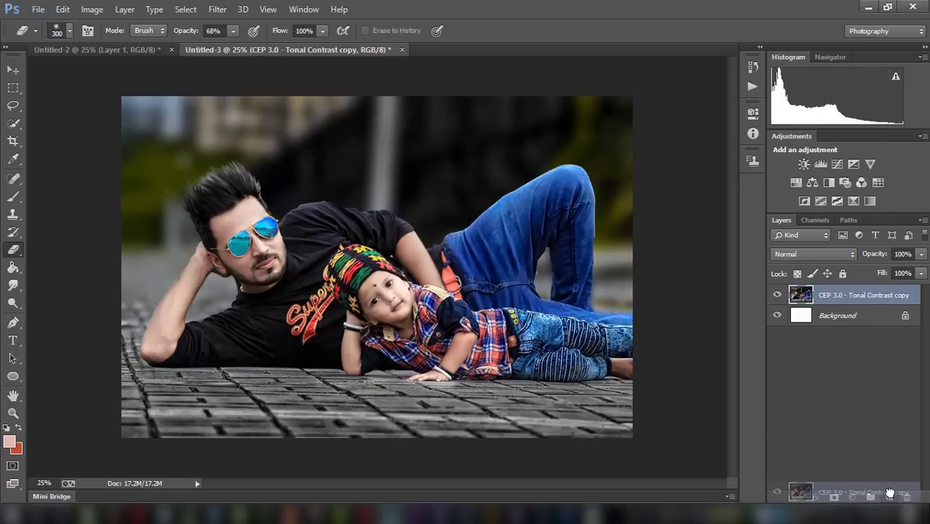
left_click(218, 8)
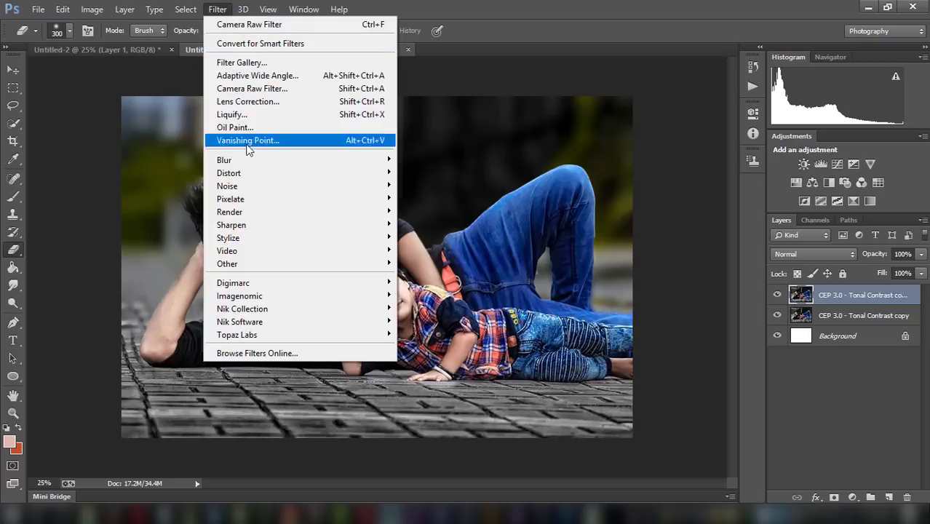
left_click(263, 128)
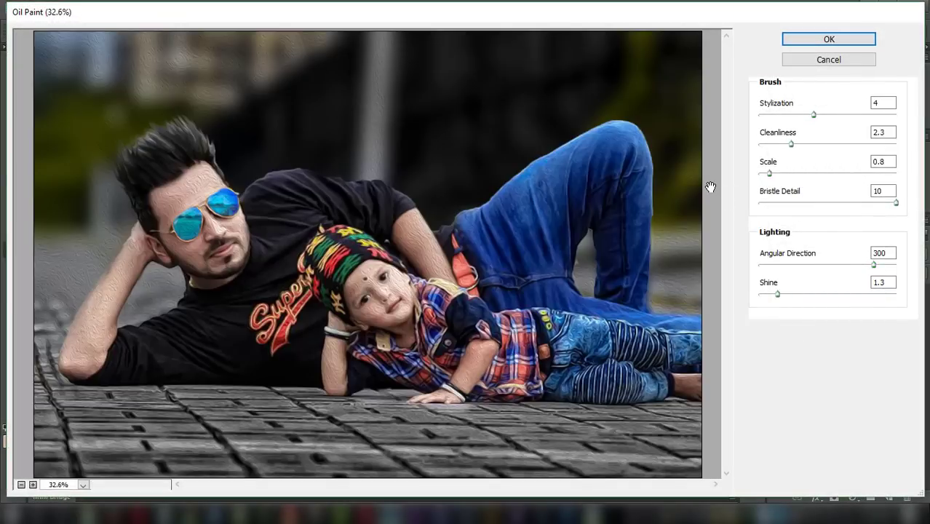
left_click(760, 294)
left_click(761, 264)
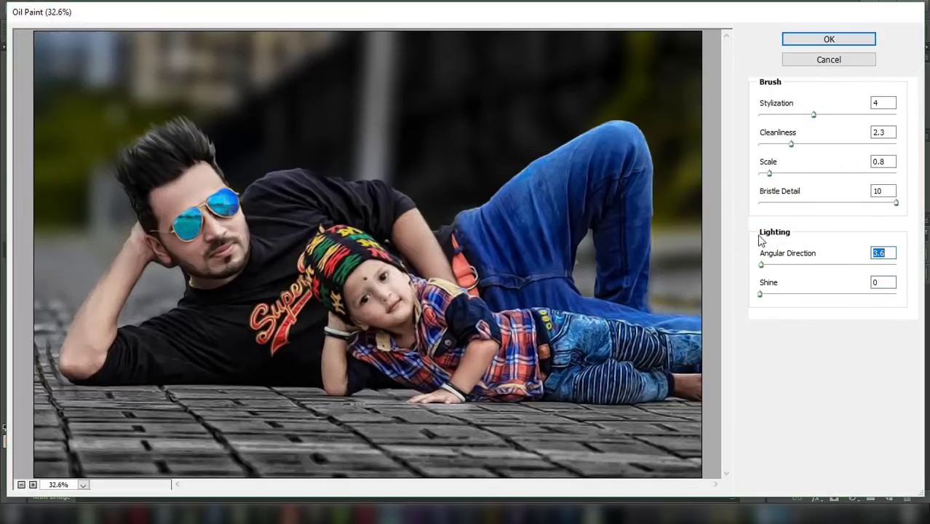
left_click(759, 202)
left_click(759, 173)
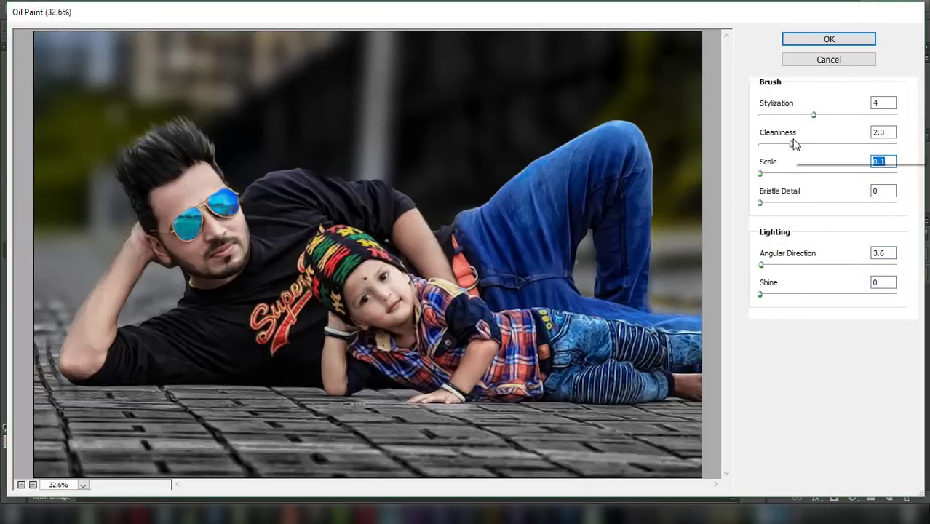
Adjust Oil Paint stylization, set Cleanliness to 2.55 and apply the effect
left_click(806, 144)
left_click_drag(814, 115, 832, 114)
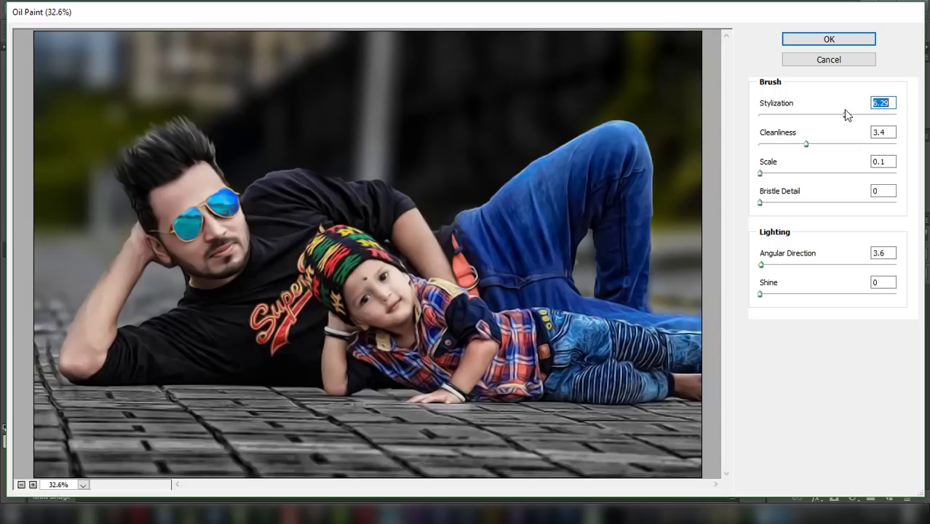
left_click(819, 146)
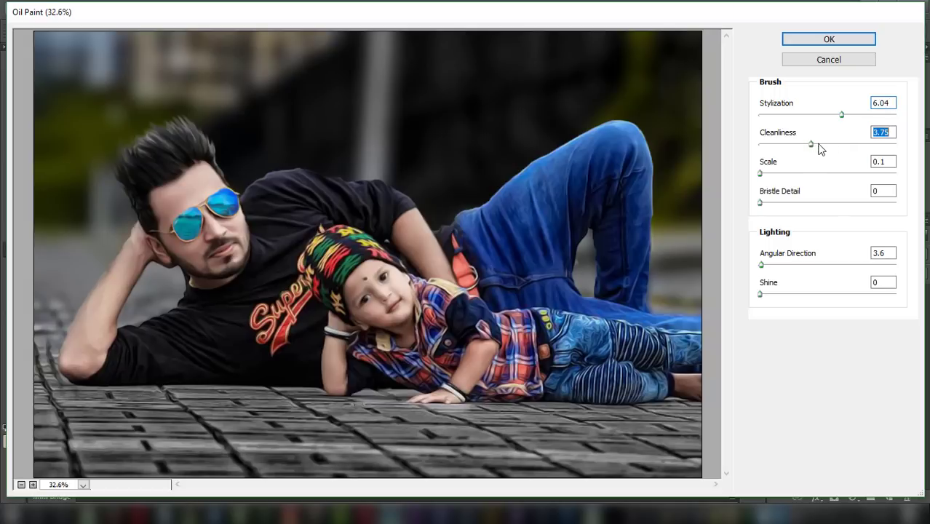
mouse_move(832, 142)
left_mouse_down()
mouse_move(811, 143)
mouse_move(807, 117)
mouse_move(791, 115)
left_mouse_up()
left_click_drag(809, 144, 793, 145)
left_click(818, 44)
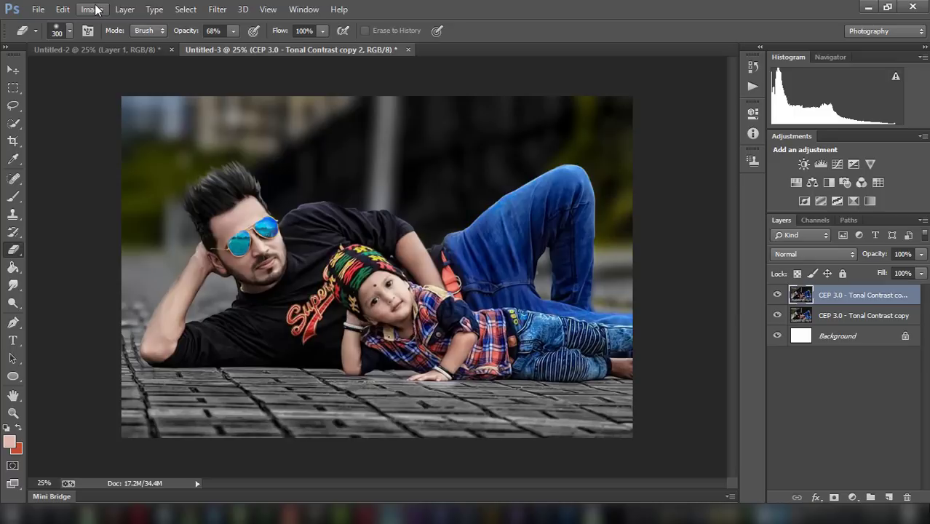
Run Camera Raw on Tonal Contrast copy 2 with Clarity +33 and Sharpening Amount 26
left_click(217, 9)
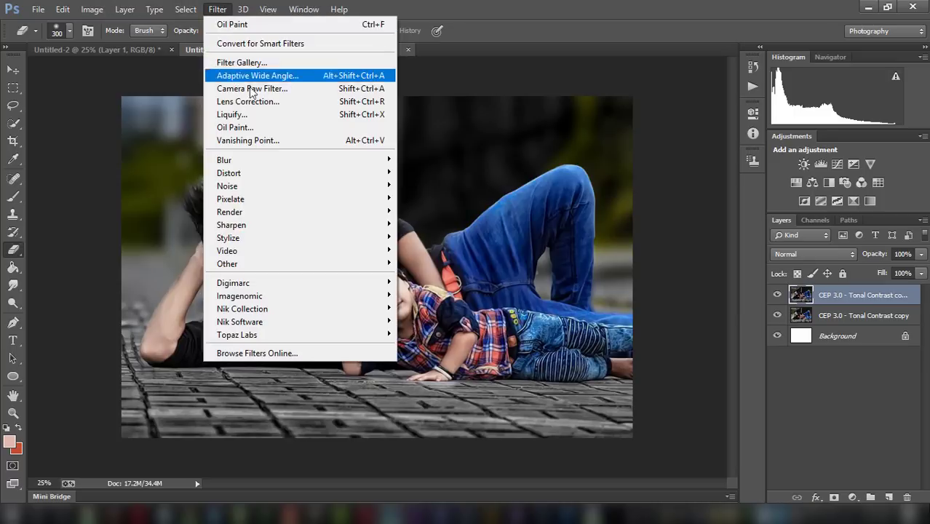
left_click(247, 88)
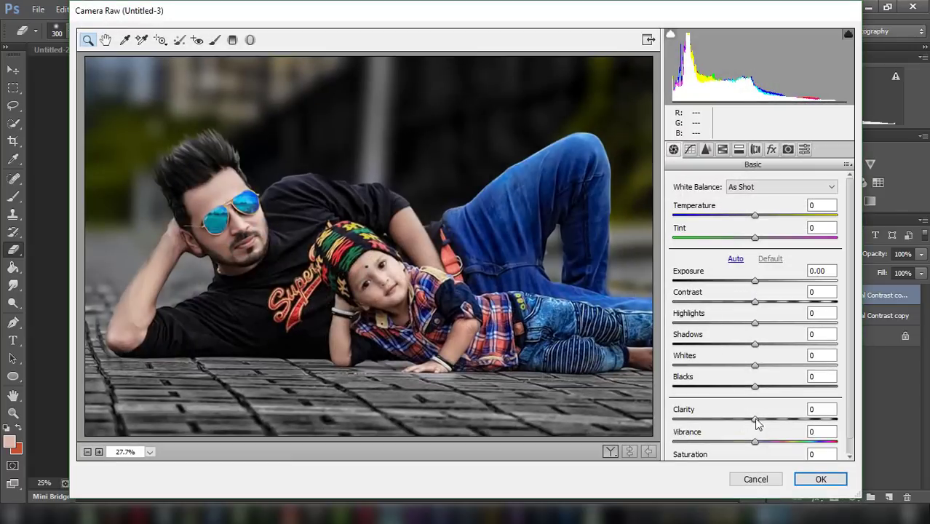
mouse_move(757, 420)
left_mouse_down()
mouse_move(798, 419)
mouse_move(781, 420)
left_mouse_up()
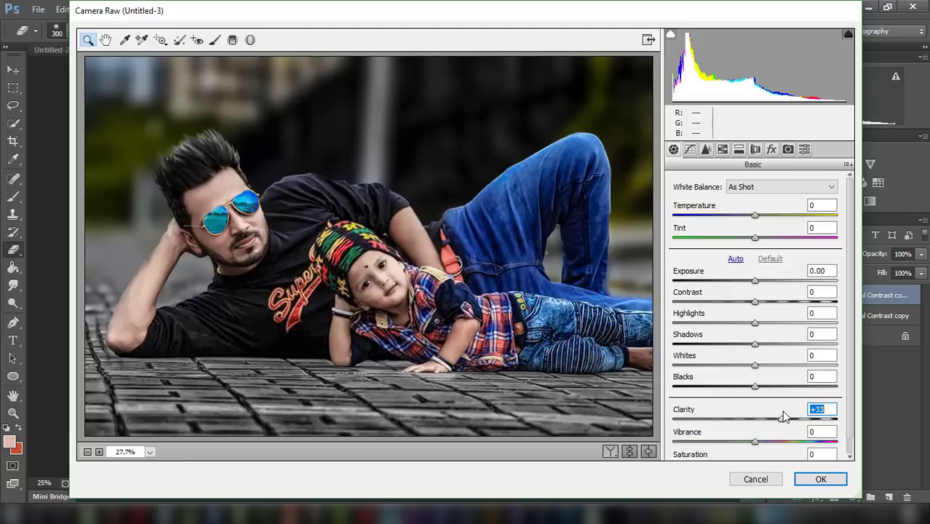
left_click(703, 150)
mouse_move(707, 206)
left_mouse_down()
mouse_move(721, 206)
mouse_move(700, 206)
left_mouse_up()
left_click(818, 477)
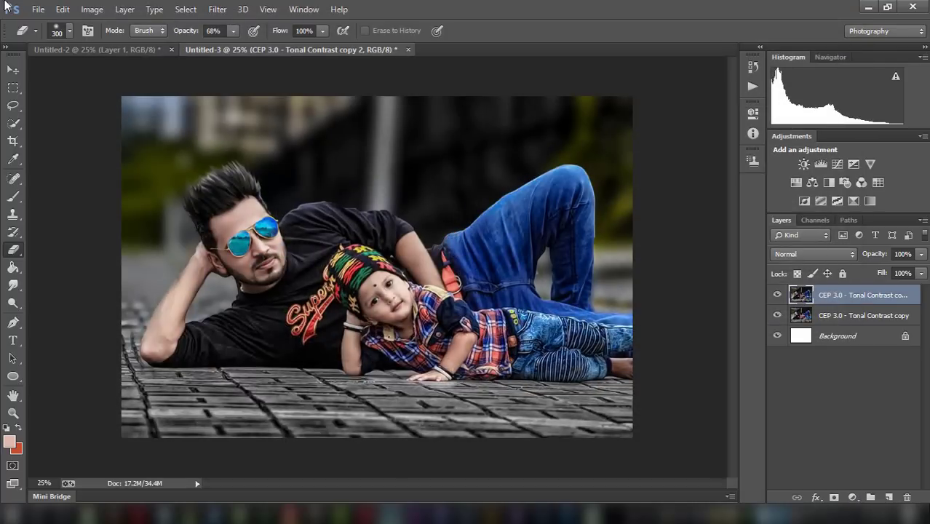
left_click(38, 9)
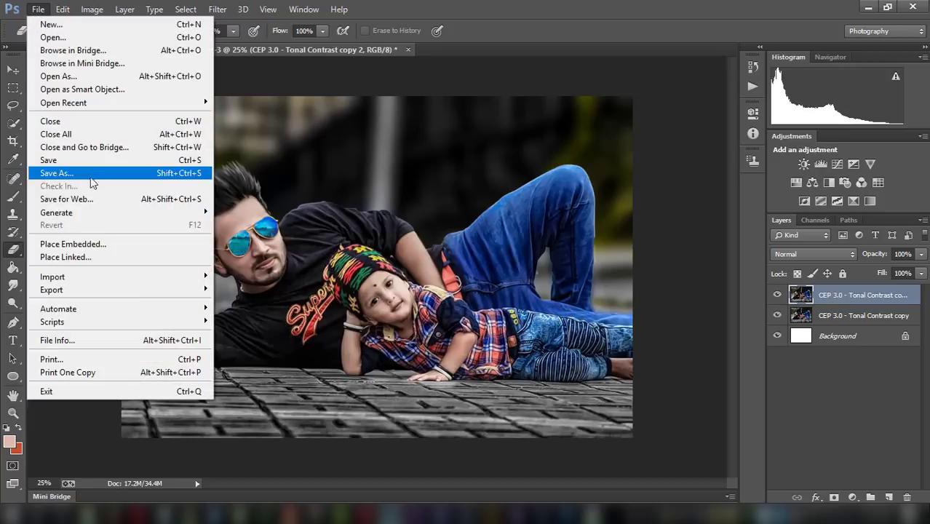
Embed the orange glow image 'Diwali2010-RSI_19_1 (1)' from the PICS ART folder as a new layer
left_click(107, 245)
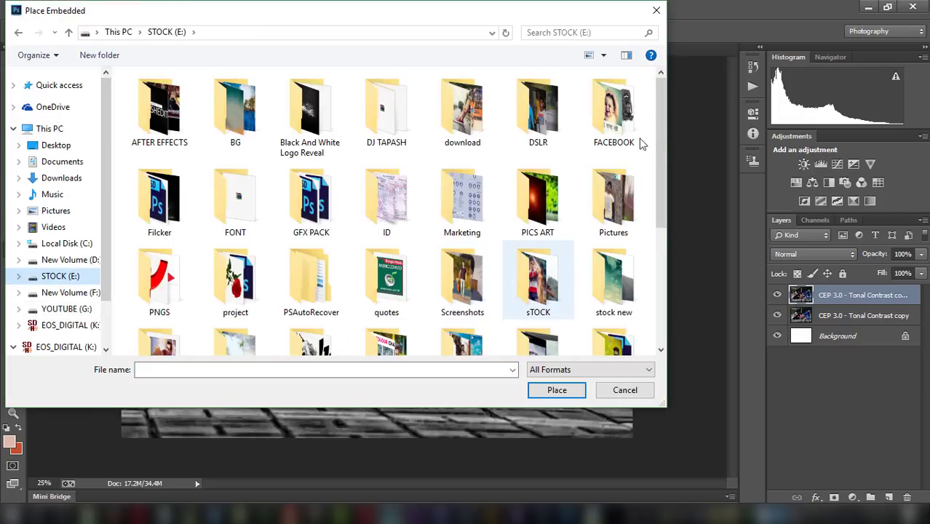
scroll(641, 143, "down", 5)
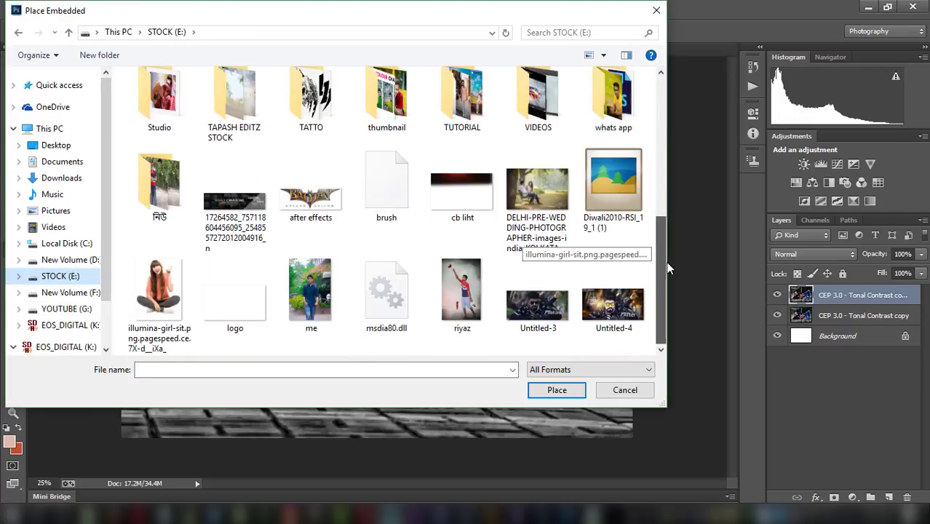
scroll(662, 218, "up", 3)
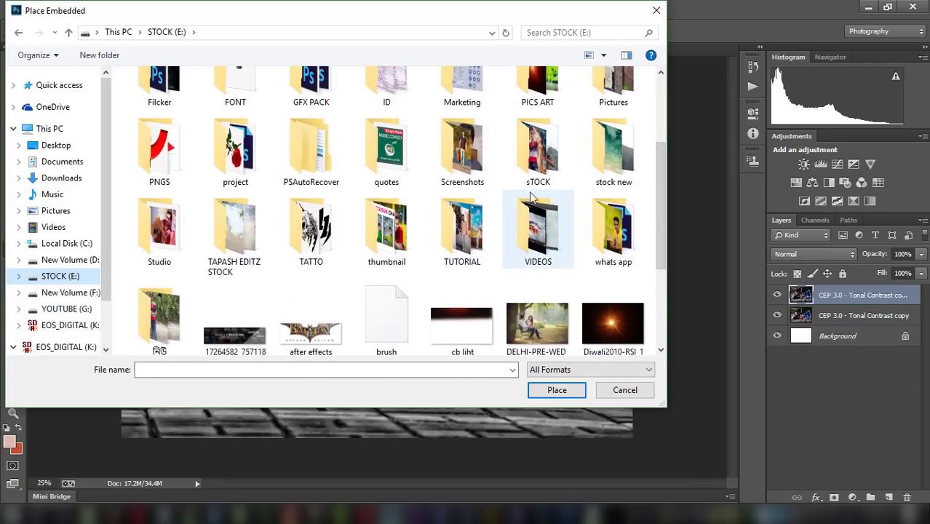
scroll(567, 109, "up", 1)
double_click(538, 109)
left_click(380, 111)
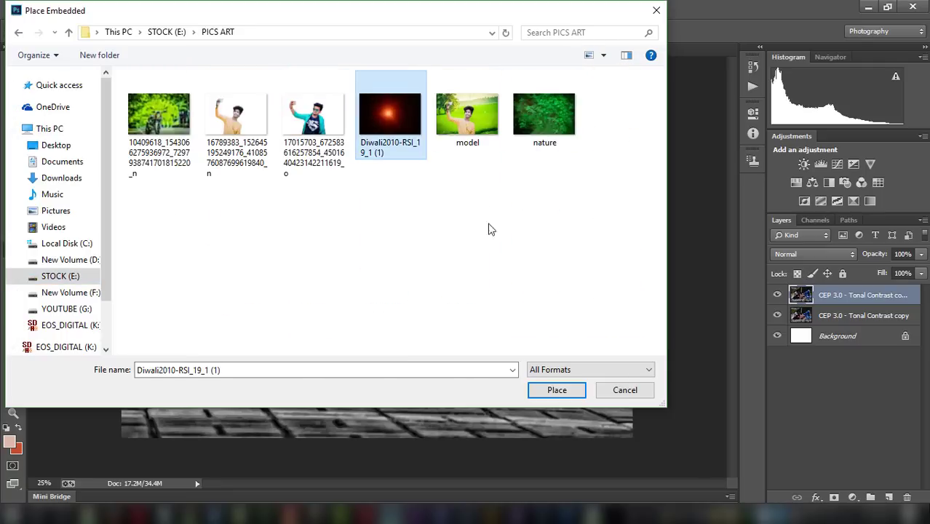
left_click(554, 389)
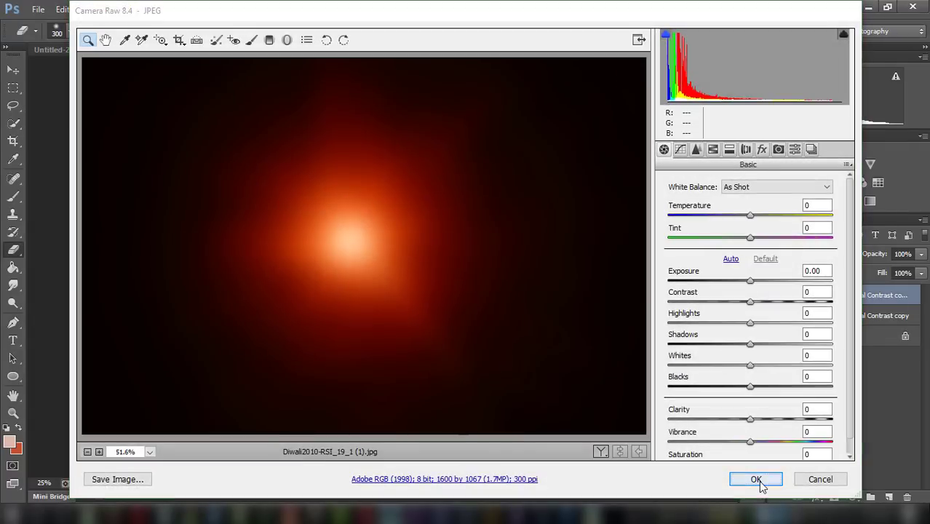
left_click(756, 481)
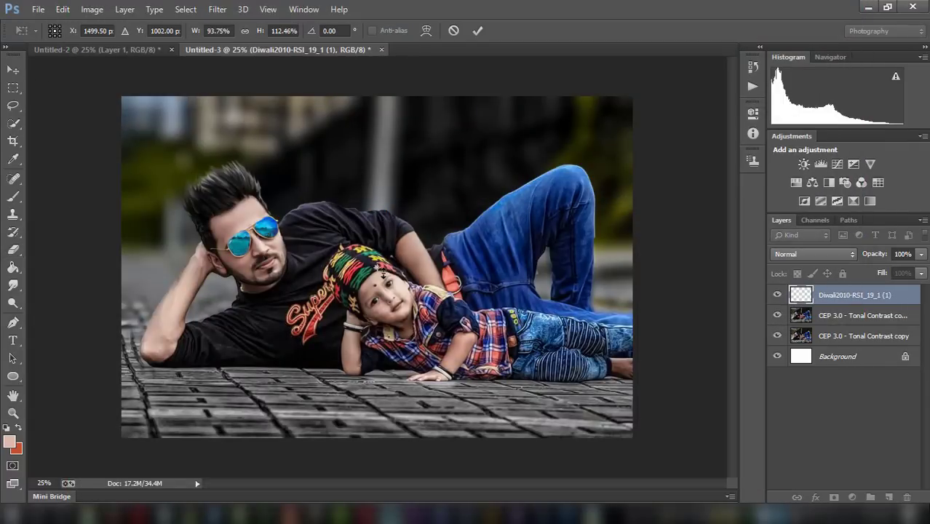
Set the glow layer to Screen blending and scale it over the top-left background
left_click(798, 258)
left_click(782, 111)
left_click_drag(410, 248, 192, 85)
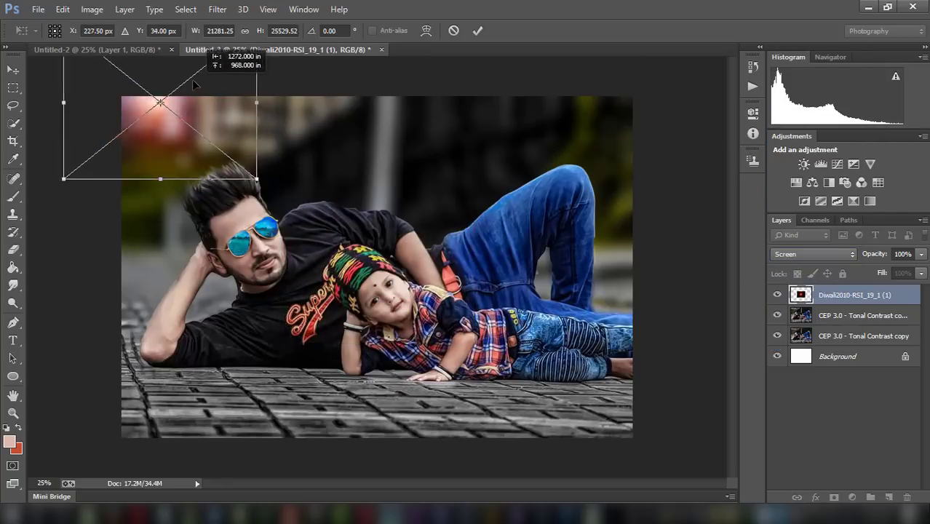
mouse_move(256, 178)
left_mouse_down()
mouse_move(332, 207)
mouse_move(334, 169)
left_mouse_up()
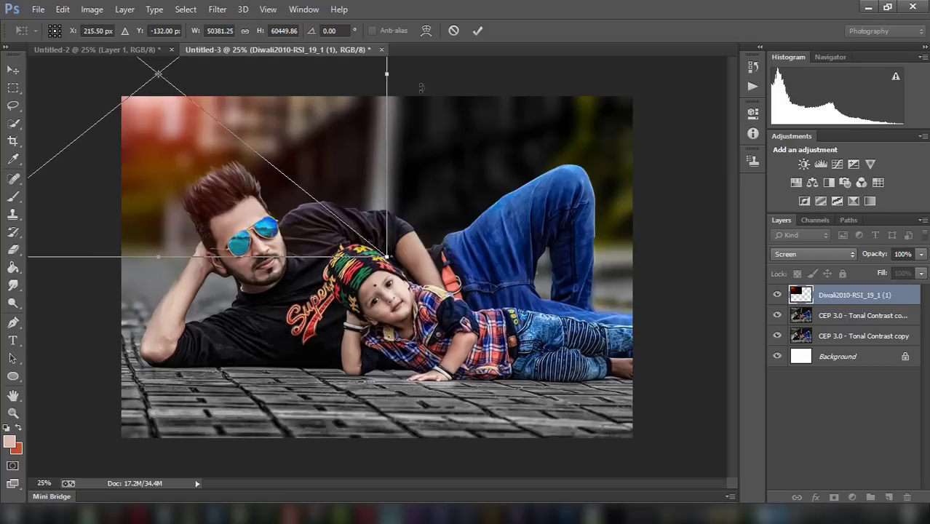
left_click(477, 30)
Shift the orange glow further toward the top-left with the Move tool
key("e")
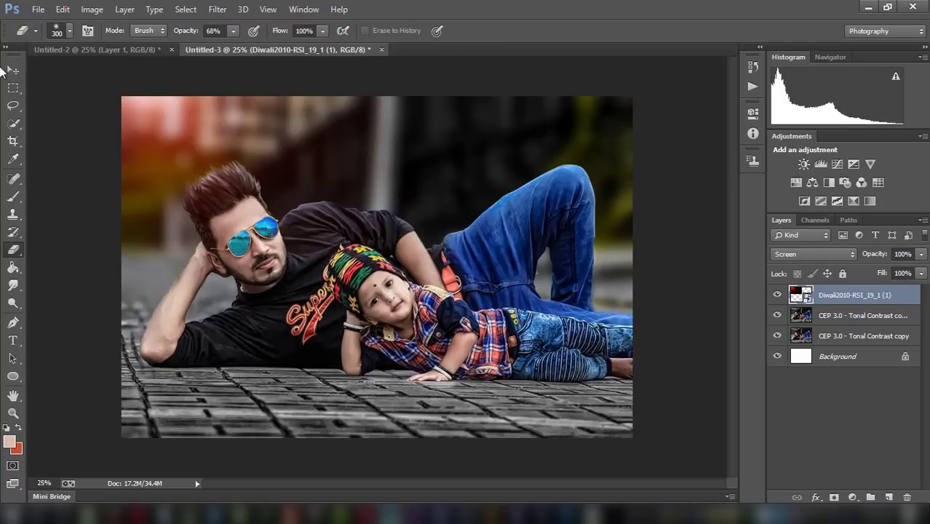
left_click(13, 70)
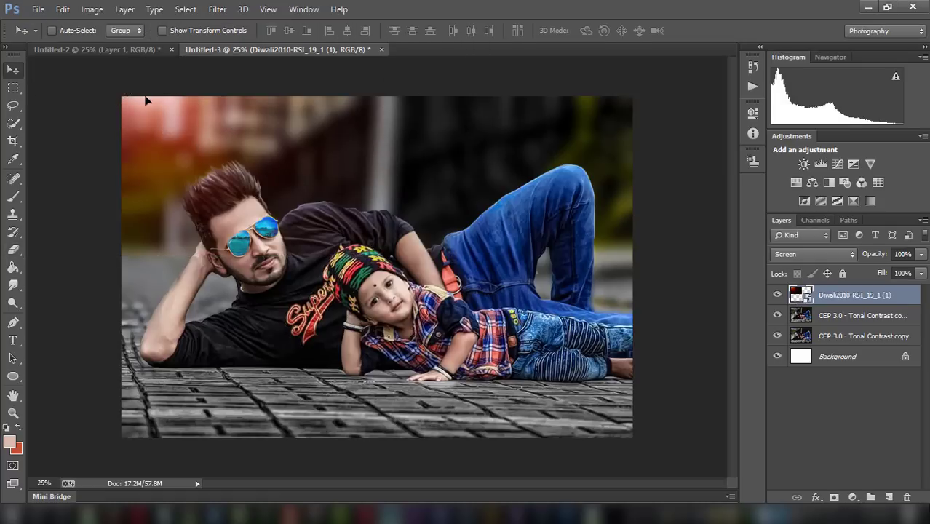
mouse_move(308, 187)
left_mouse_down()
mouse_move(273, 163)
mouse_move(247, 185)
left_mouse_up()
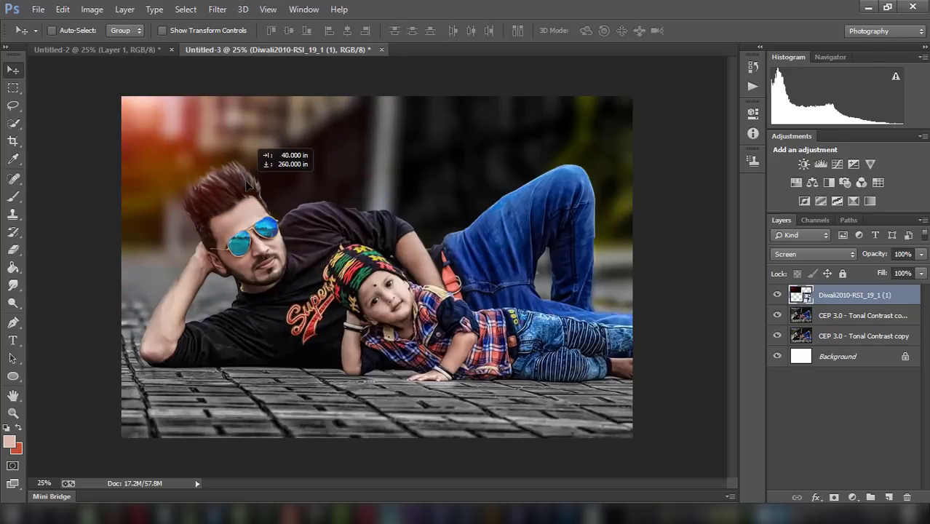
left_click(92, 9)
mouse_move(112, 43)
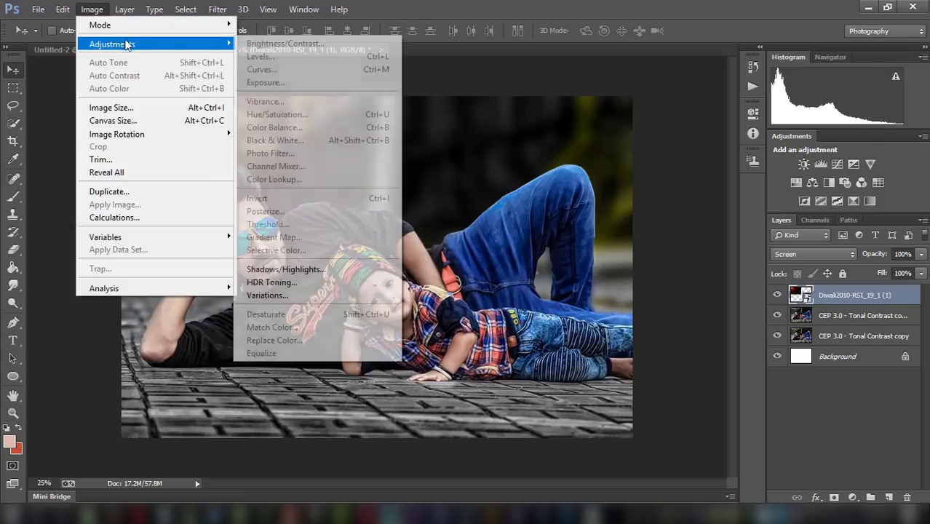
Rasterize the Diwali glow layer
left_click(799, 296)
right_click(798, 297)
left_click(582, 211)
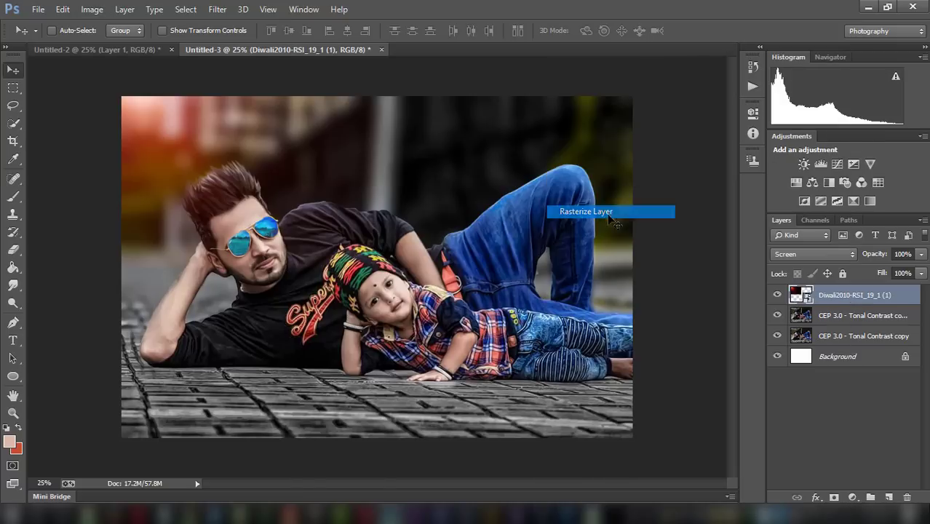
Apply Hue/Saturation to the glow with Saturation +19 and Lightness -15
left_click(93, 10)
mouse_move(112, 43)
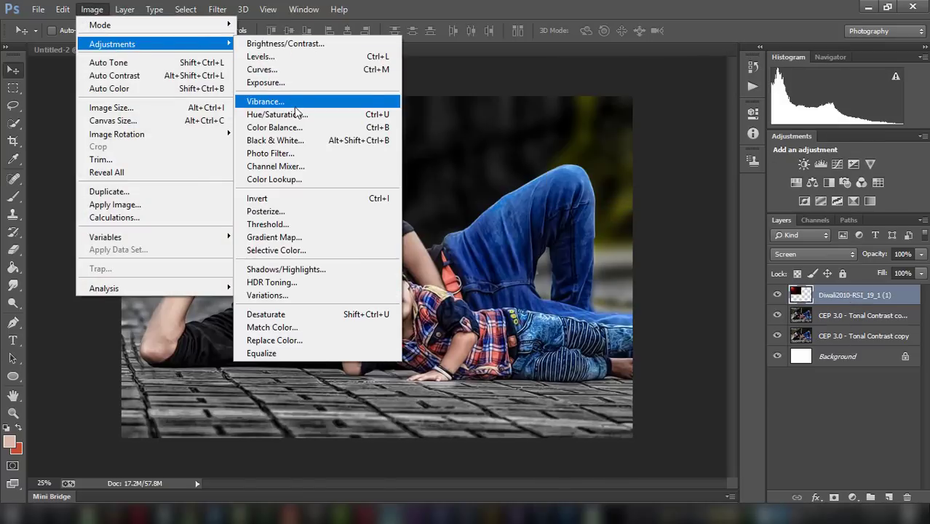
left_click(298, 116)
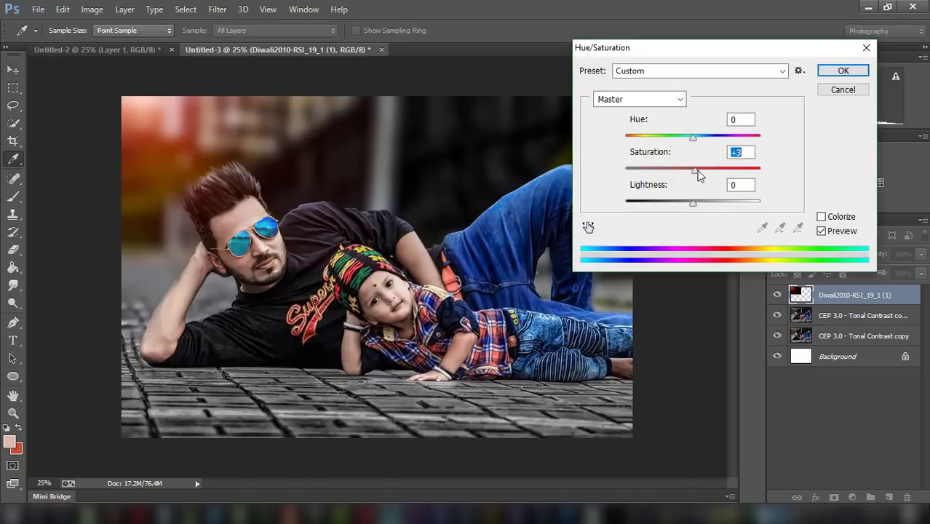
mouse_move(697, 175)
left_mouse_down()
mouse_move(726, 173)
mouse_move(703, 169)
left_mouse_up()
left_click_drag(694, 200, 683, 200)
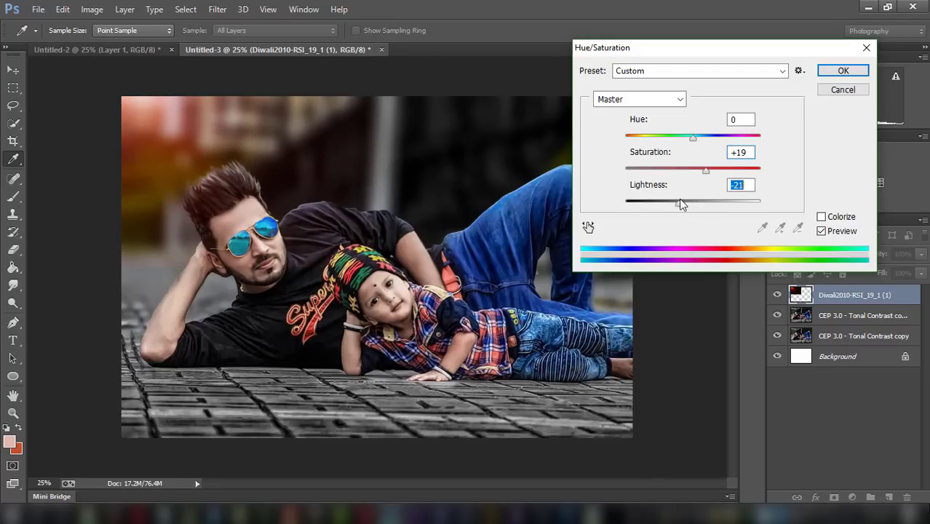
left_click(831, 72)
left_click(837, 318)
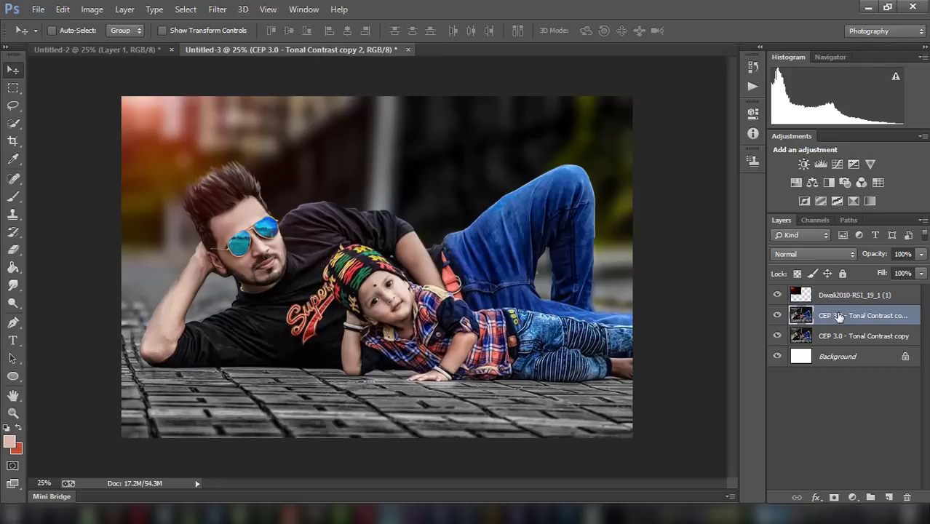
Flatten the glow, Tonal Contrast copies and white base into one Background layer
left_click(14, 250)
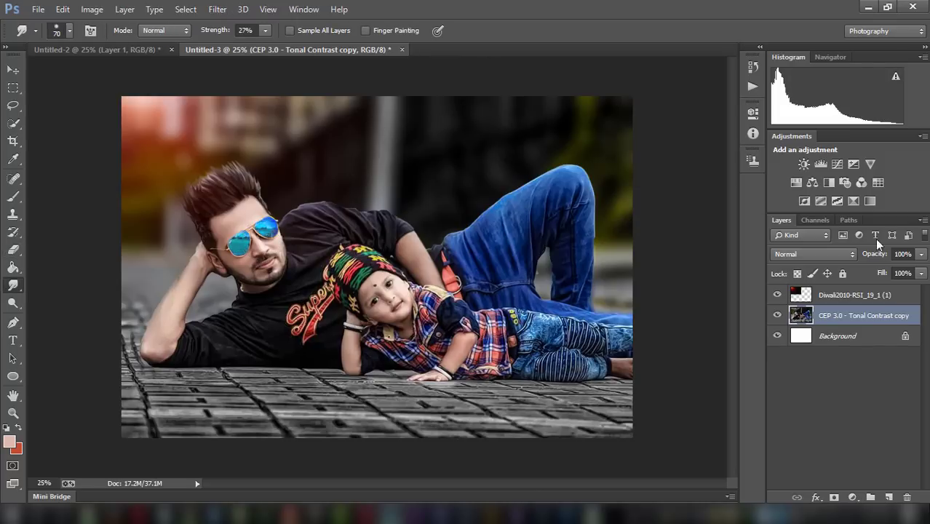
right_click(878, 317)
left_click(654, 424)
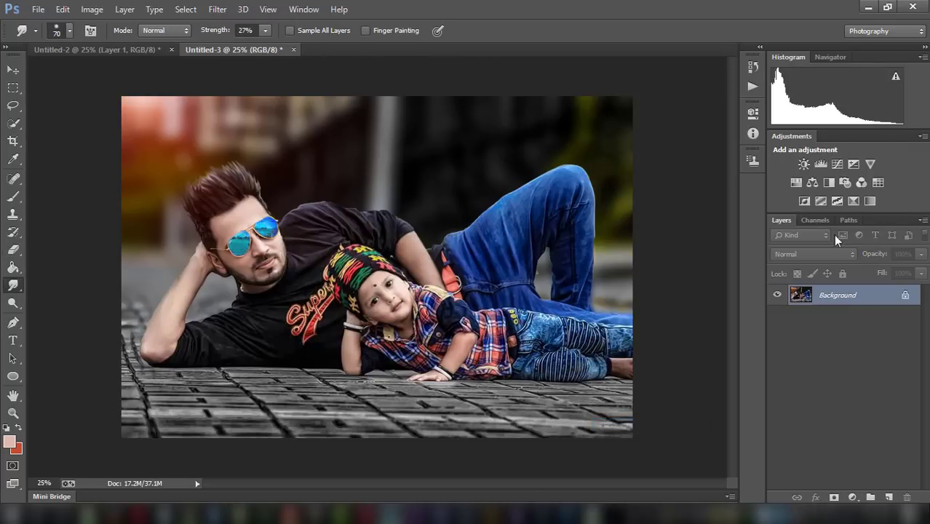
Add a Selective Color layer with Blacks set to Yellow +3, Black -2, then toggle it to compare
left_click(853, 203)
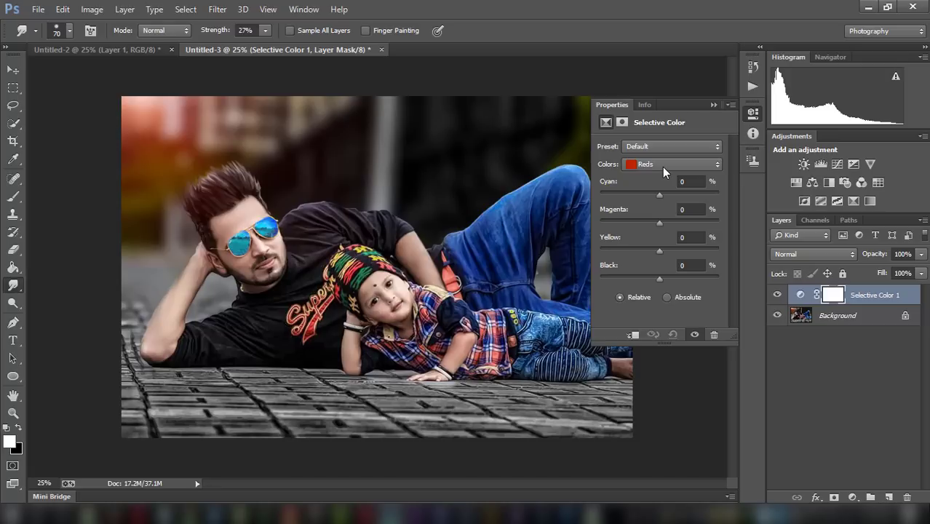
left_click(662, 166)
left_click(669, 265)
left_click_drag(655, 277, 660, 272)
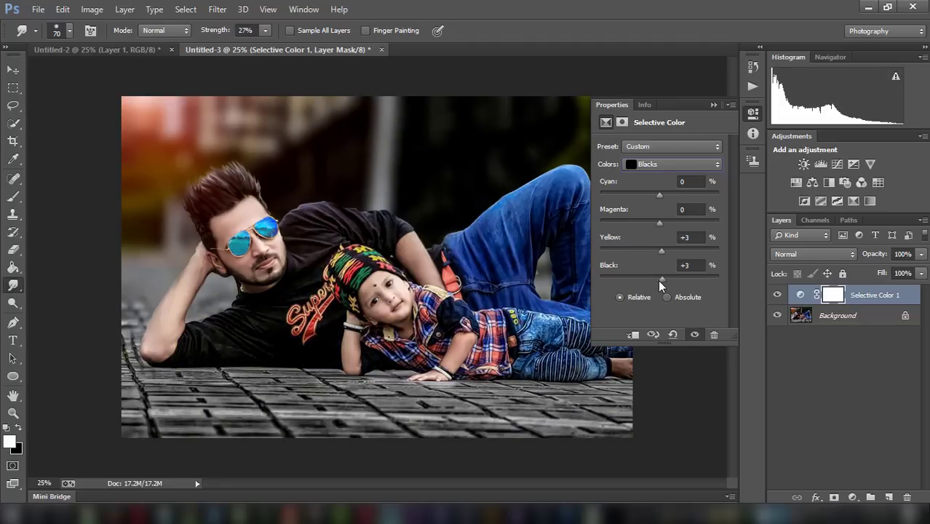
left_click_drag(660, 279, 657, 276)
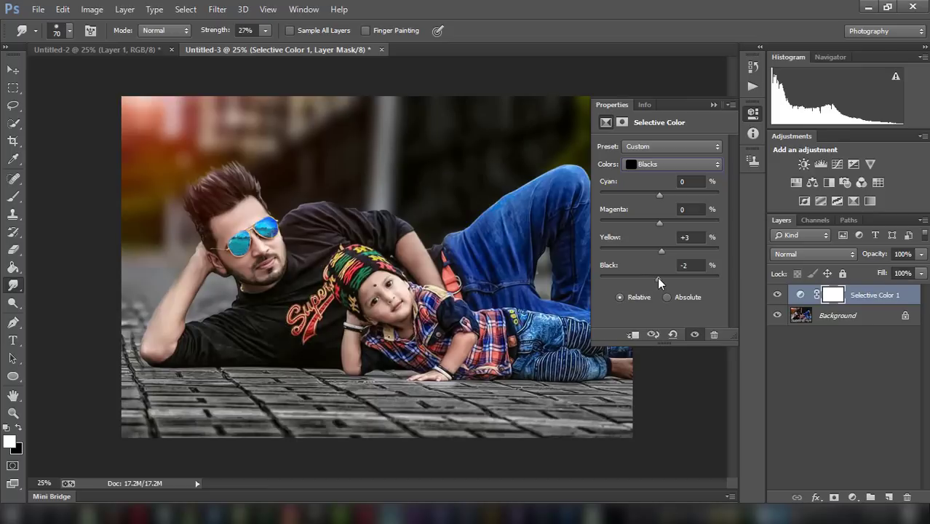
left_click(712, 105)
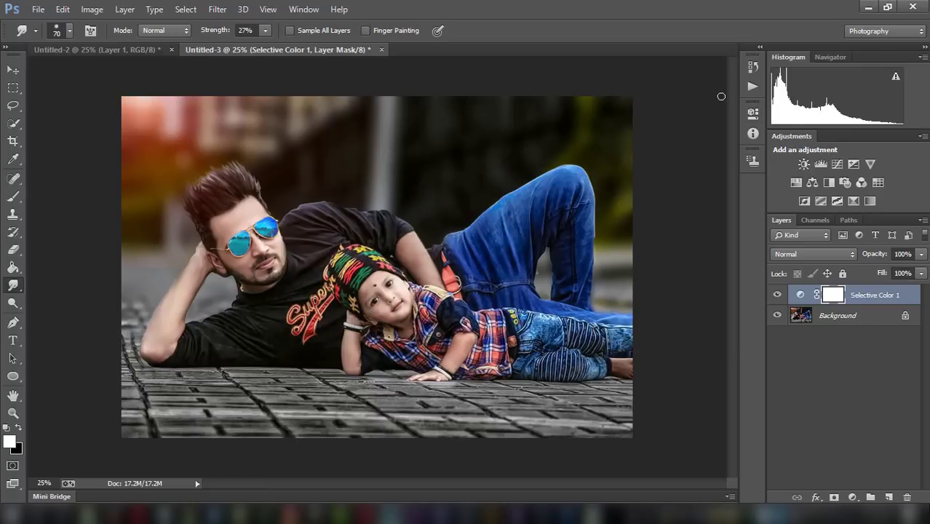
left_click(776, 293)
left_click(775, 293)
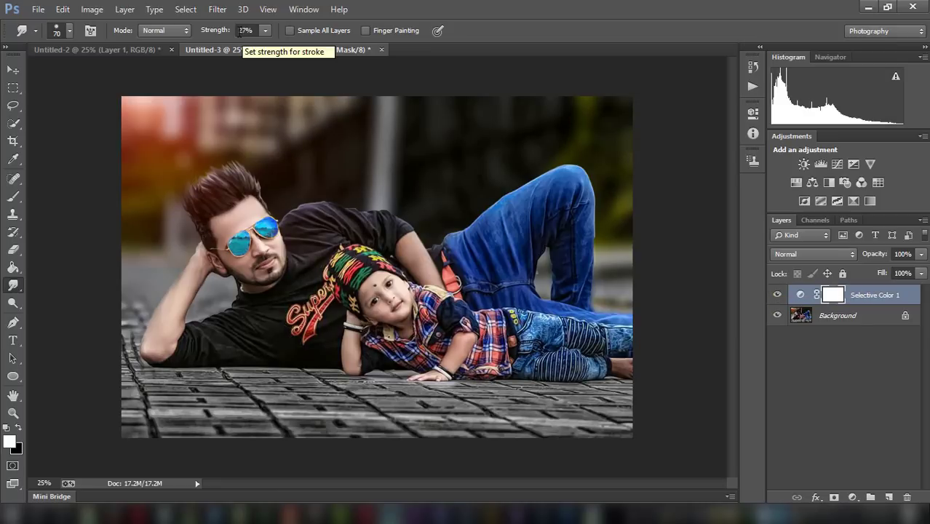
Run the Camera Raw filter on the Background photo with Clarity +22
left_click(217, 9)
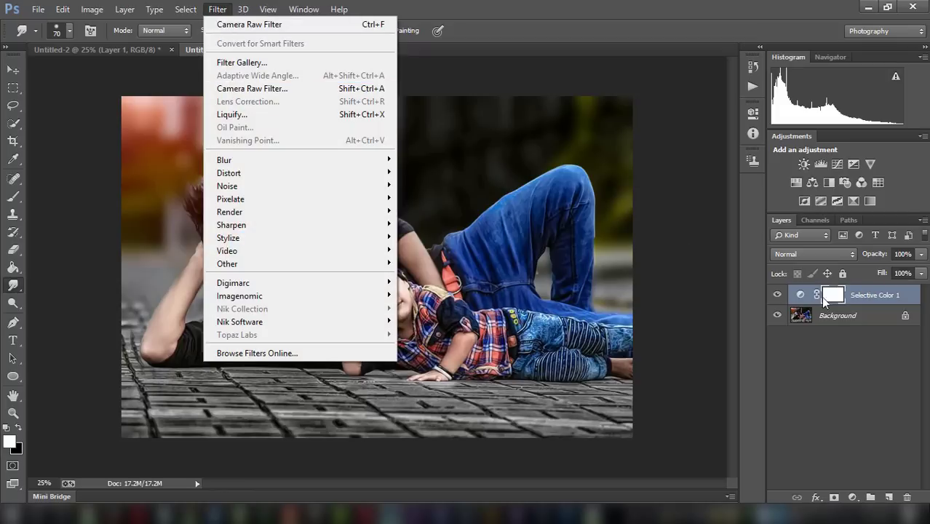
left_click(219, 9)
key("alt+bracketleft")
left_click(227, 9)
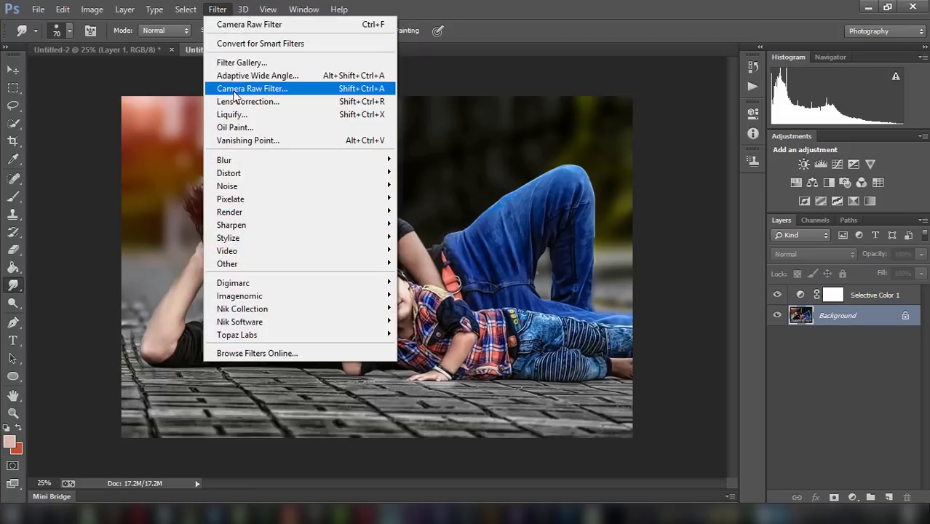
left_click(240, 88)
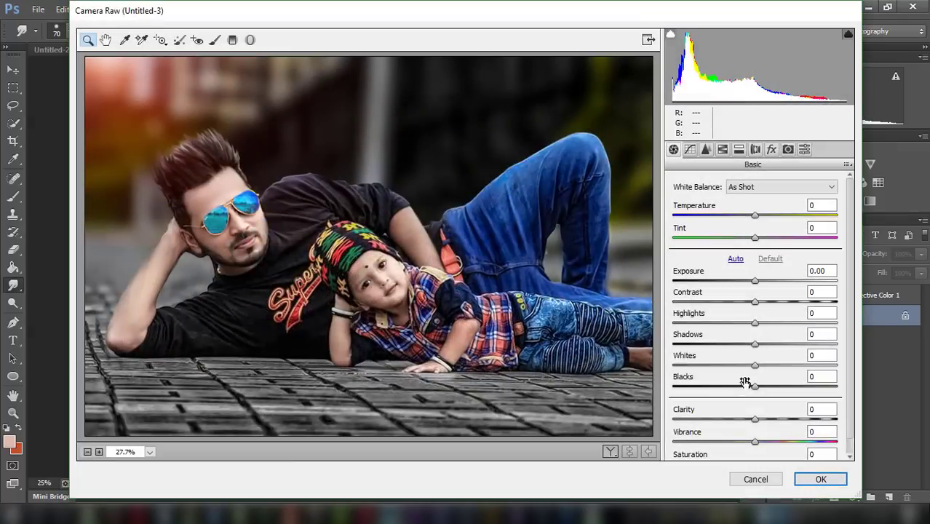
mouse_move(760, 422)
left_mouse_down()
mouse_move(780, 422)
mouse_move(756, 416)
mouse_move(773, 416)
left_mouse_up()
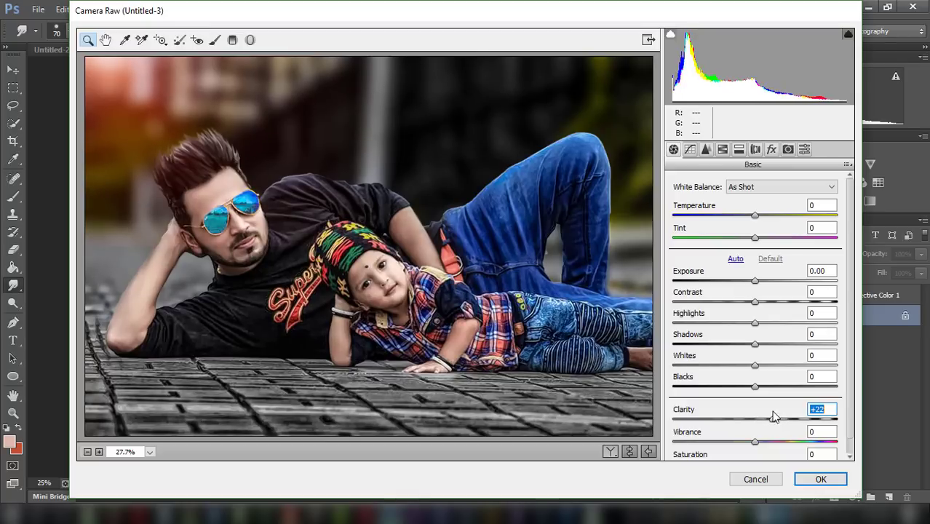
left_click(818, 479)
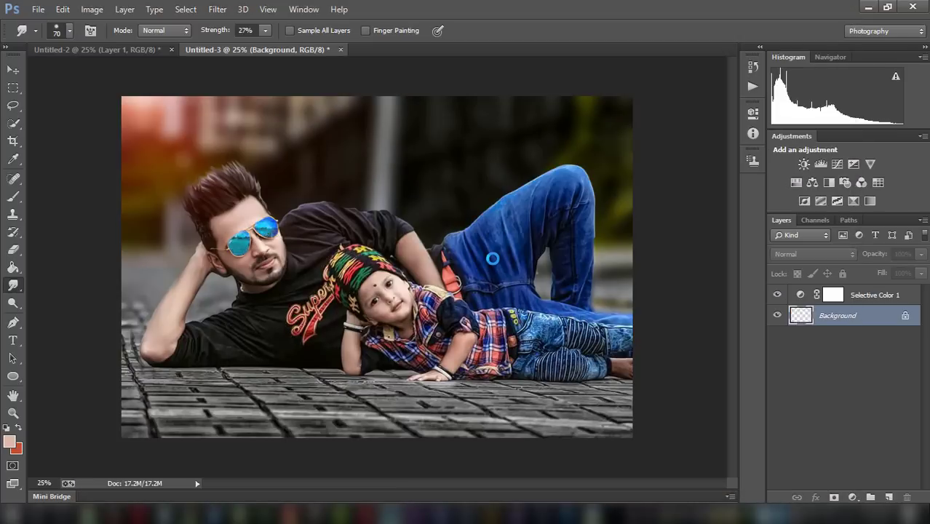
Embed 'elegant WA baby face copy' from YOUTUBE (G:) > MODEL PIC as a new layer
left_click(38, 9)
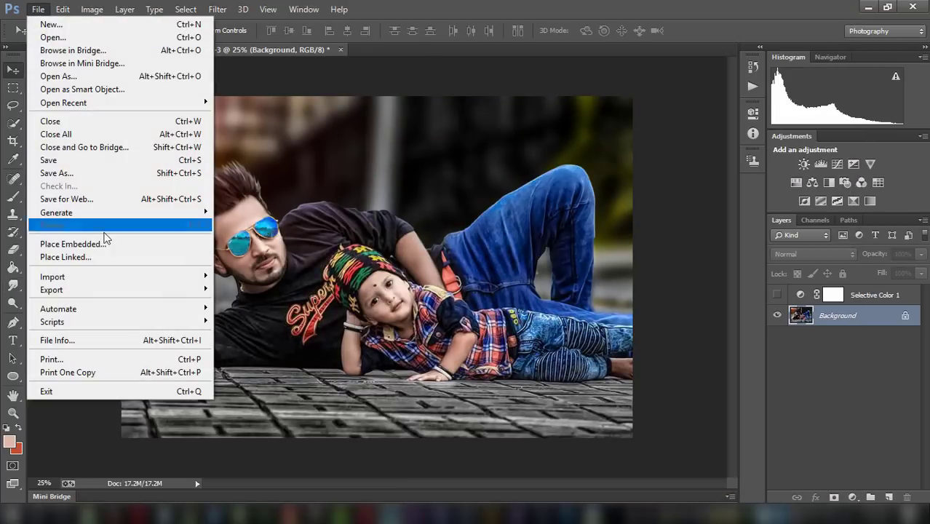
left_click(106, 243)
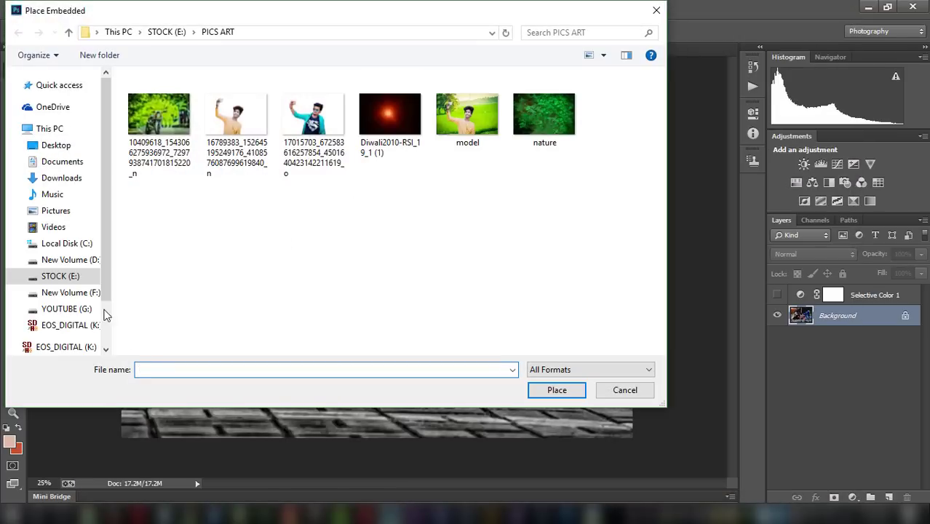
left_click(65, 308)
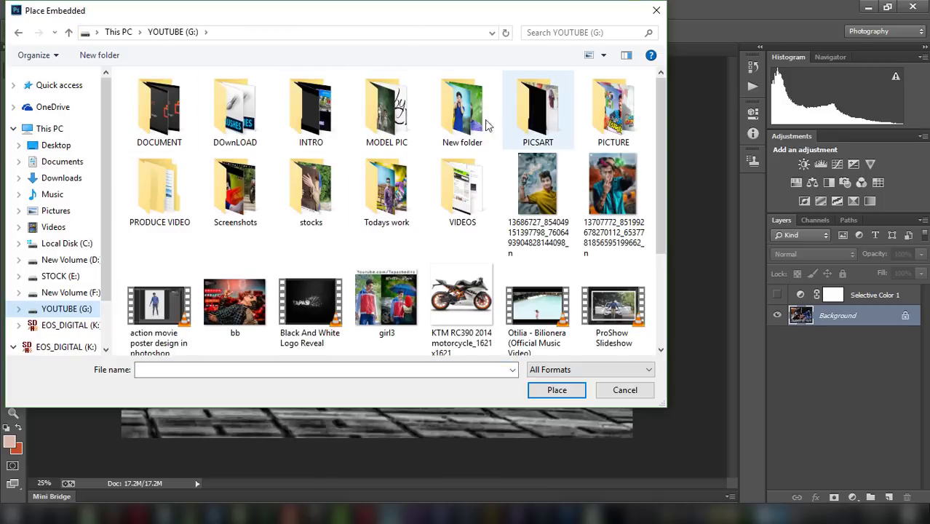
double_click(386, 109)
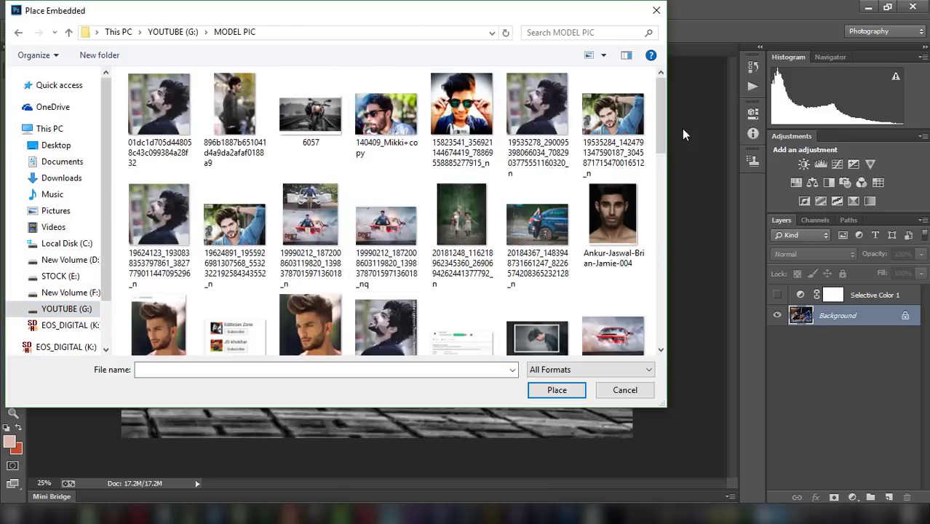
left_click_drag(660, 126, 659, 170)
left_click(613, 262)
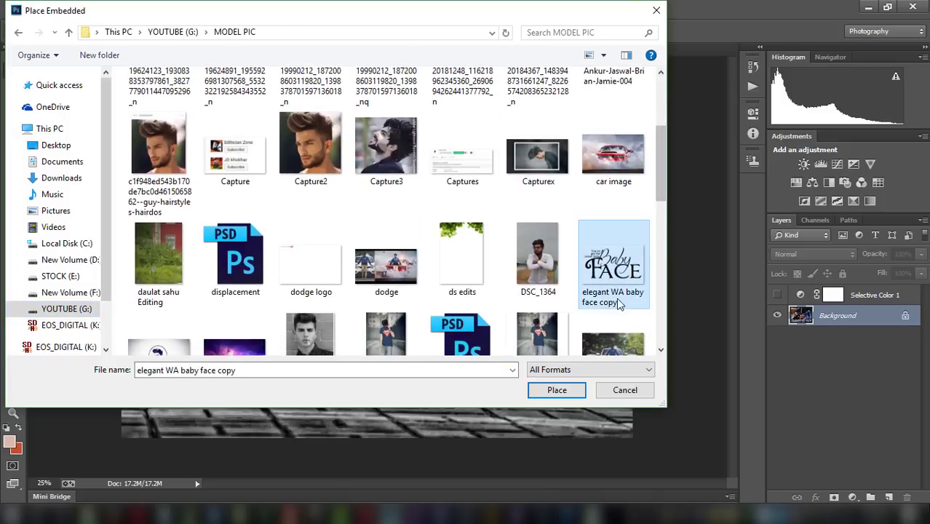
left_click(555, 390)
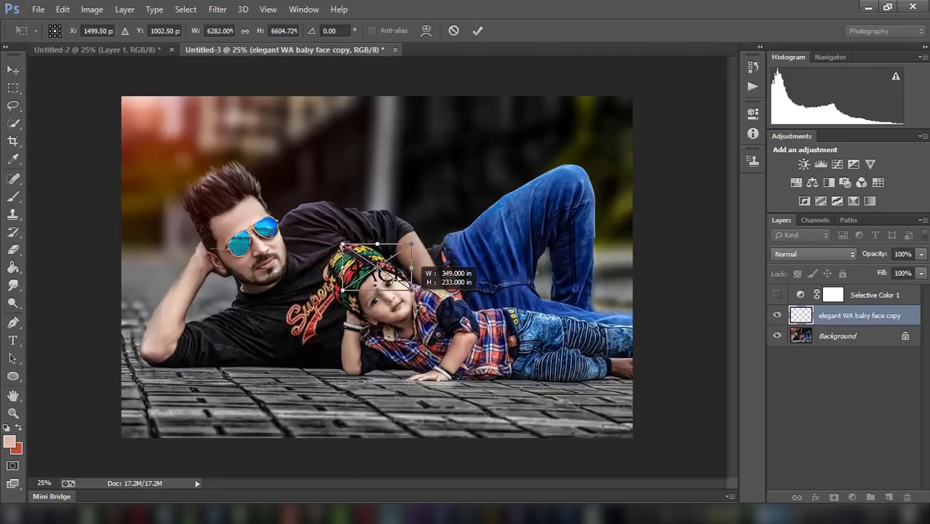
Scale and position the placed title graphic over the upper part of the photo
left_click_drag(379, 268, 467, 340)
mouse_move(445, 302)
left_mouse_down()
mouse_move(404, 175)
mouse_move(415, 177)
left_mouse_up()
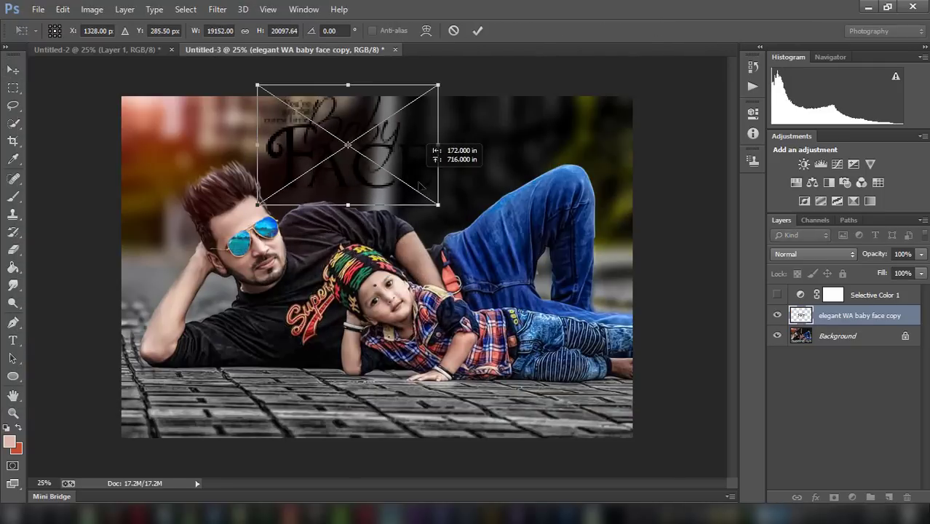
left_click_drag(255, 83, 269, 93)
left_click(478, 32)
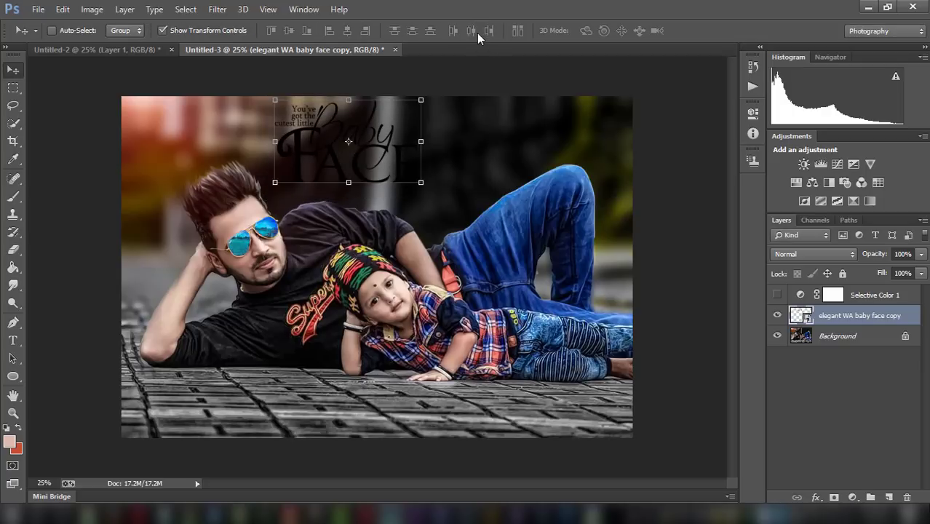
left_click_drag(403, 139, 415, 143)
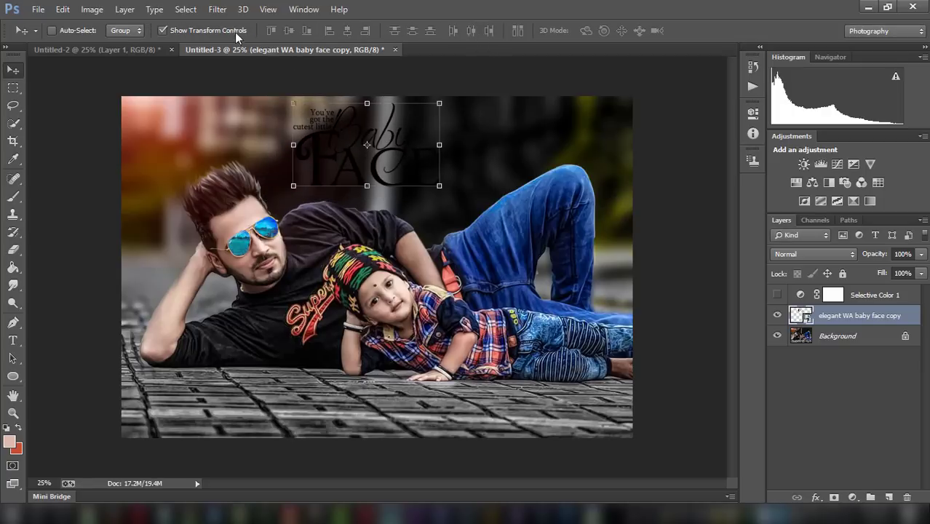
Rasterize the title layer
left_click(91, 8)
left_click(818, 289)
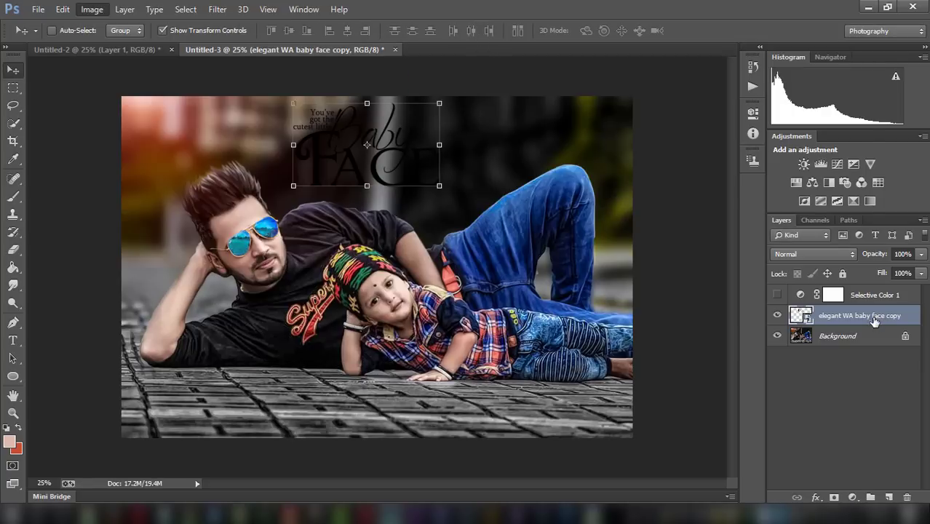
right_click(815, 318)
left_click(619, 212)
Turn the title white with Hue/Saturation Lightness +100
left_click(92, 9)
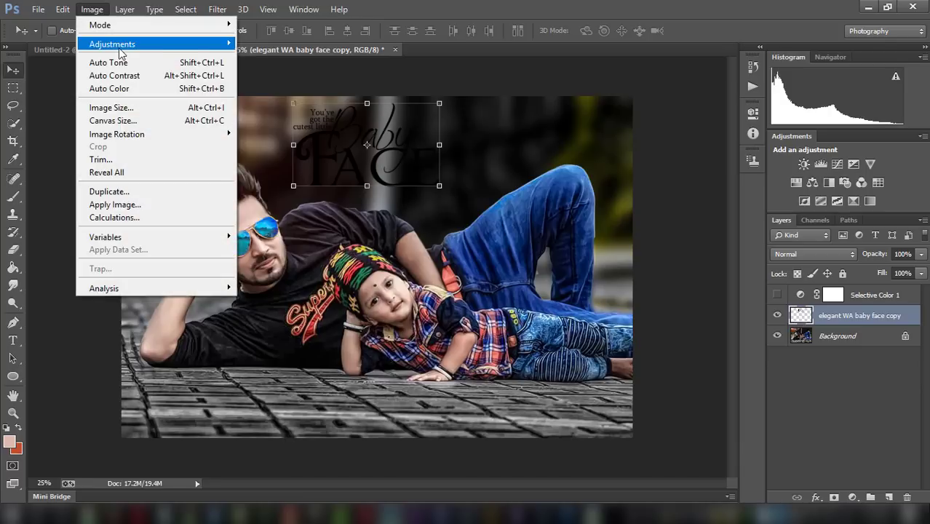
left_click(320, 114)
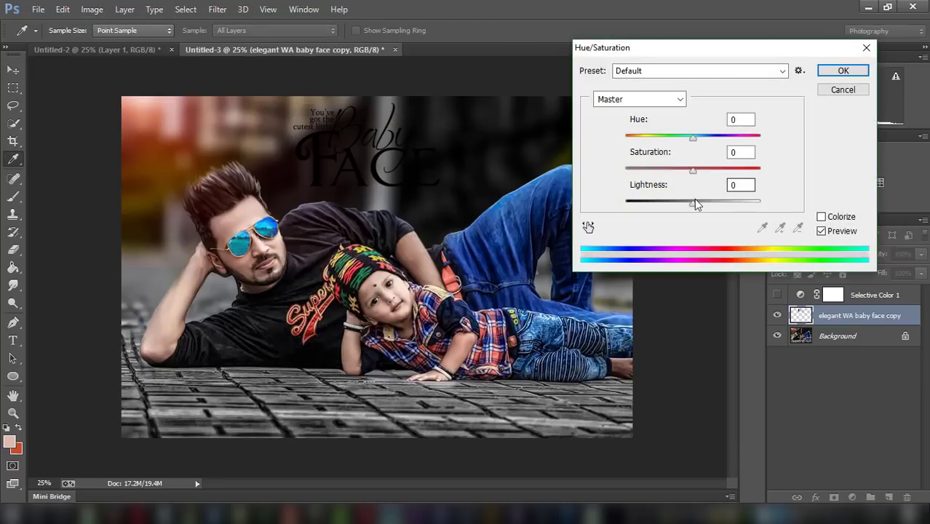
mouse_move(693, 203)
left_mouse_down()
mouse_move(808, 206)
mouse_move(753, 192)
left_mouse_up()
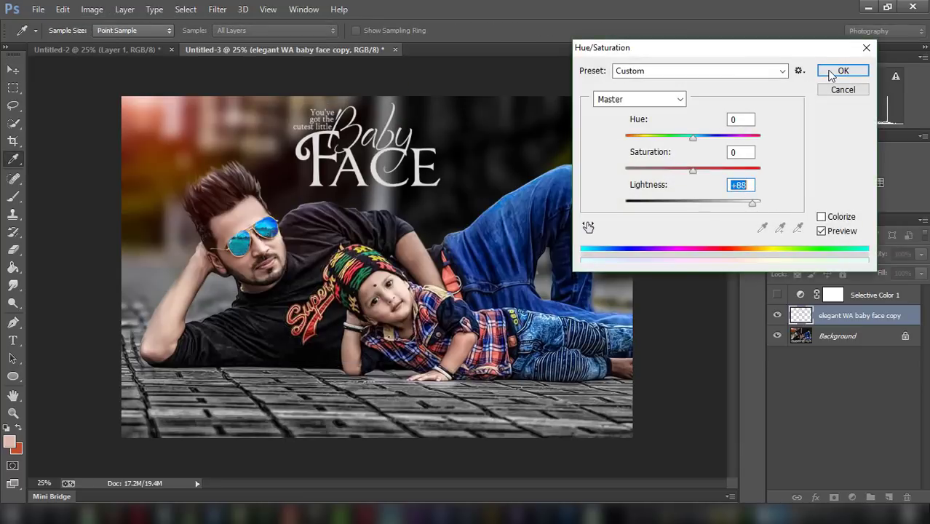
left_click_drag(753, 204, 774, 168)
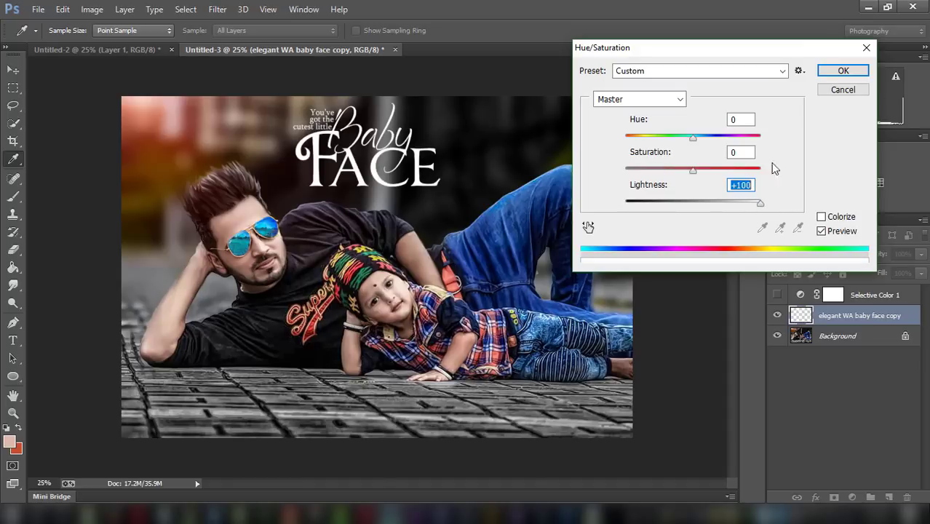
left_click(822, 67)
Resize the Baby FACE title and move it to the top centre above the pair
key("v")
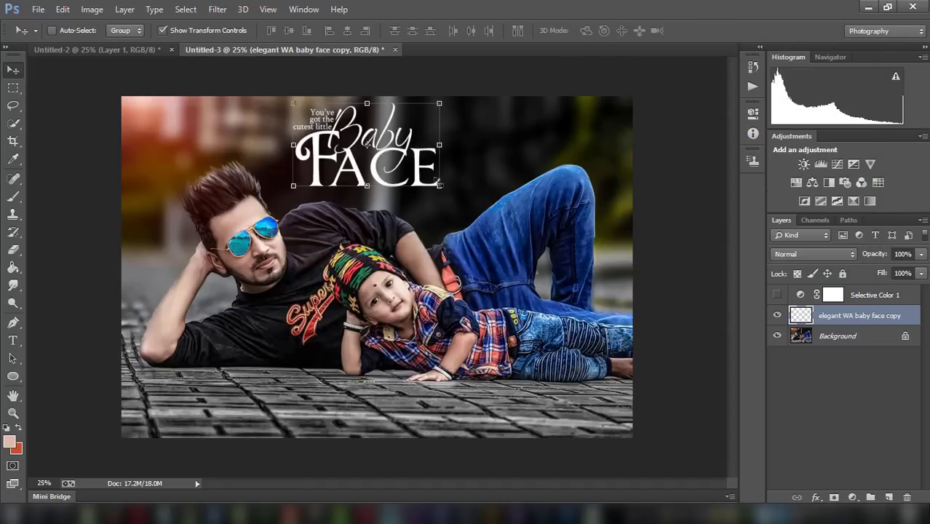
mouse_move(439, 185)
left_mouse_down()
mouse_move(458, 198)
mouse_move(432, 182)
left_mouse_up()
left_click_drag(352, 136, 440, 146)
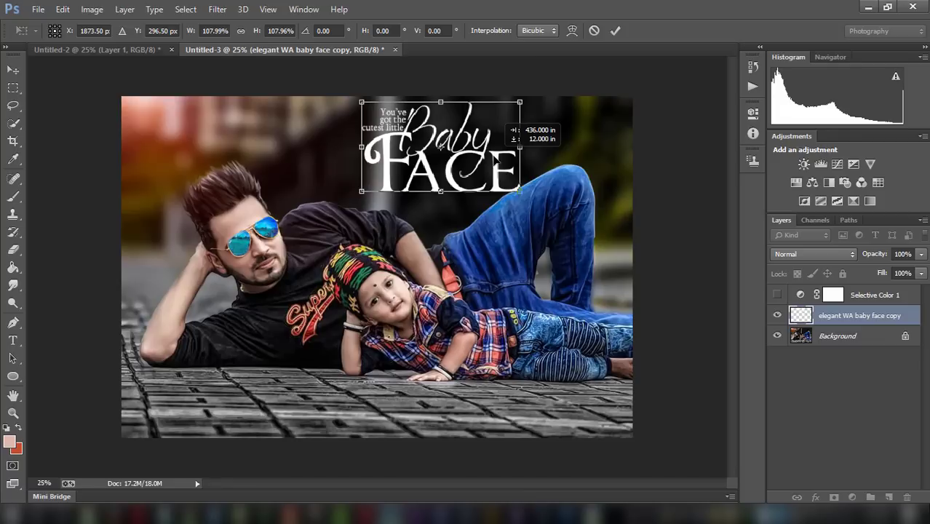
left_click_drag(517, 188, 512, 187)
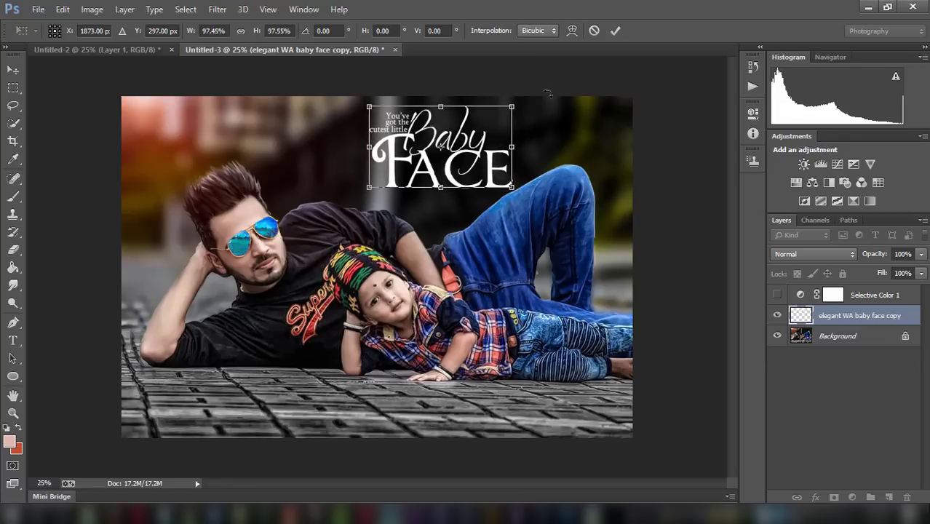
left_click(615, 29)
left_click(163, 30)
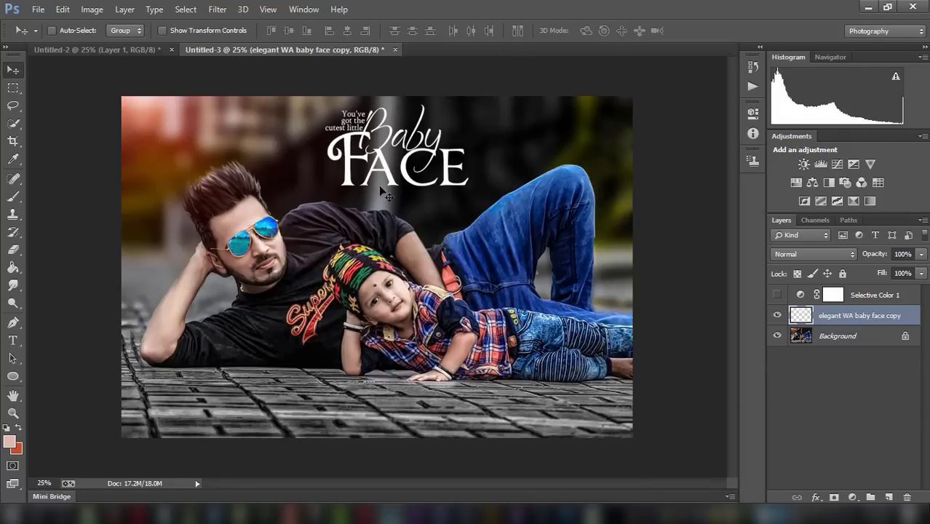
left_click_drag(389, 173, 398, 135)
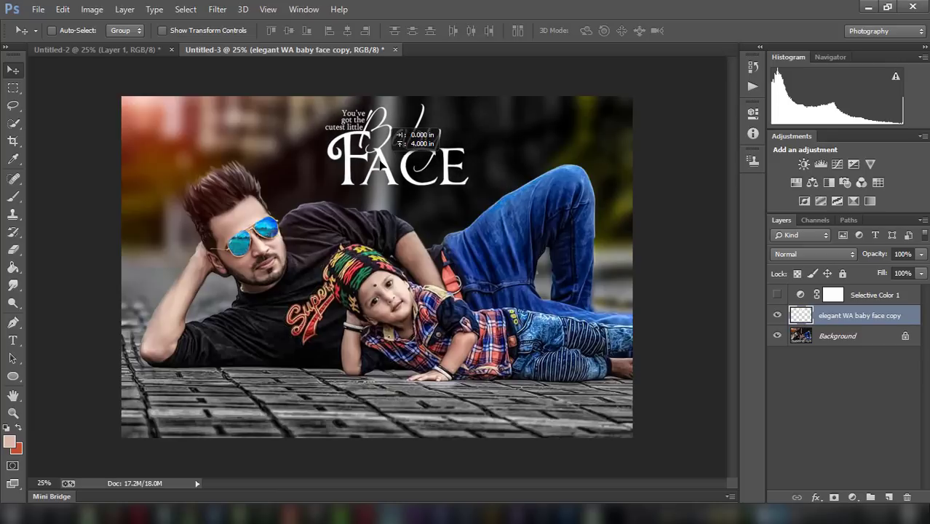
Tone the title grey with Hue +41, Saturation +100, Lightness -26, and nudge it left
left_click(92, 8)
mouse_move(112, 44)
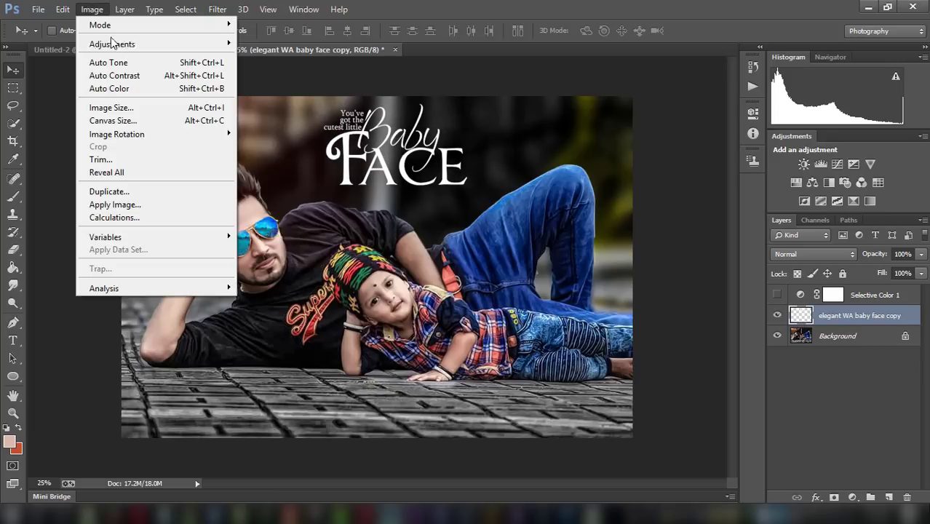
left_click(303, 127)
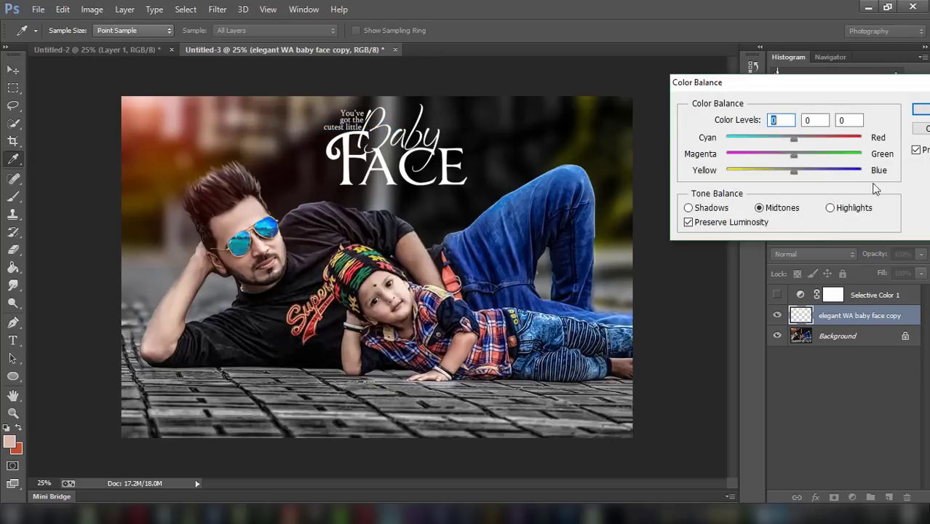
left_click(923, 130)
left_click(91, 8)
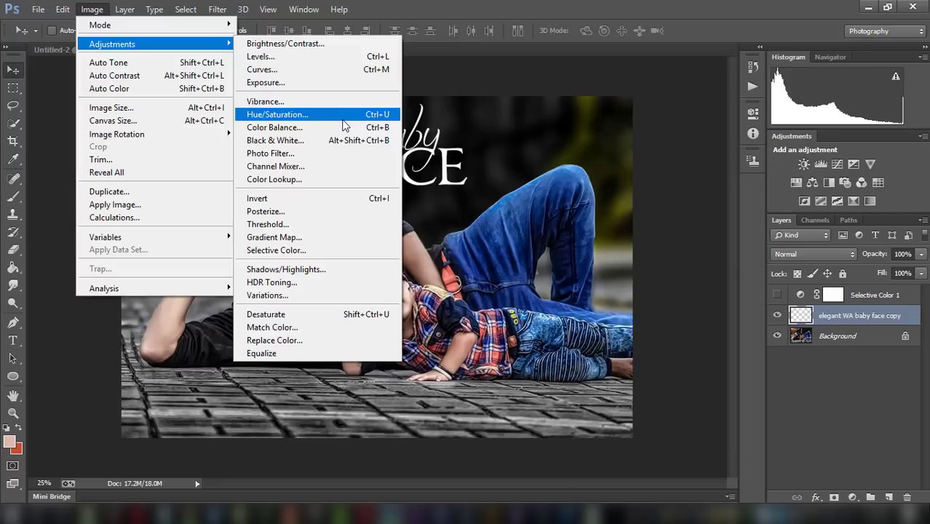
left_click(345, 120)
mouse_move(687, 206)
left_mouse_down()
mouse_move(659, 194)
mouse_move(784, 172)
left_mouse_up()
mouse_move(694, 142)
left_mouse_down()
mouse_move(618, 135)
mouse_move(722, 140)
left_mouse_up()
mouse_move(683, 202)
left_mouse_down()
mouse_move(663, 209)
mouse_move(675, 207)
left_mouse_up()
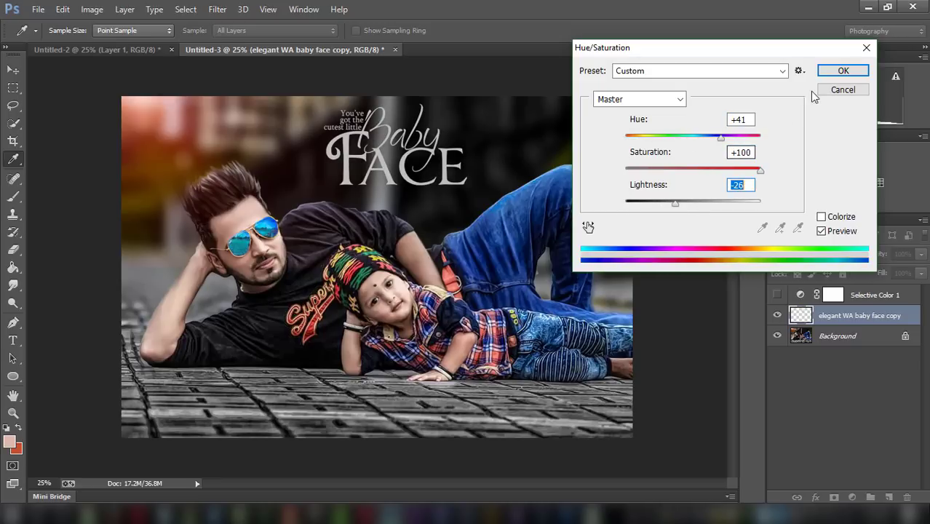
left_click(826, 70)
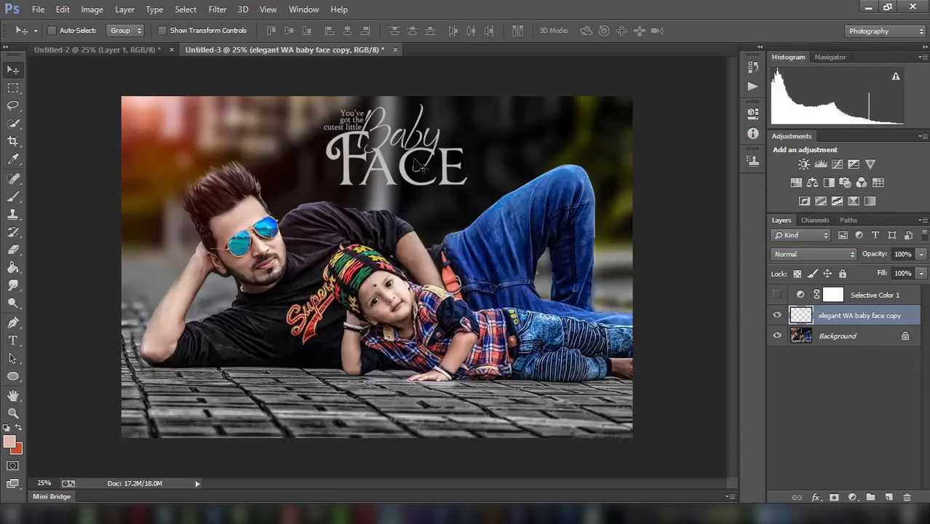
left_click_drag(419, 166, 416, 165)
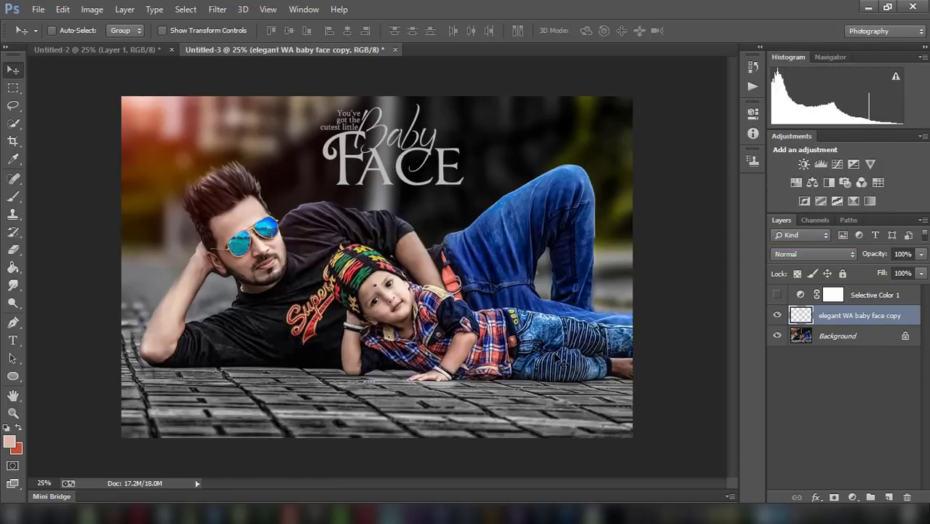
Flatten the image into one layer, discarding the hidden layer
right_click(877, 311)
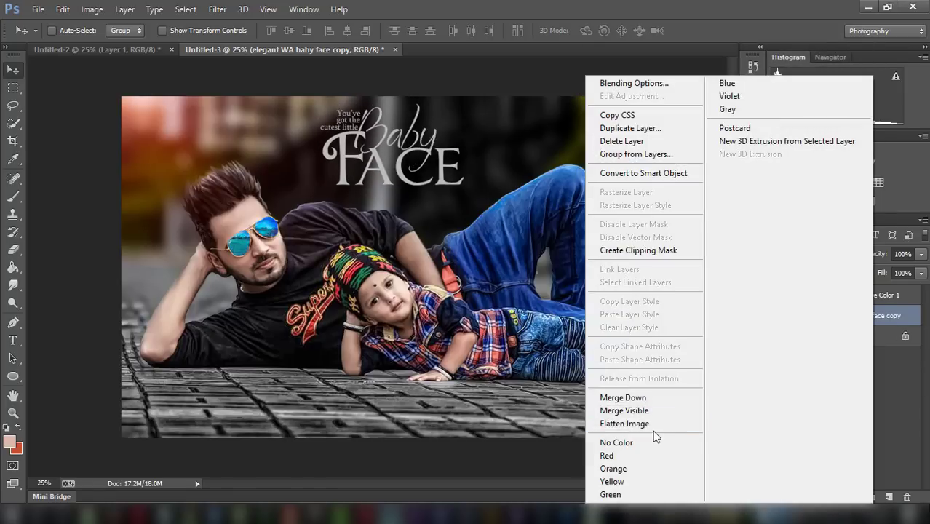
left_click(614, 423)
left_click(413, 202)
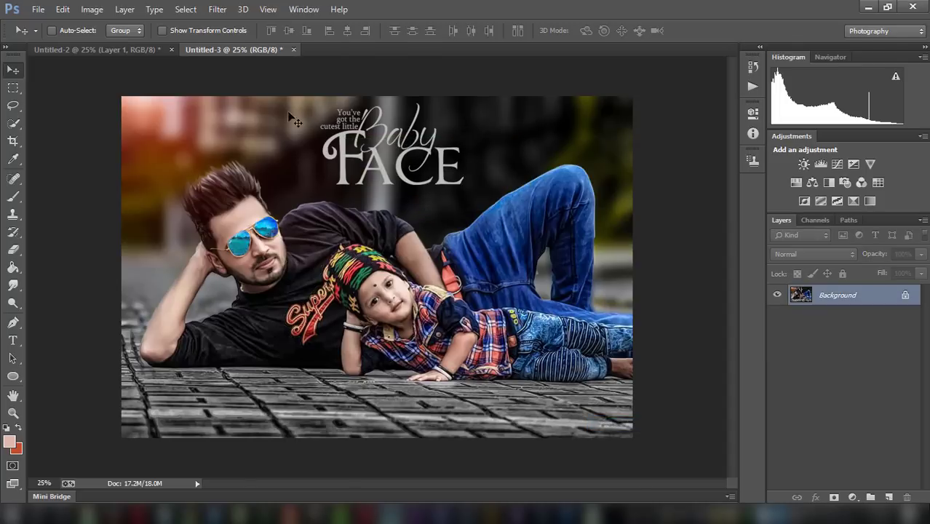
In the Camera Raw filter, set Clarity -5, Whites +32 and Highlights -12
left_click(215, 16)
left_click(242, 89)
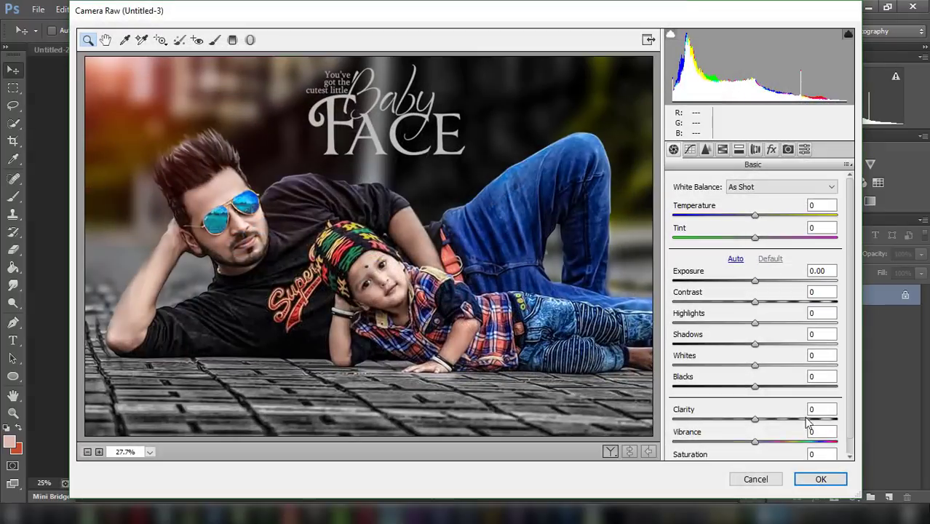
mouse_move(759, 422)
left_mouse_down()
mouse_move(823, 416)
mouse_move(742, 418)
mouse_move(765, 398)
mouse_move(735, 363)
mouse_move(769, 366)
left_mouse_up()
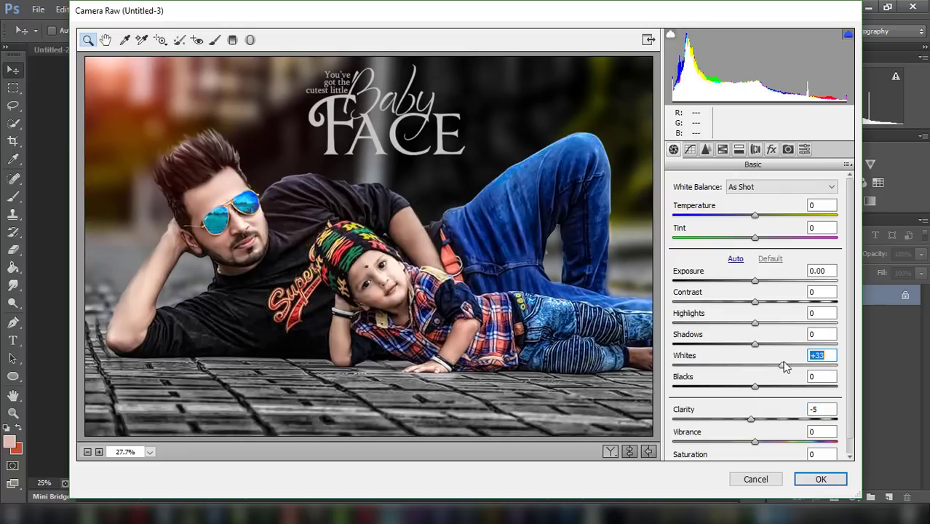
left_click(782, 364)
mouse_move(756, 329)
left_mouse_down()
mouse_move(740, 325)
mouse_move(742, 303)
left_mouse_up()
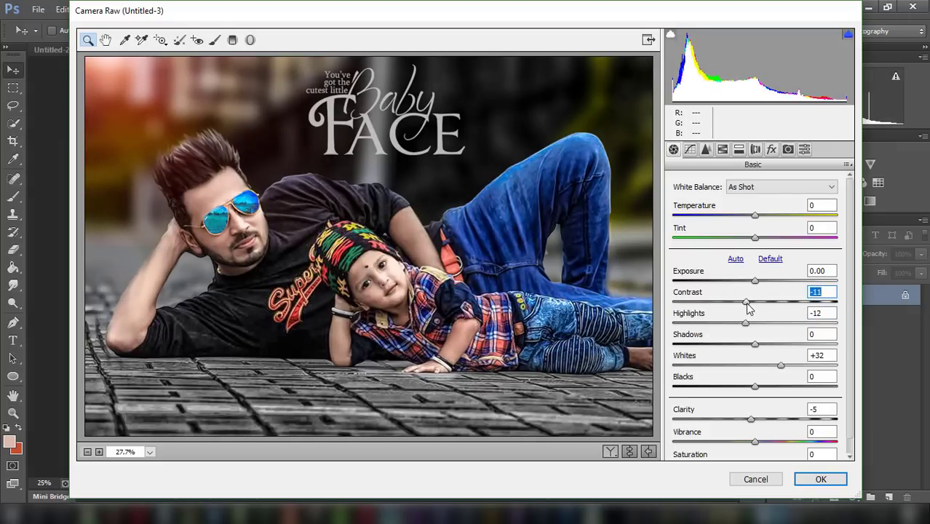